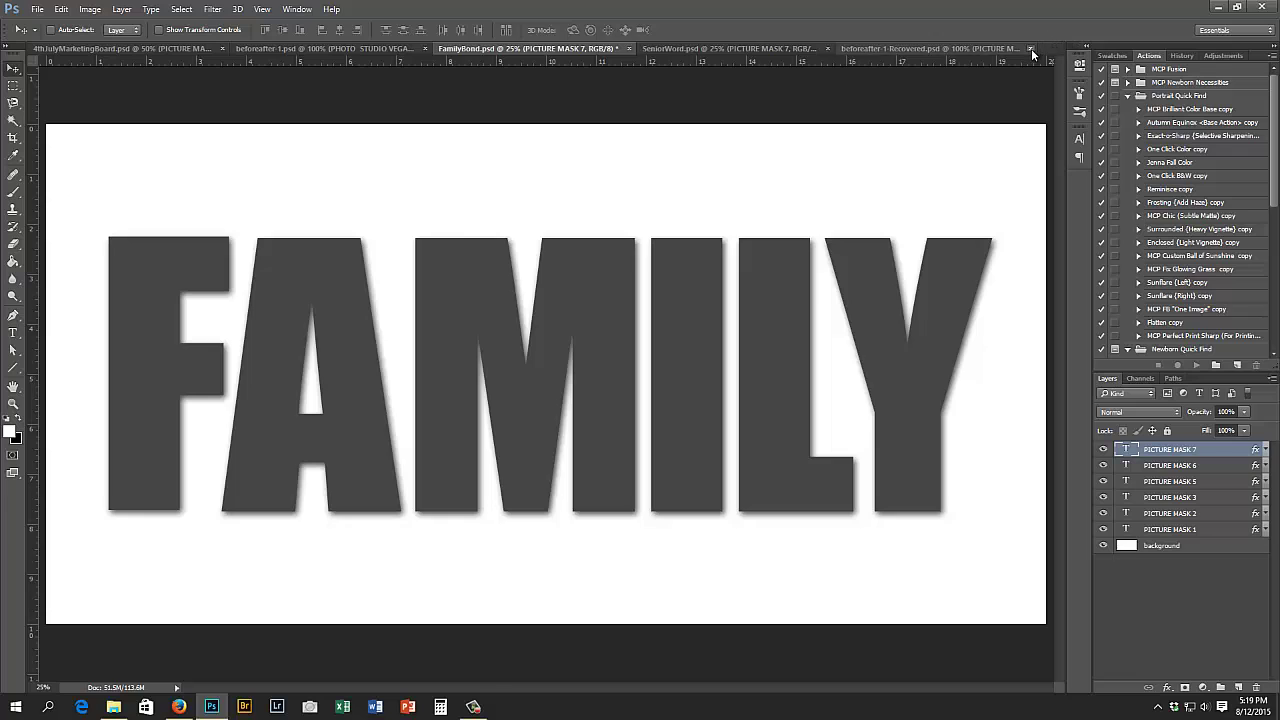
- Close the recovered before/after copy without saving and view the beforeafter-1 template
{"action": "left_click", "coordinate": [1031, 48]}
{"action": "left_click", "coordinate": [641, 268]}
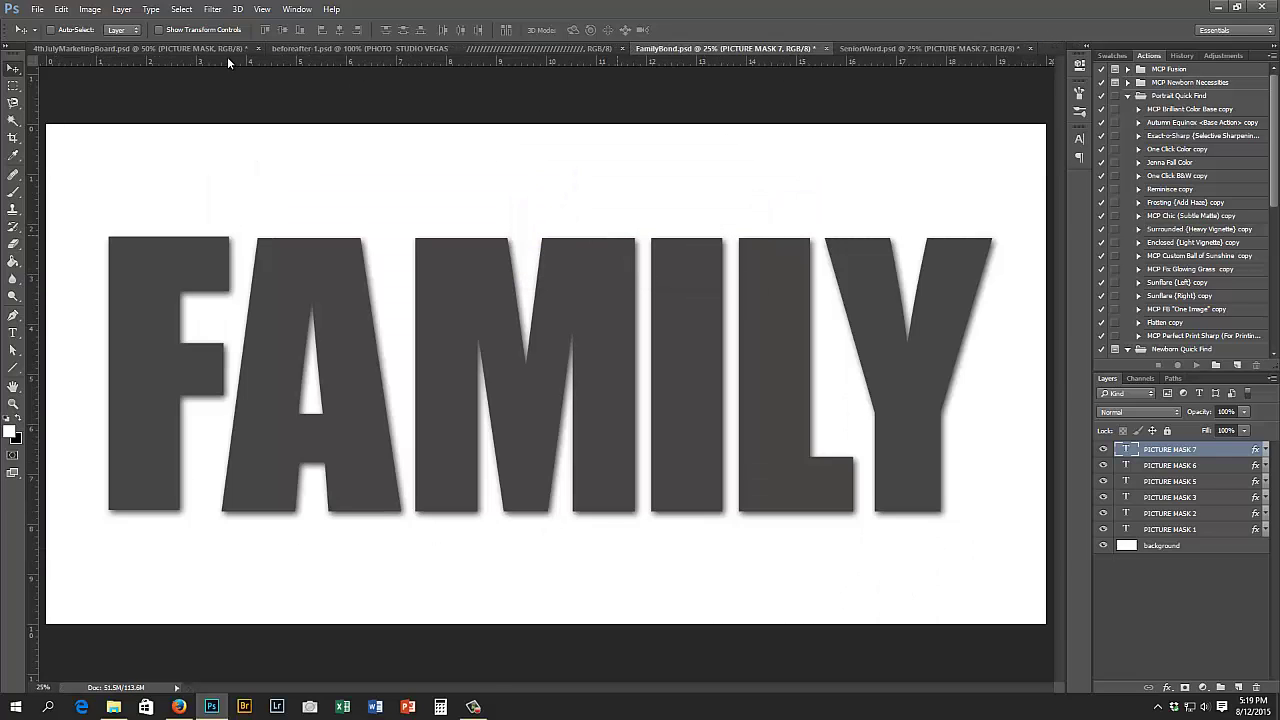
{"action": "left_click", "coordinate": [320, 48]}
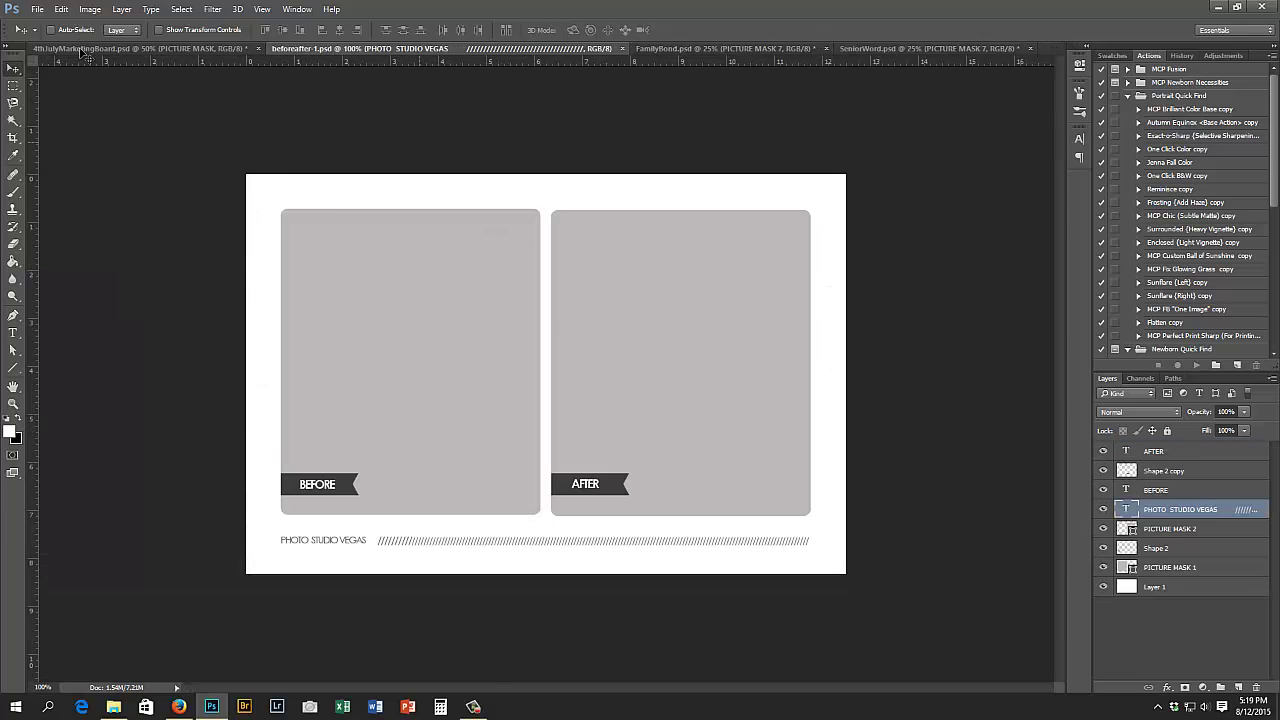
- Show the PICTURE MASK placeholder on the 4th of July board, then view SeniorWord.psd
{"action": "key", "text": "ctrl+shift+Tab"}
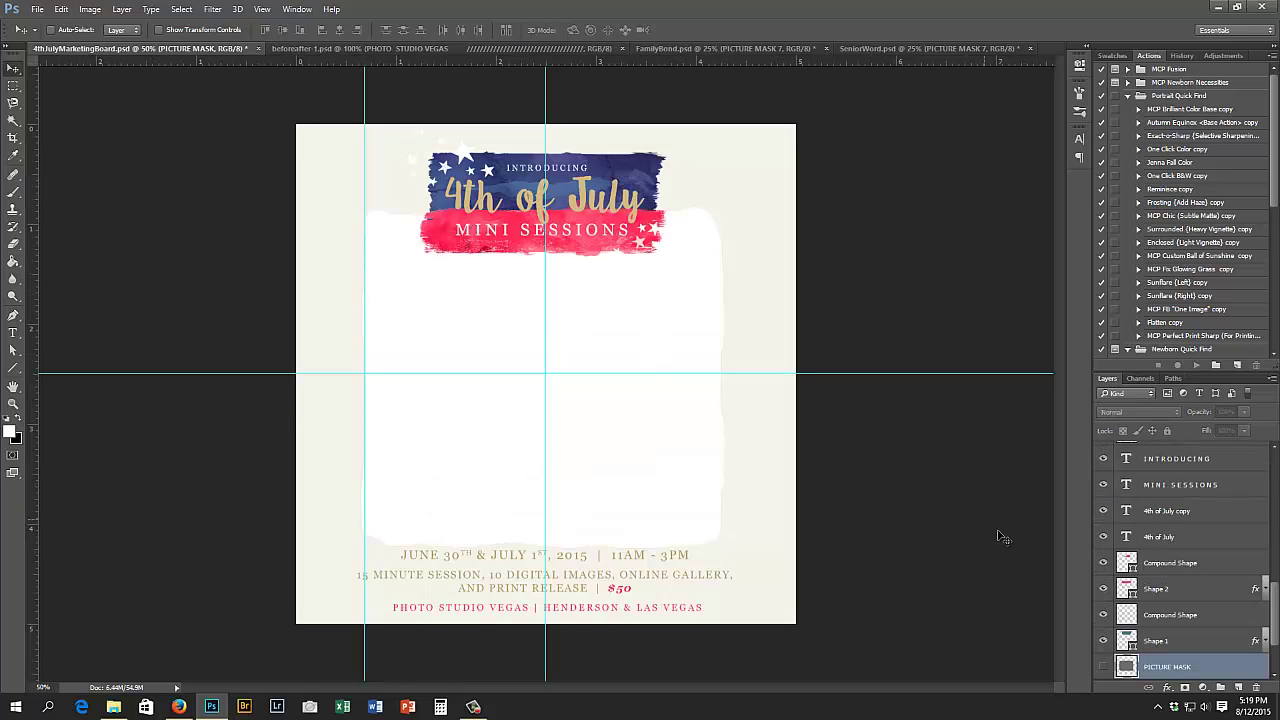
{"action": "left_click", "coordinate": [1103, 666]}
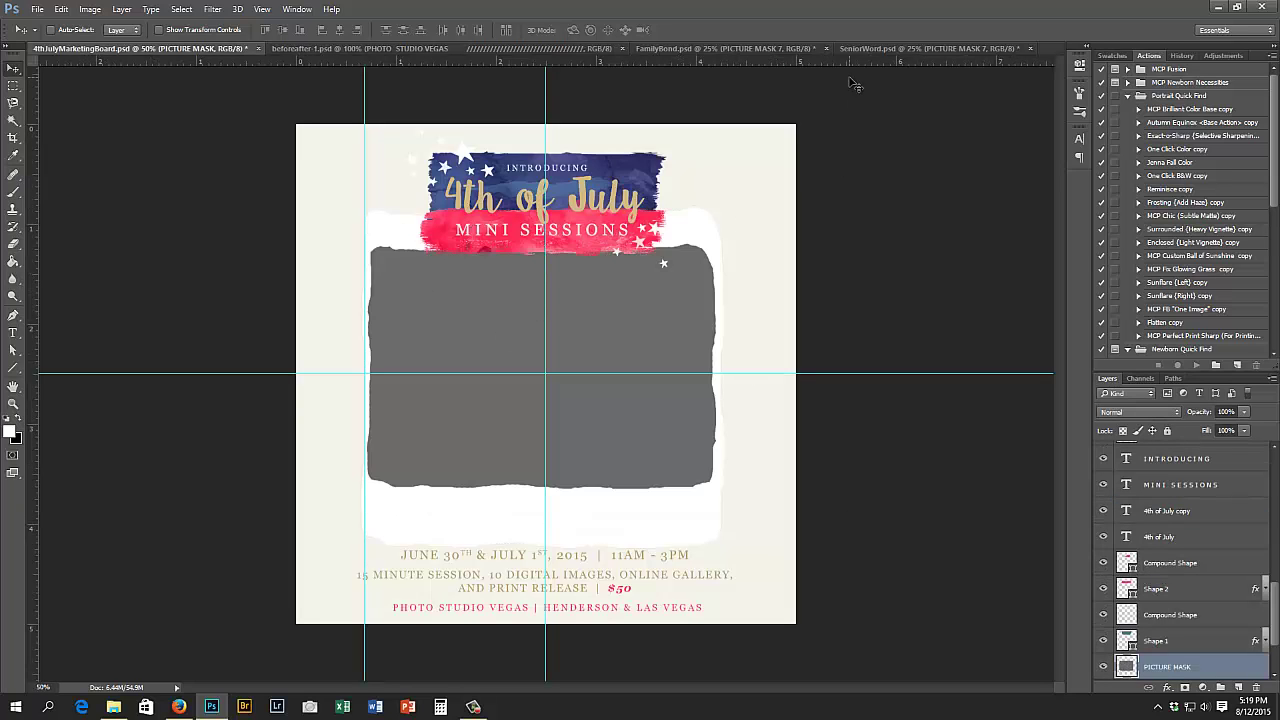
{"action": "left_click", "coordinate": [880, 48]}
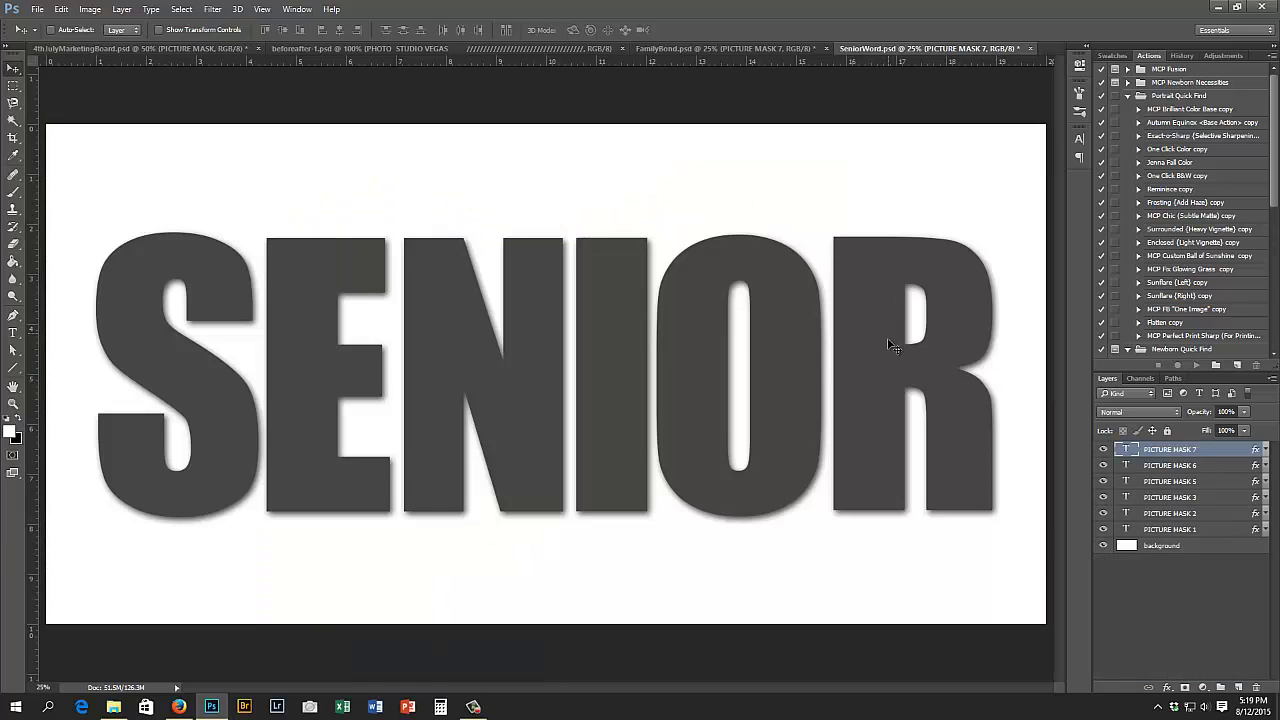
- Check the S text of PICTURE MASK 1, then browse the emily folder of senior portraits
{"action": "left_click", "coordinate": [1103, 529]}
{"action": "left_click", "coordinate": [1103, 529]}
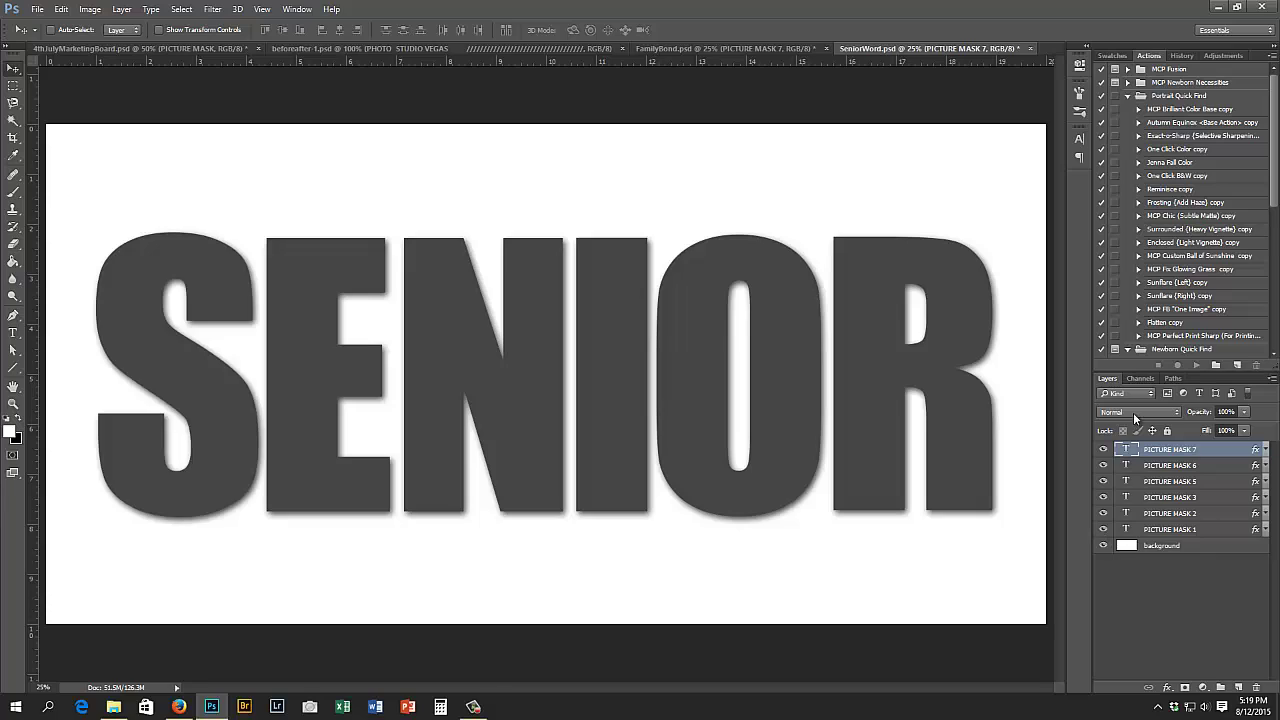
{"action": "double_click", "coordinate": [1125, 530]}
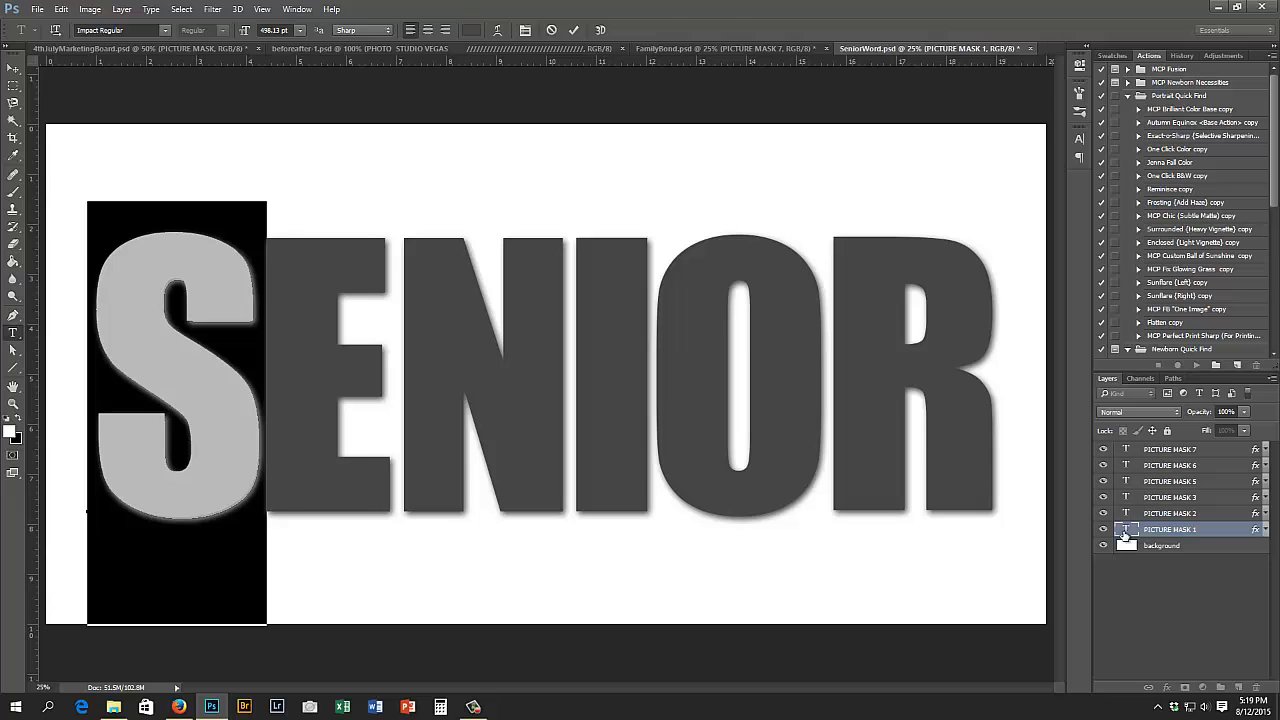
{"action": "key", "text": "ctrl+Return"}
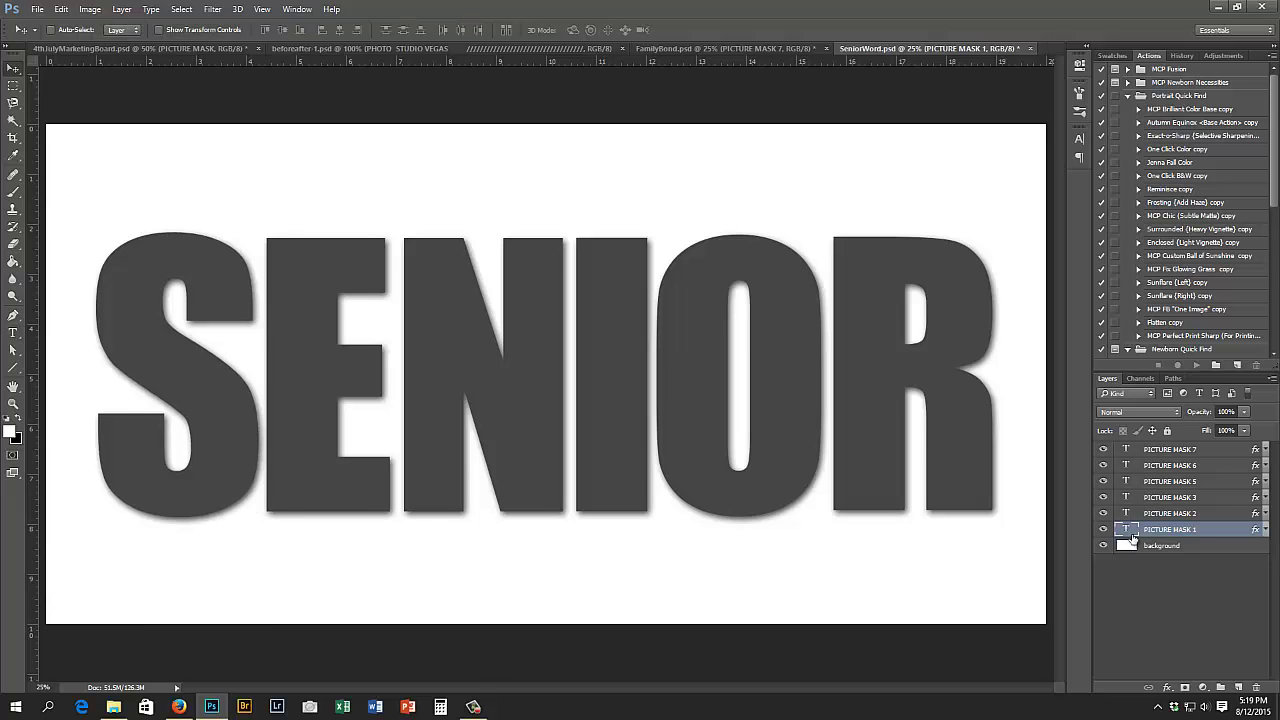
{"action": "key", "text": "ctrl+o"}
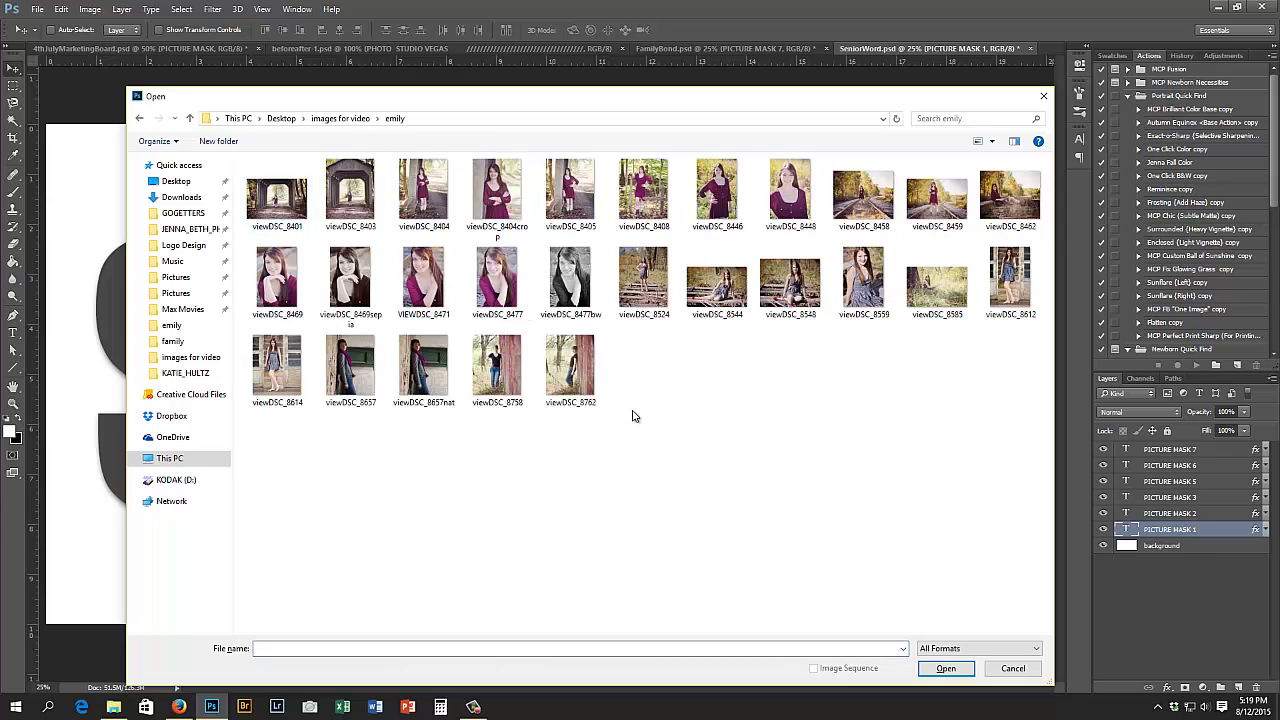
- Open portrait viewDSC_8446, select all and copy it, and return to SeniorWord.psd
{"action": "double_click", "coordinate": [705, 212]}
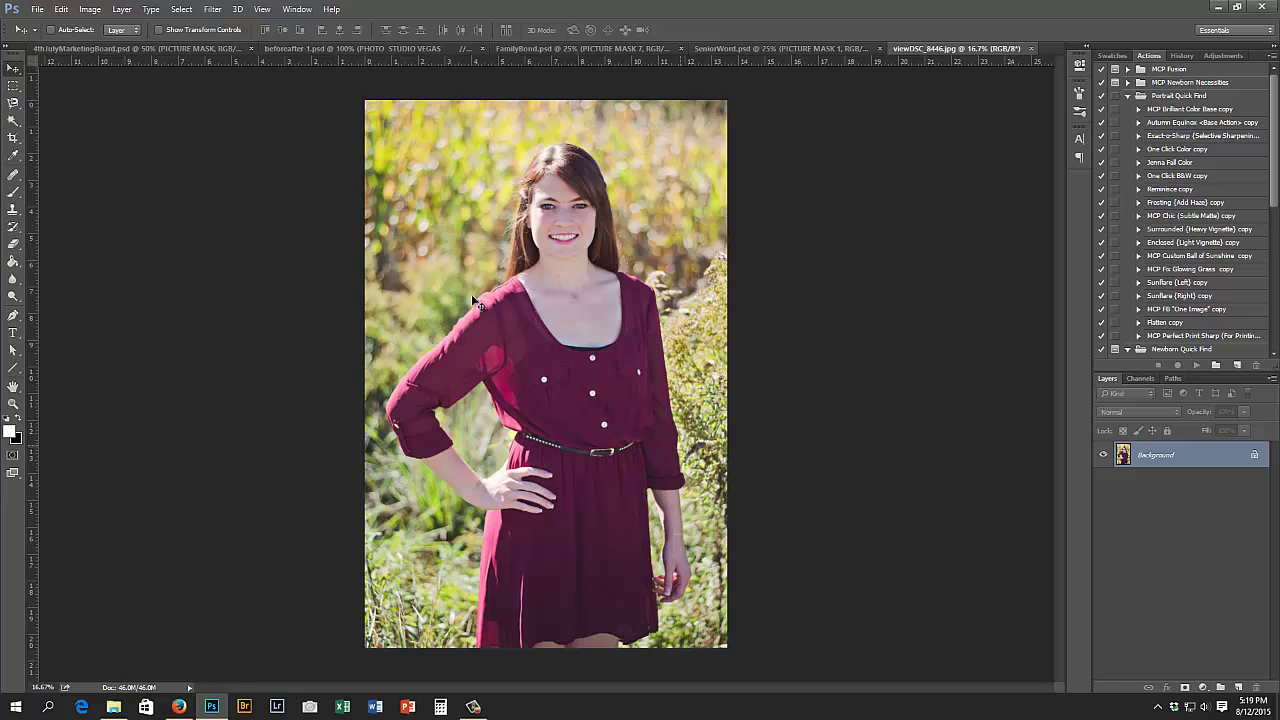
{"action": "left_click", "coordinate": [181, 9]}
{"action": "left_click", "coordinate": [193, 22]}
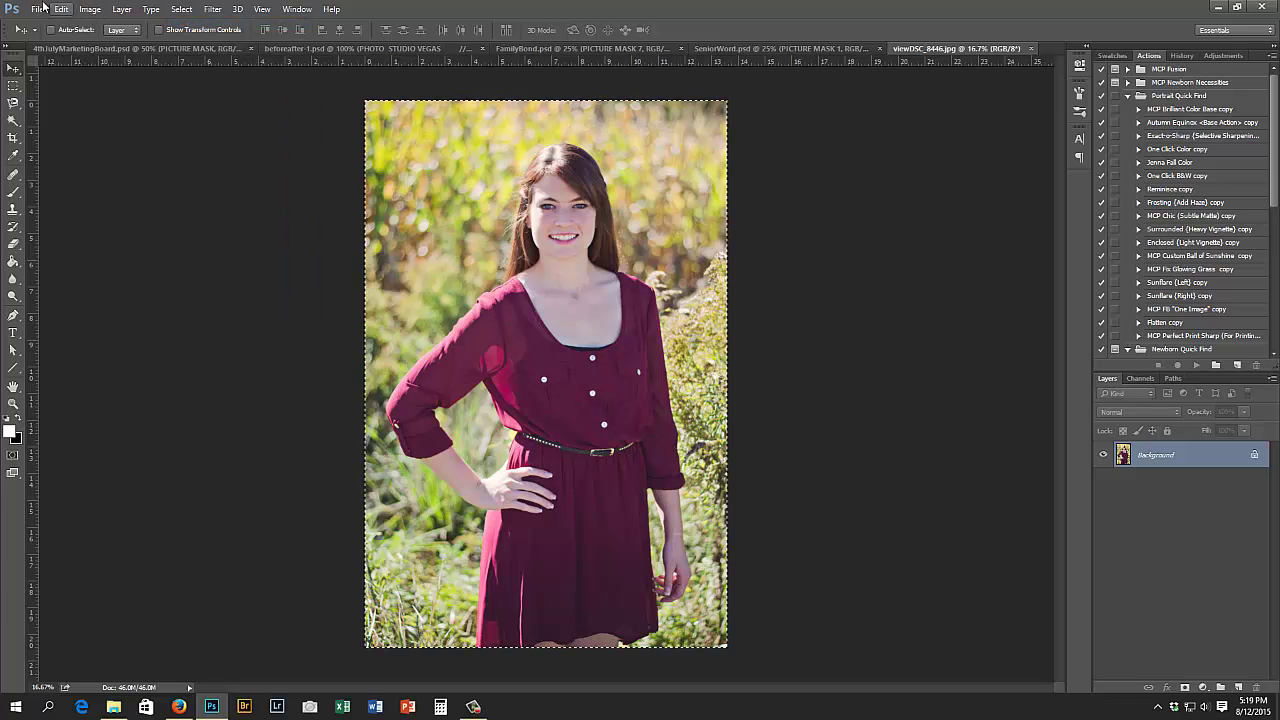
{"action": "left_click", "coordinate": [61, 9]}
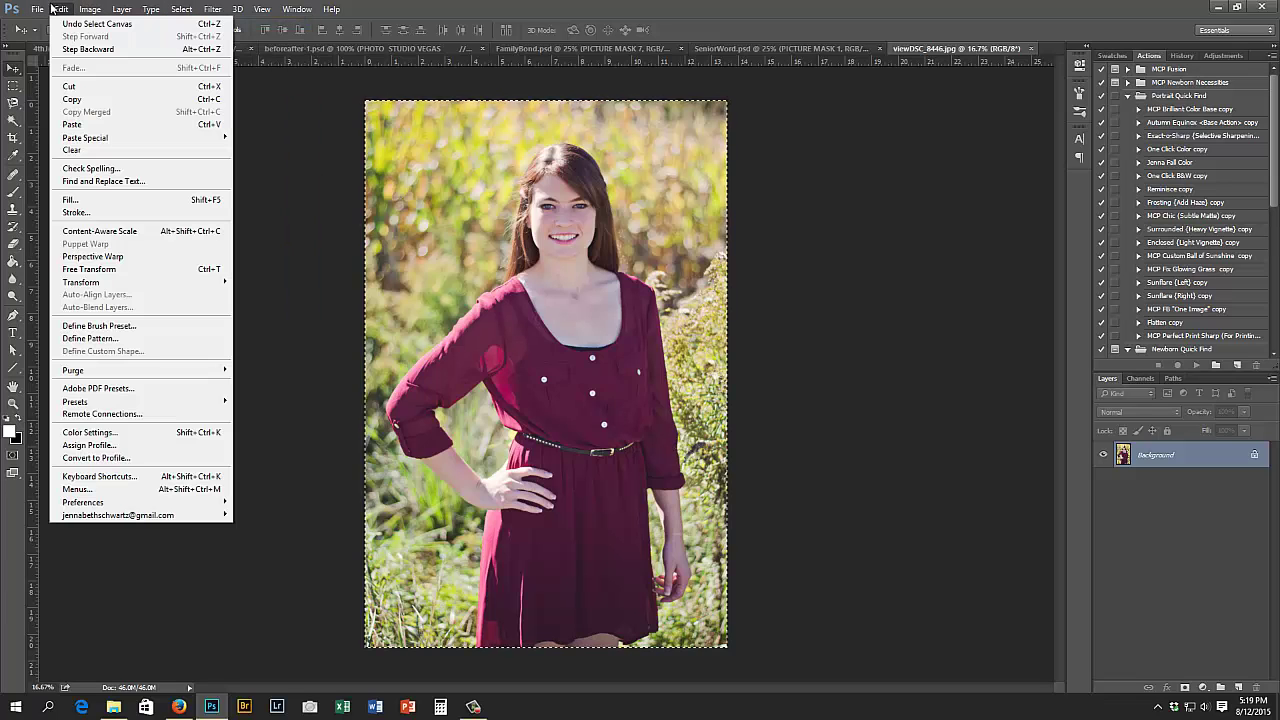
{"action": "left_click", "coordinate": [67, 99]}
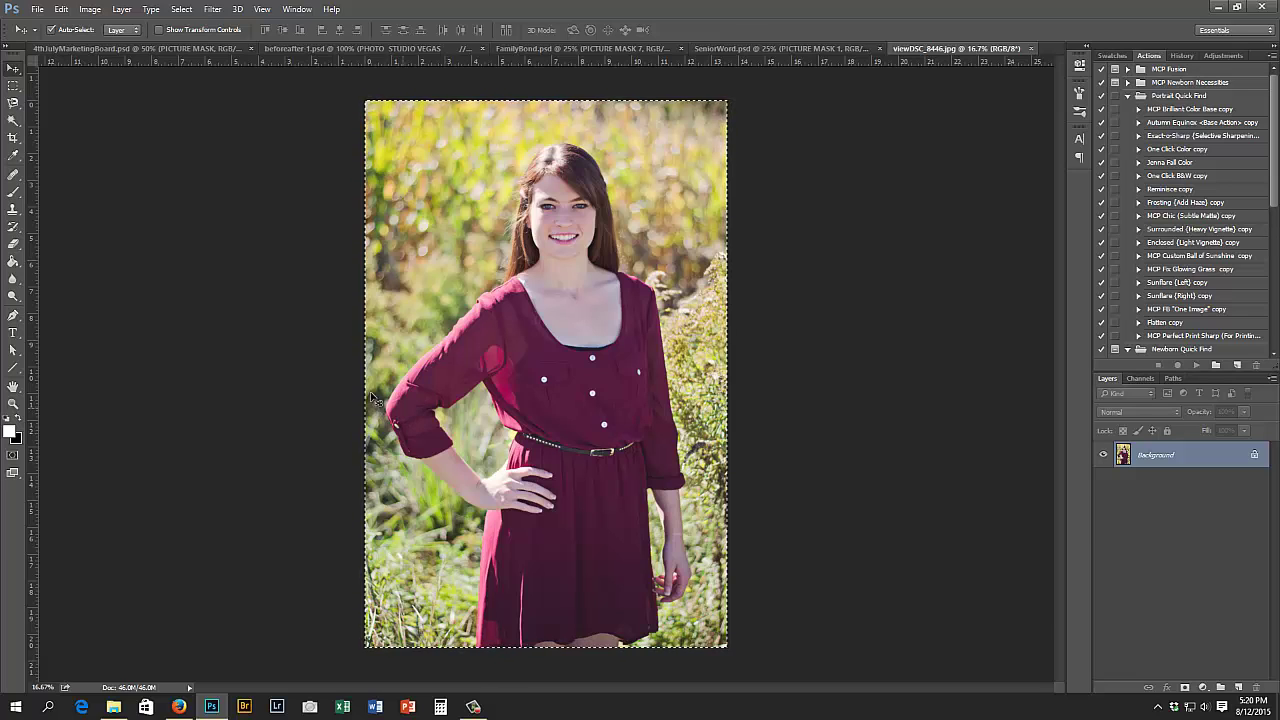
{"action": "key", "text": "ctrl+shift+Tab"}
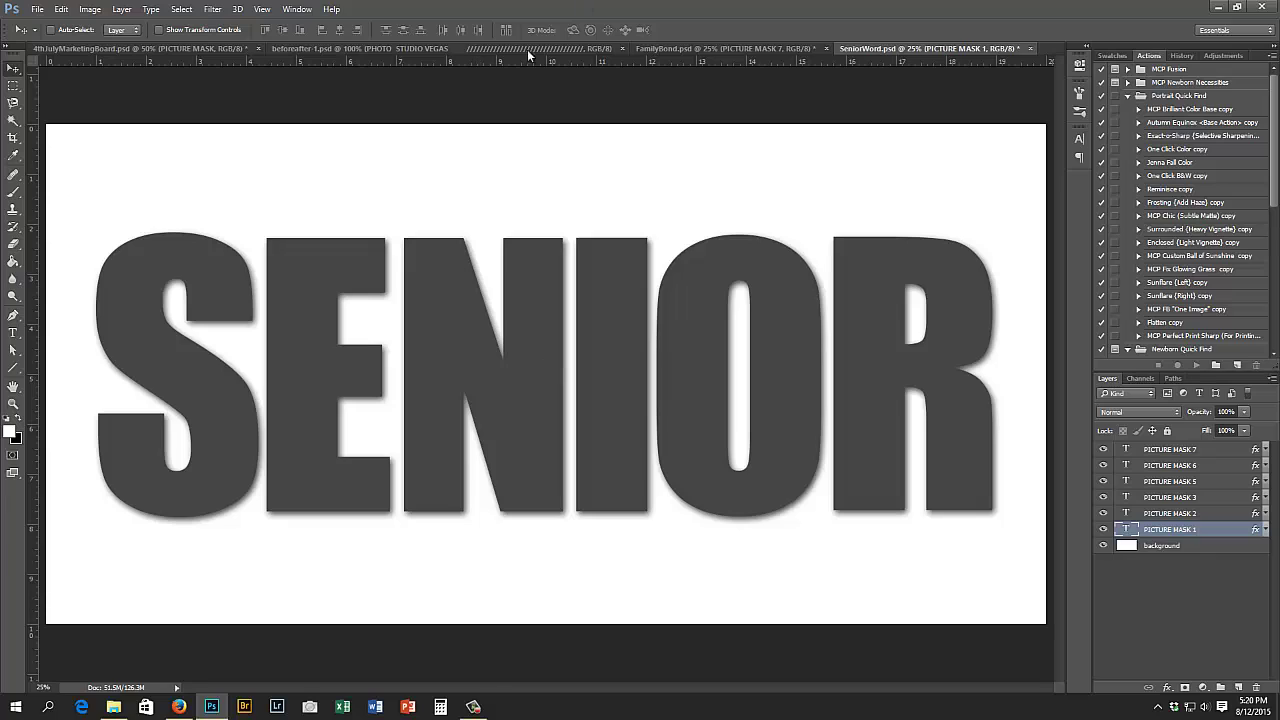
- Paste the portrait above PICTURE MASK 1 as Layer 1, shift it left, and load the S selection
{"action": "left_click", "coordinate": [1102, 530]}
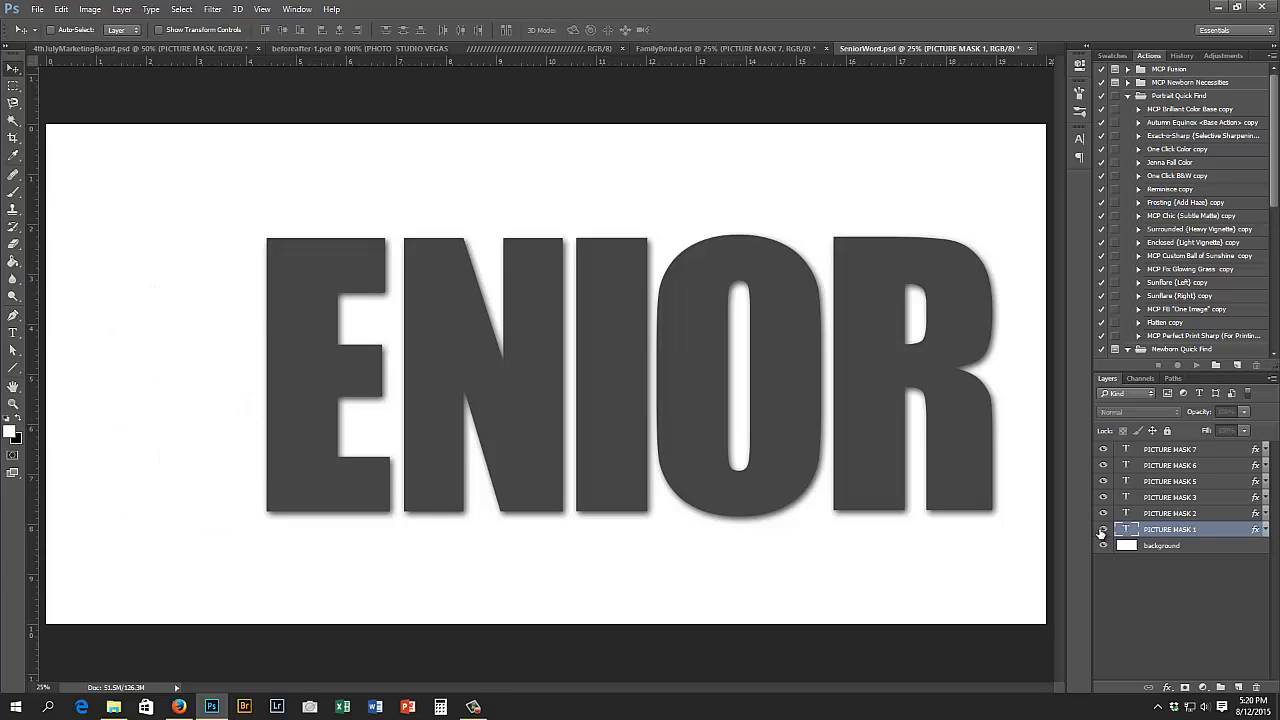
{"action": "left_click", "coordinate": [1102, 530]}
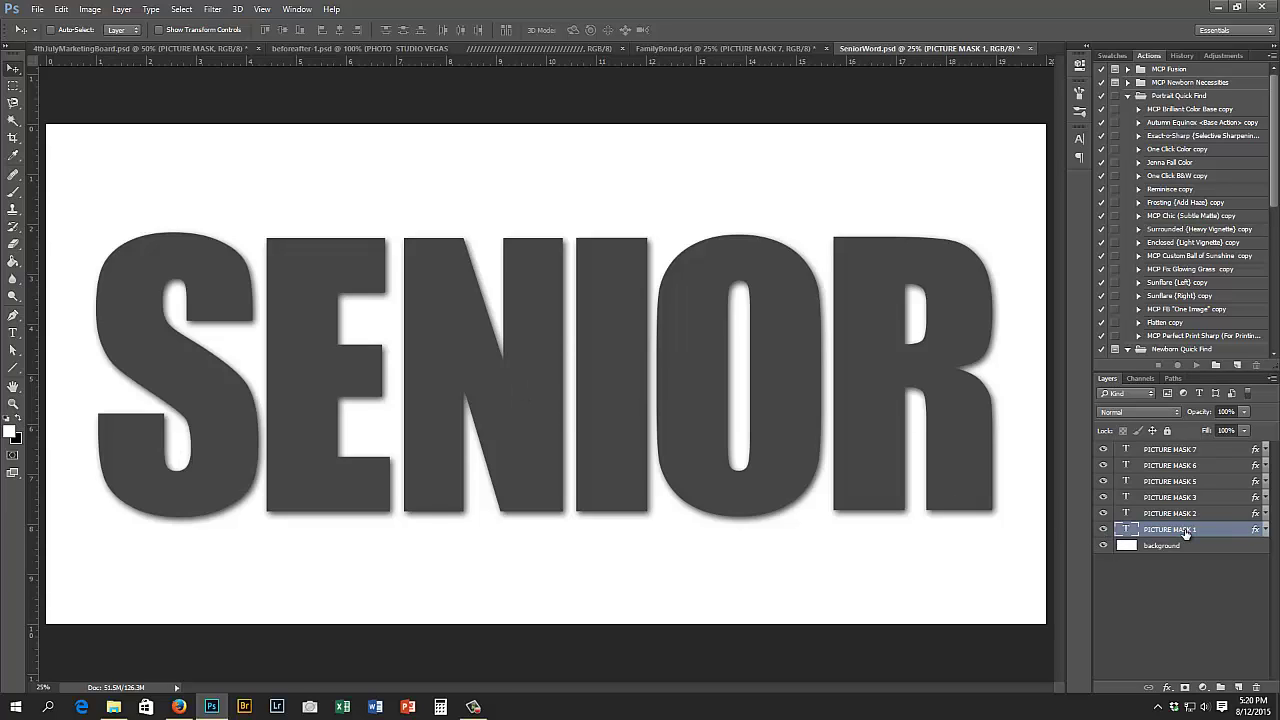
{"action": "key", "text": "ctrl+v"}
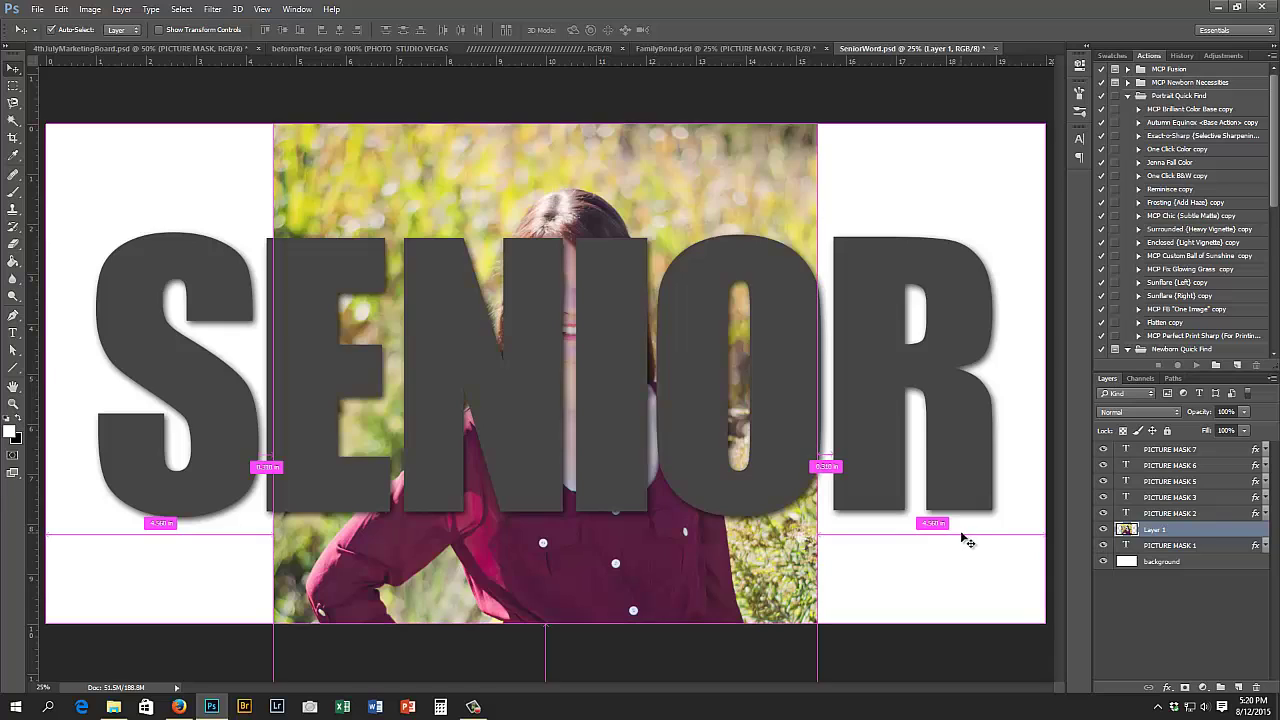
{"action": "left_click", "coordinate": [61, 9]}
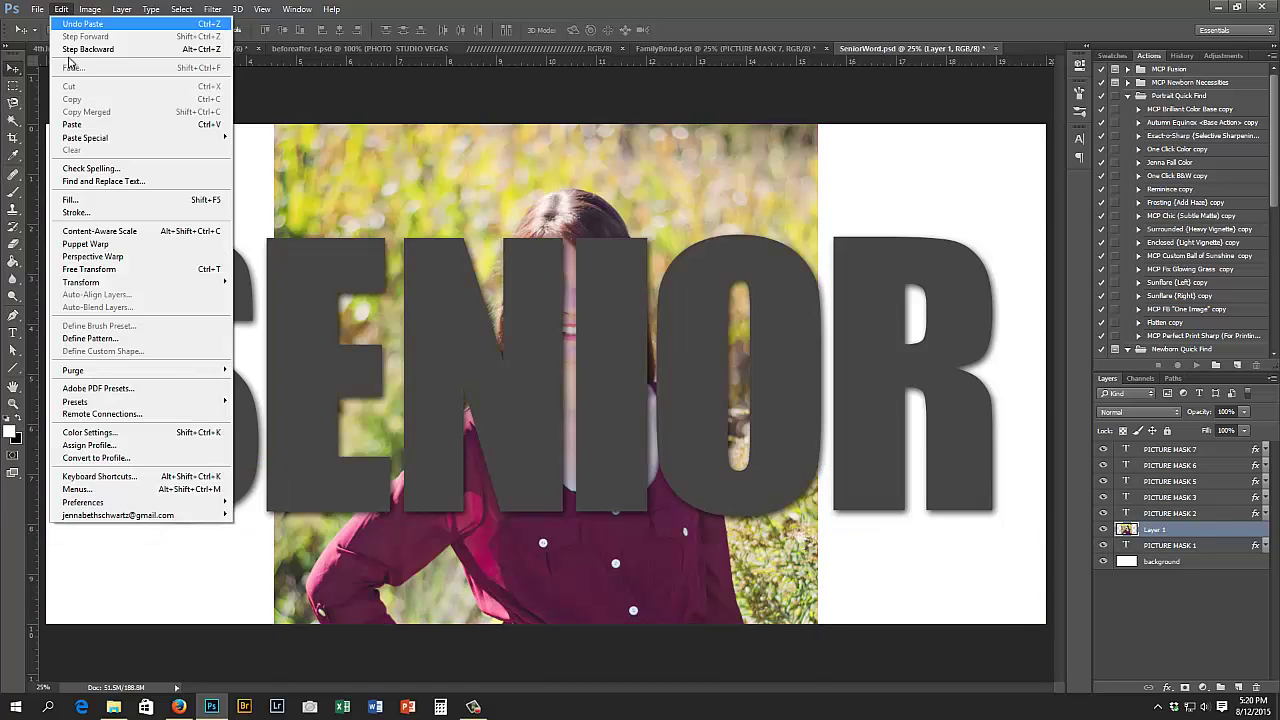
{"action": "left_click", "coordinate": [297, 9]}
{"action": "left_click", "coordinate": [601, 6]}
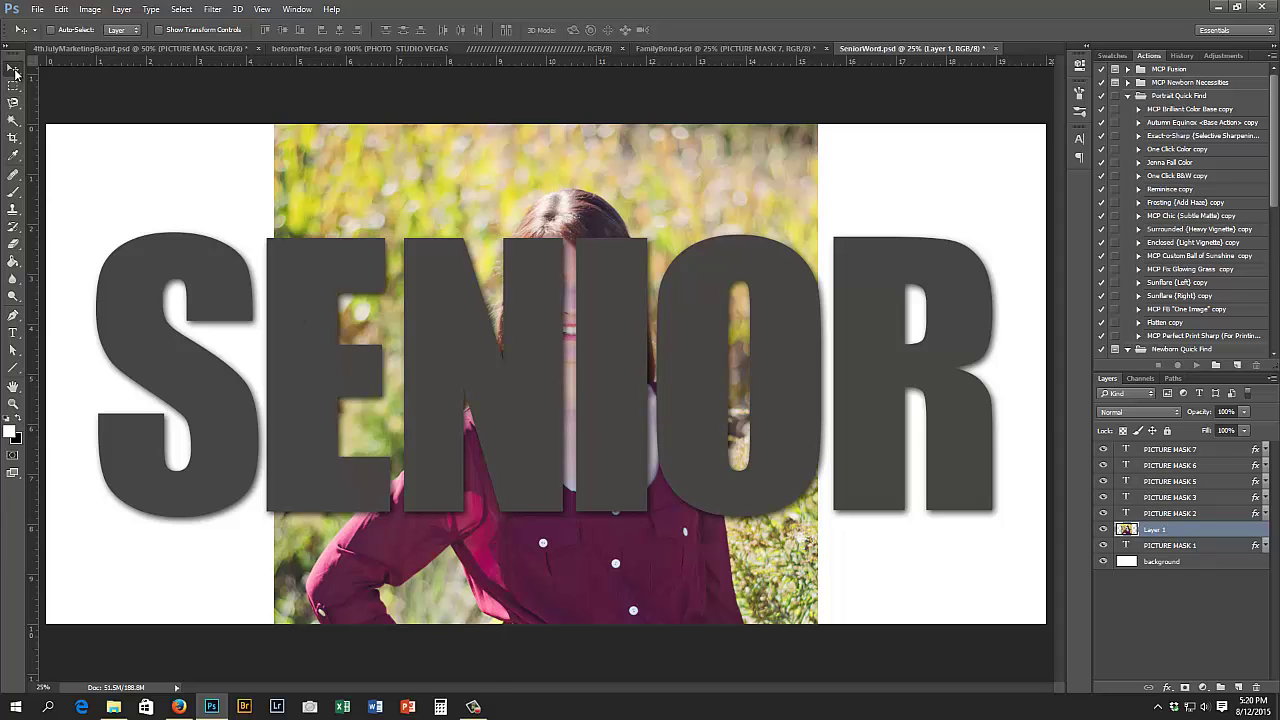
{"action": "left_click_drag", "start_coordinate": [491, 180], "coordinate": [282, 162]}
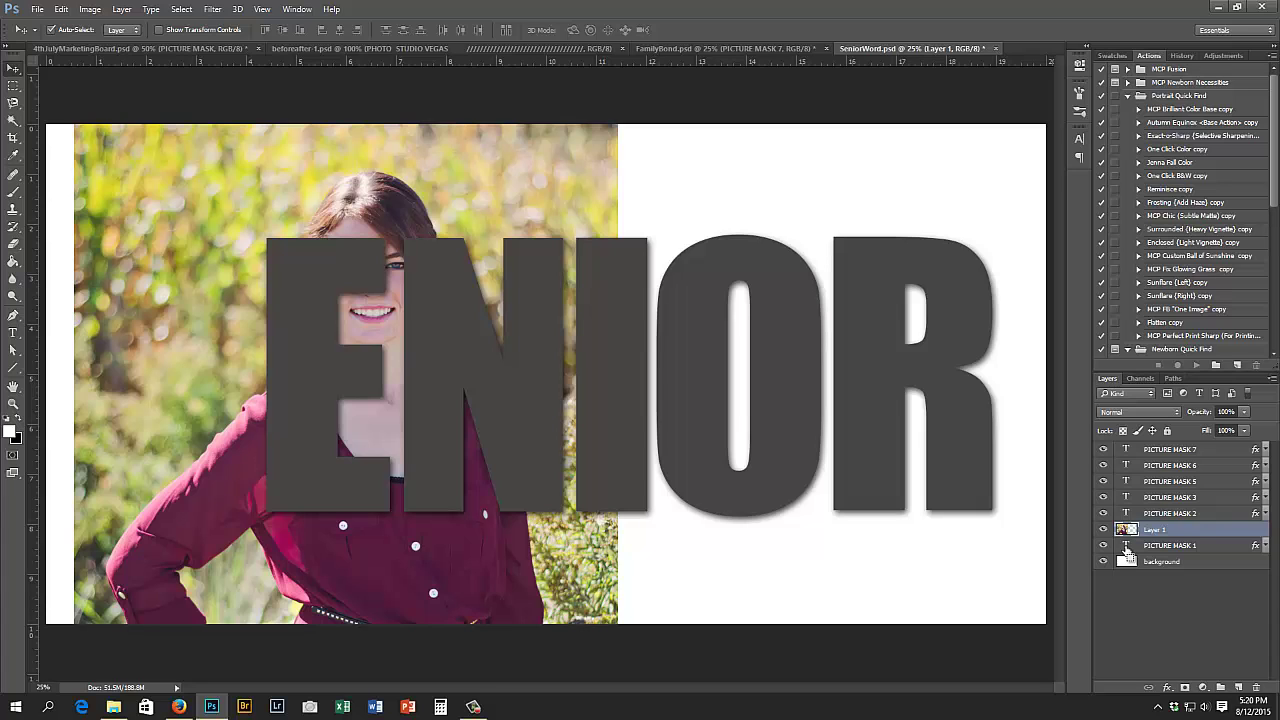
{"action": "left_click", "coordinate": [1126, 545], "text": "ctrl"}
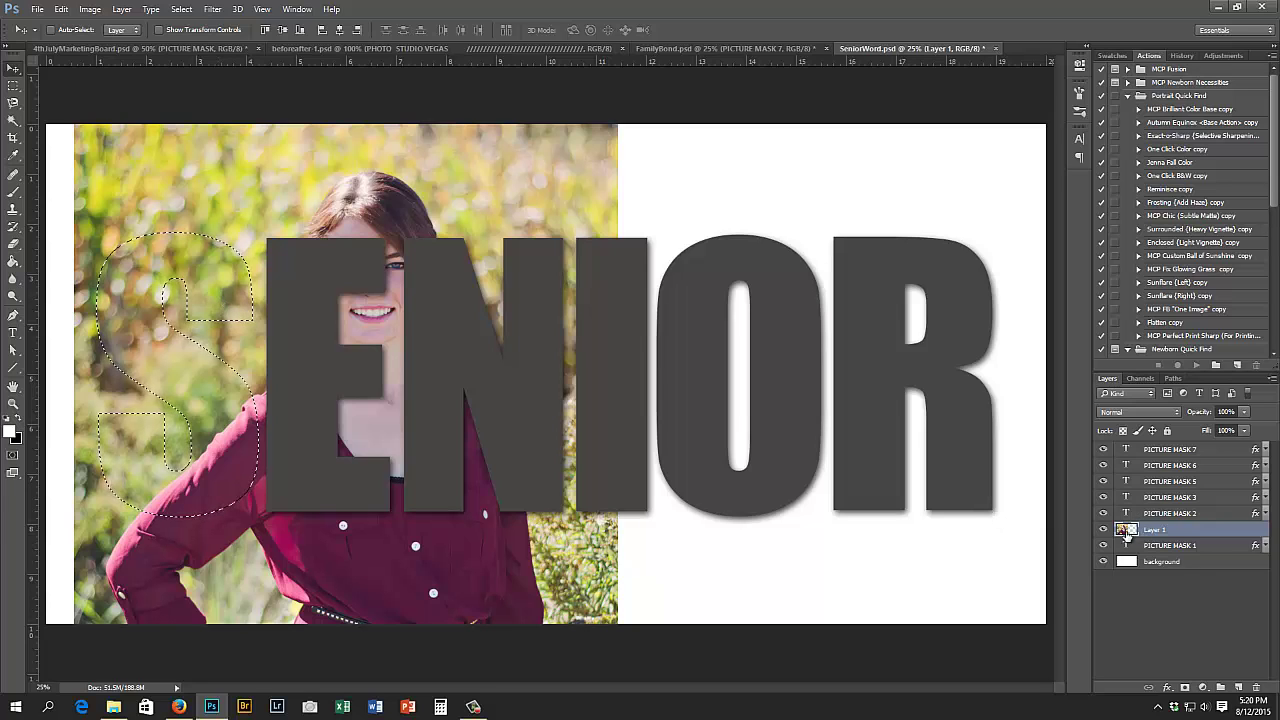
- Mask the portrait to the S and position it so the red dress fills the letter's lower part
{"action": "left_click", "coordinate": [1185, 690]}
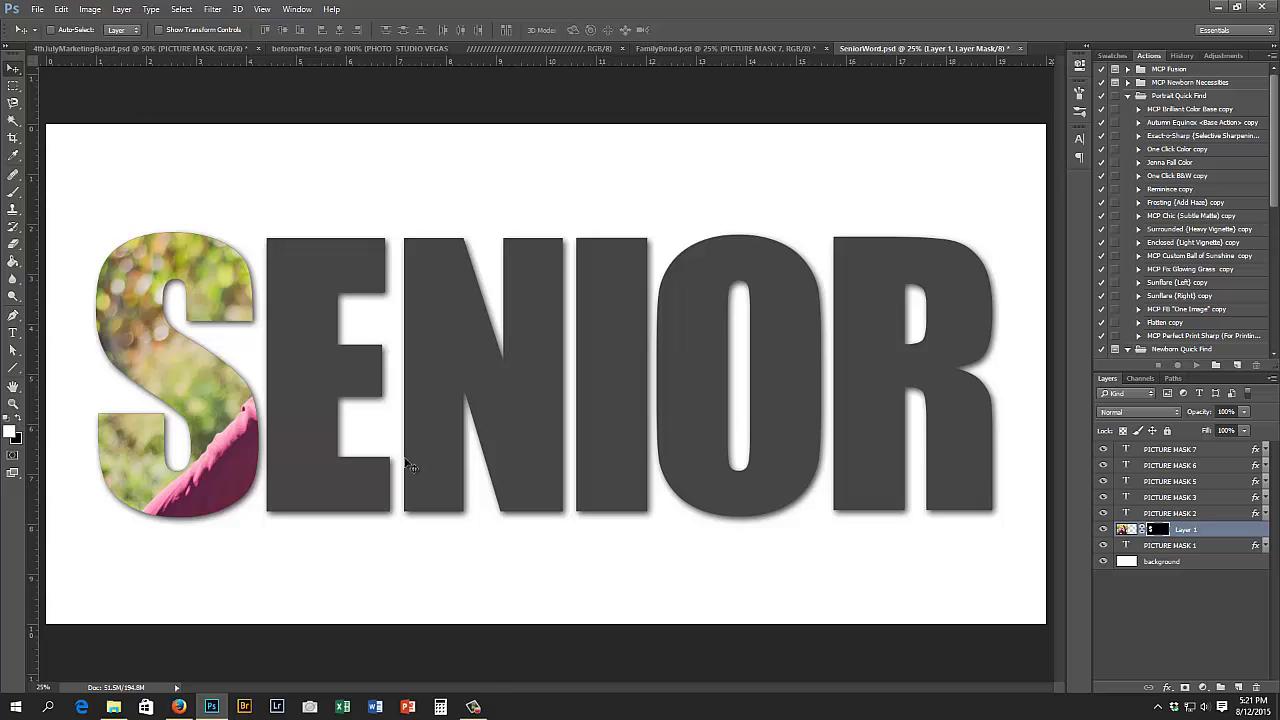
{"action": "left_click_drag", "start_coordinate": [534, 440], "coordinate": [860, 497]}
{"action": "left_click", "coordinate": [1125, 529]}
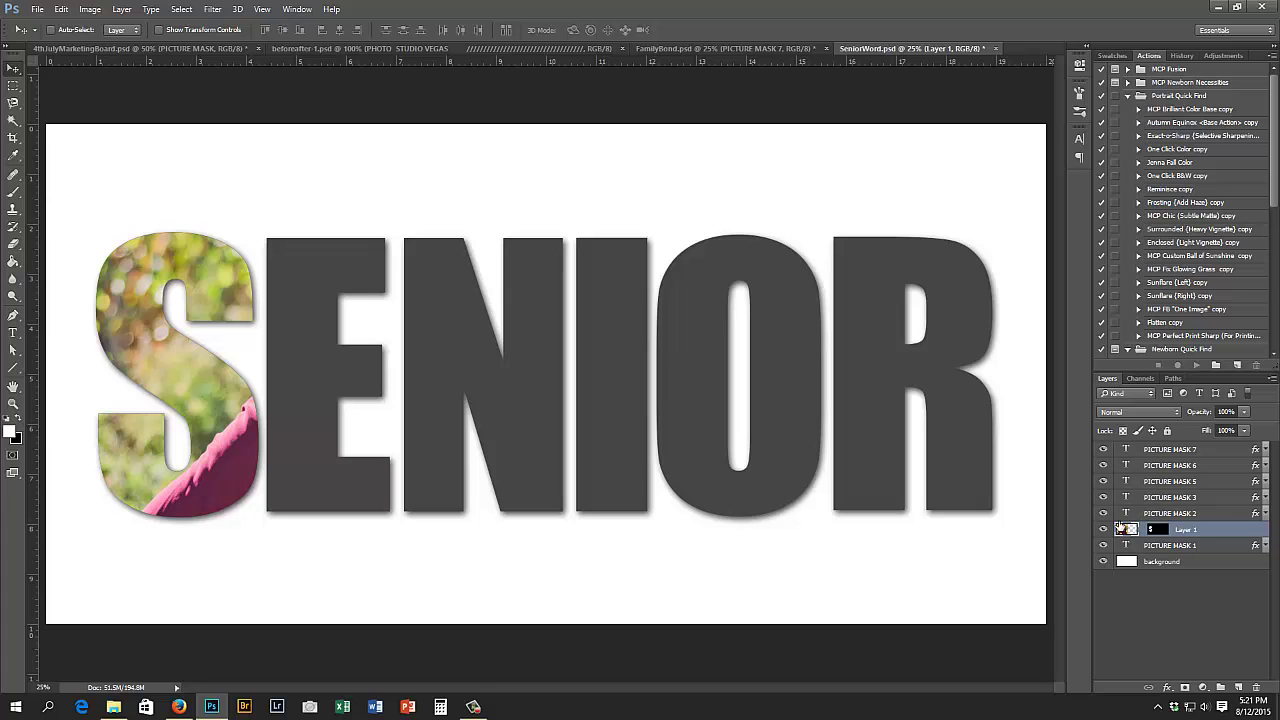
{"action": "left_click_drag", "start_coordinate": [167, 401], "coordinate": [141, 377]}
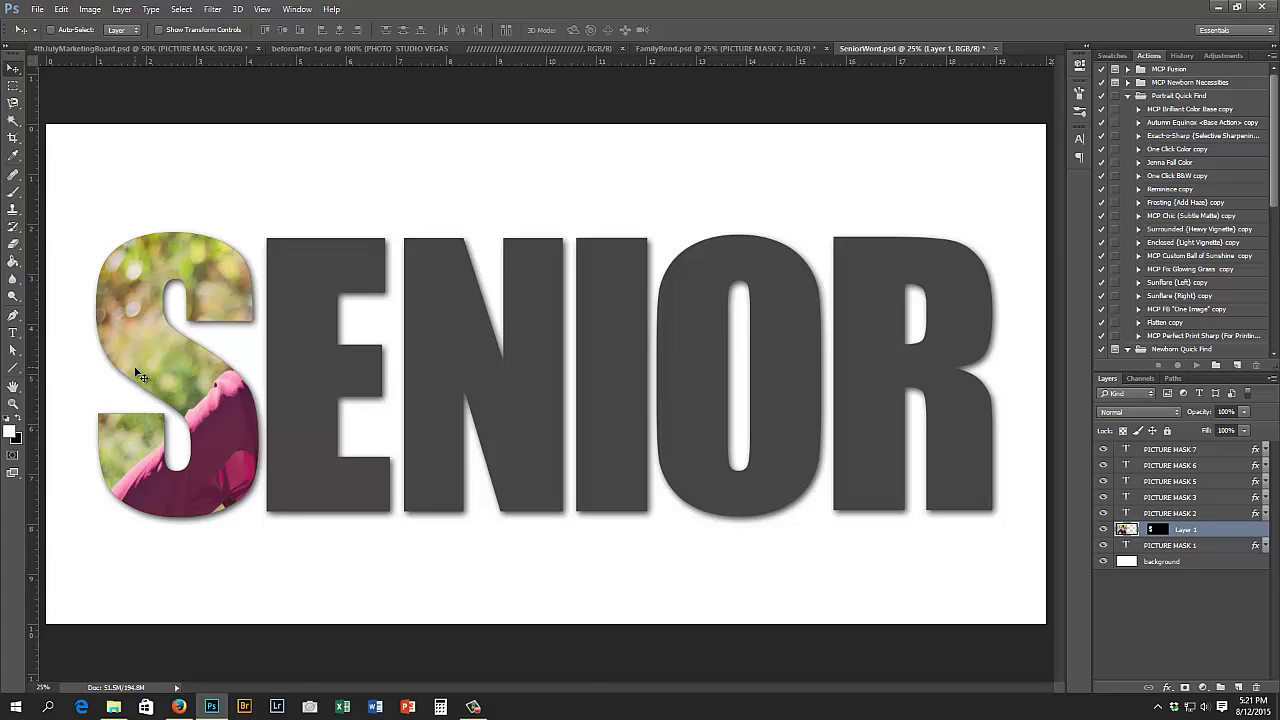
{"action": "key", "text": "ctrl+t"}
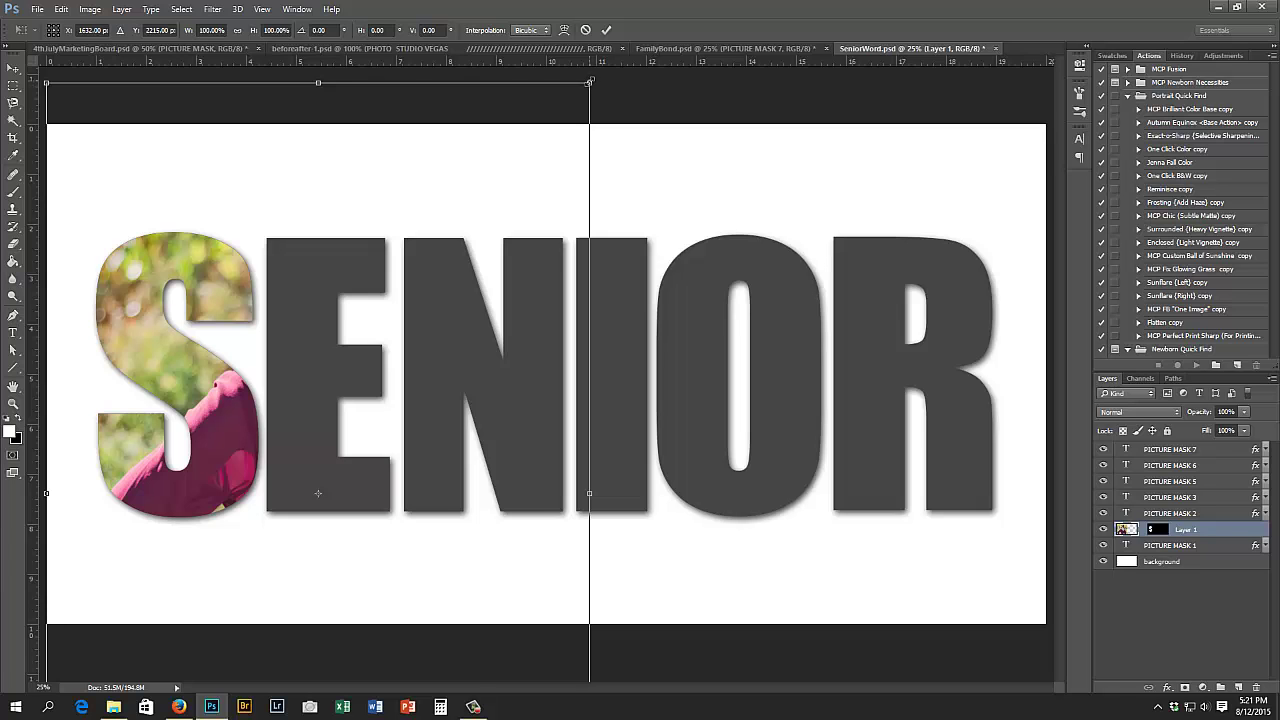
- Shrink the portrait and move it up to fit inside the S
{"action": "left_click_drag", "start_coordinate": [590, 82], "coordinate": [314, 357]}
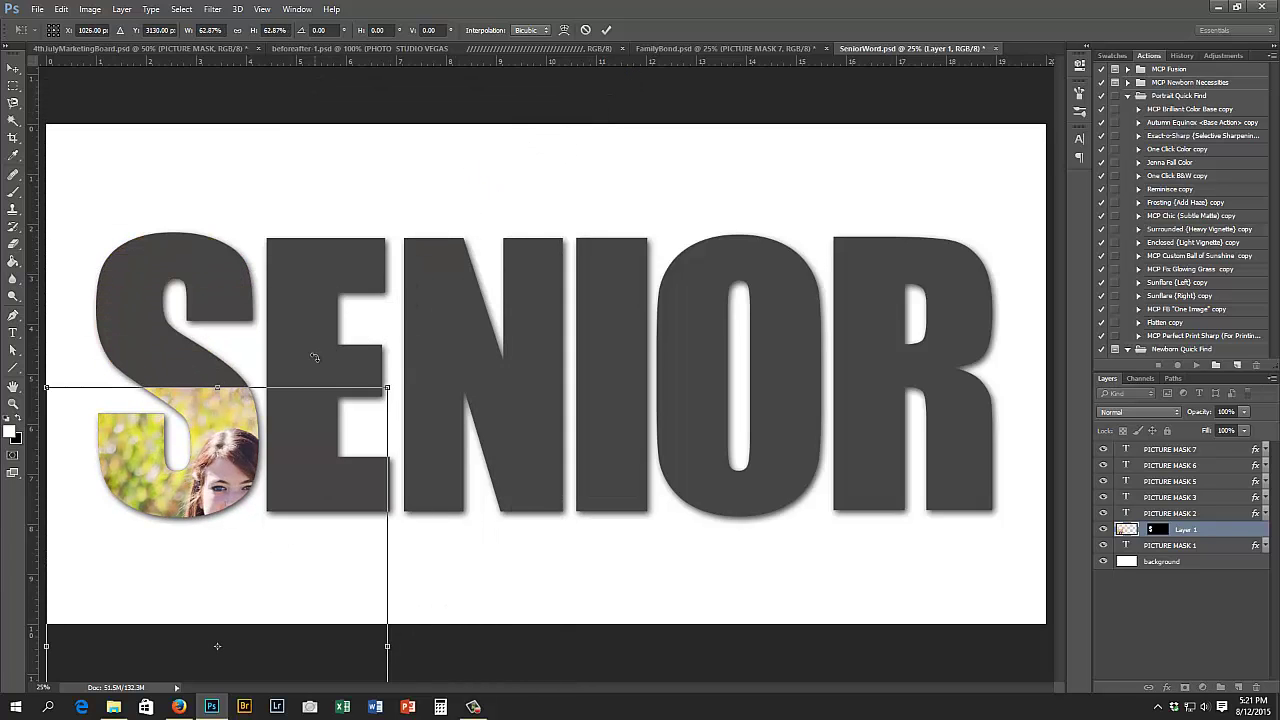
{"action": "left_click_drag", "start_coordinate": [279, 537], "coordinate": [314, 266]}
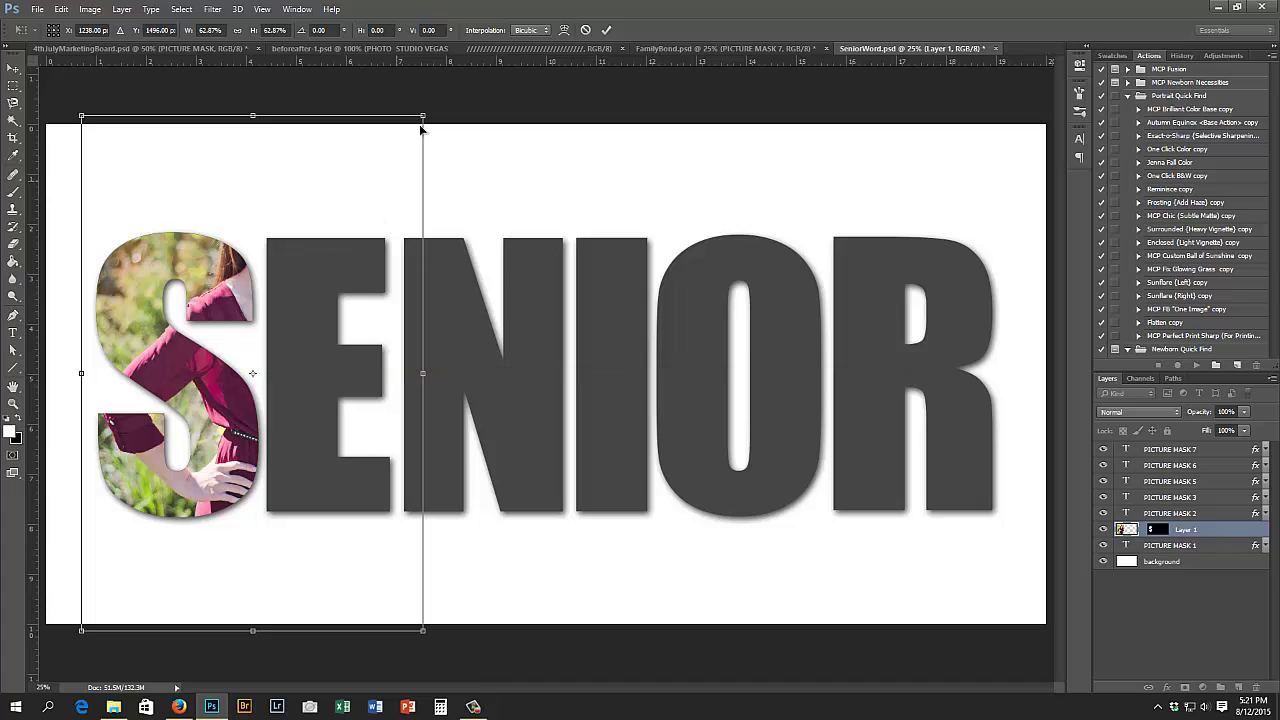
{"action": "left_click_drag", "start_coordinate": [423, 117], "coordinate": [347, 229]}
{"action": "left_click_drag", "start_coordinate": [343, 627], "coordinate": [276, 526]}
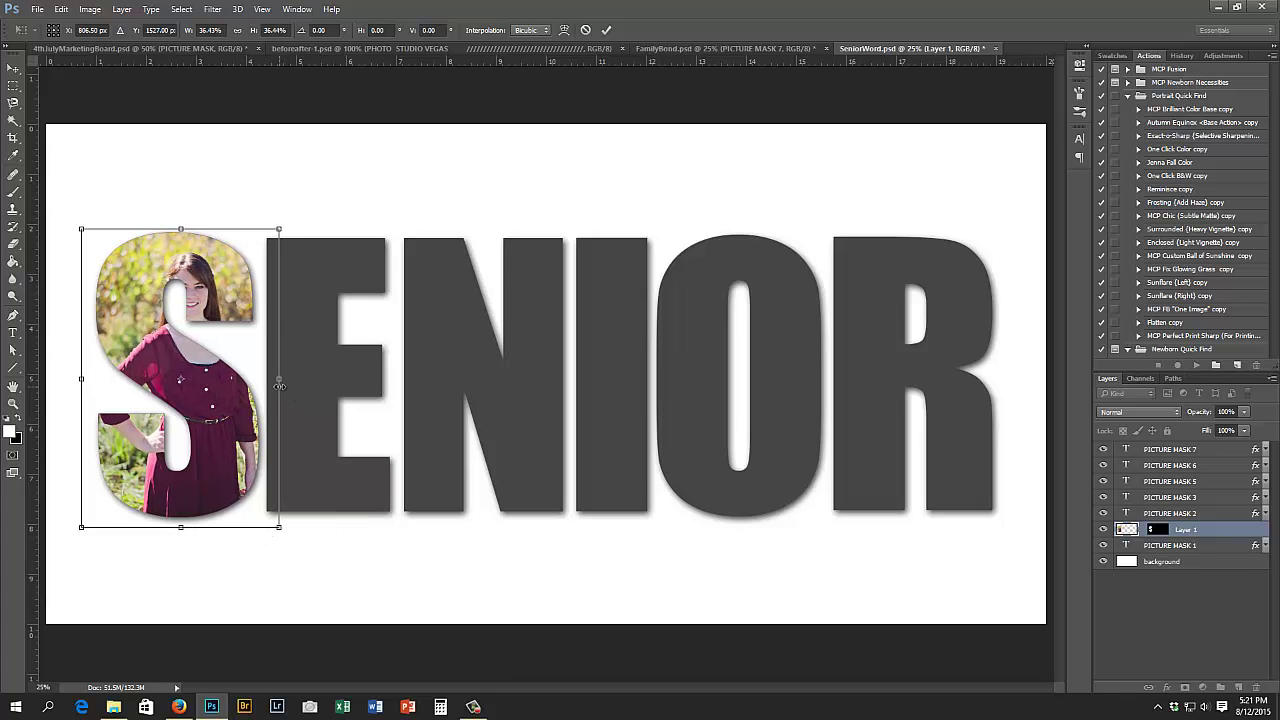
{"action": "mouse_move", "coordinate": [271, 226]}
{"action": "left_mouse_down"}
{"action": "mouse_move", "coordinate": [177, 194]}
{"action": "mouse_move", "coordinate": [149, 206]}
{"action": "mouse_move", "coordinate": [302, 238]}
{"action": "mouse_move", "coordinate": [295, 221]}
{"action": "mouse_move", "coordinate": [372, 230]}
{"action": "mouse_move", "coordinate": [279, 231]}
{"action": "left_mouse_up"}
{"action": "left_click_drag", "start_coordinate": [272, 522], "coordinate": [273, 518]}
{"action": "left_click_drag", "start_coordinate": [273, 230], "coordinate": [271, 231]}
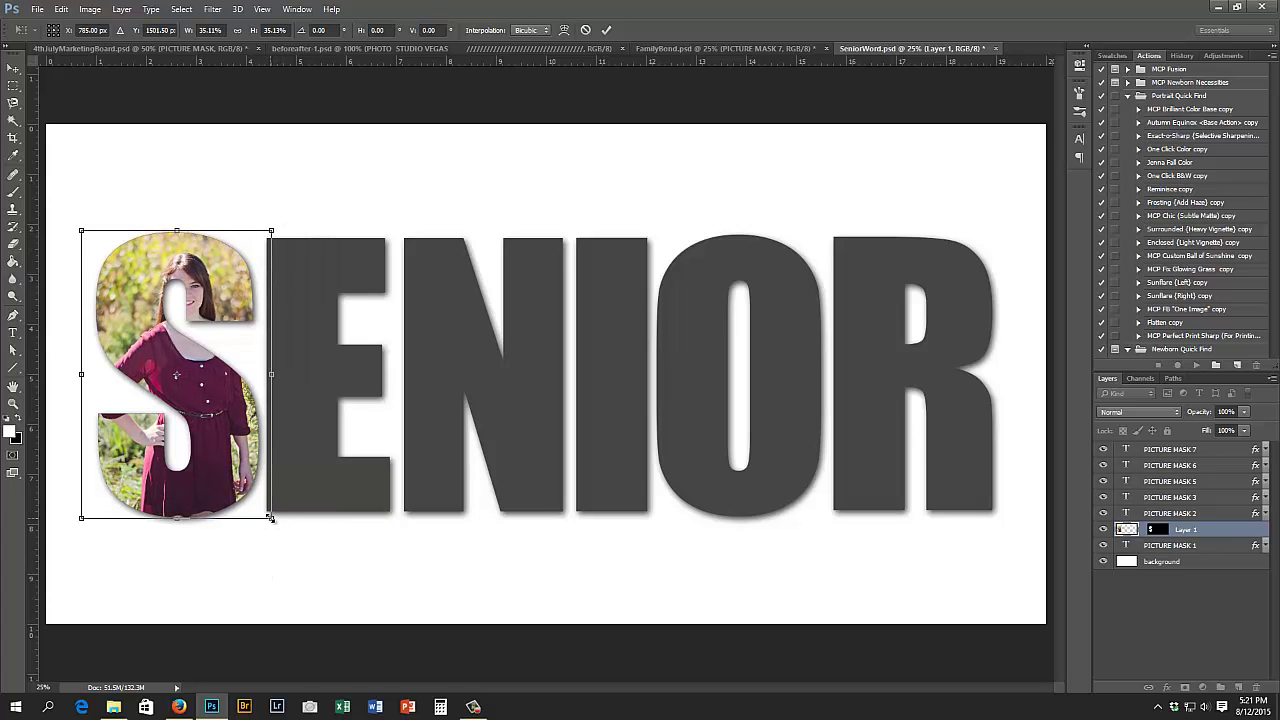
- Fine-tune the S portrait's size and position, committing it at about 44.7%
{"action": "left_click_drag", "start_coordinate": [271, 518], "coordinate": [308, 518]}
{"action": "left_click_drag", "start_coordinate": [213, 436], "coordinate": [173, 427]}
{"action": "left_click_drag", "start_coordinate": [261, 231], "coordinate": [279, 198]}
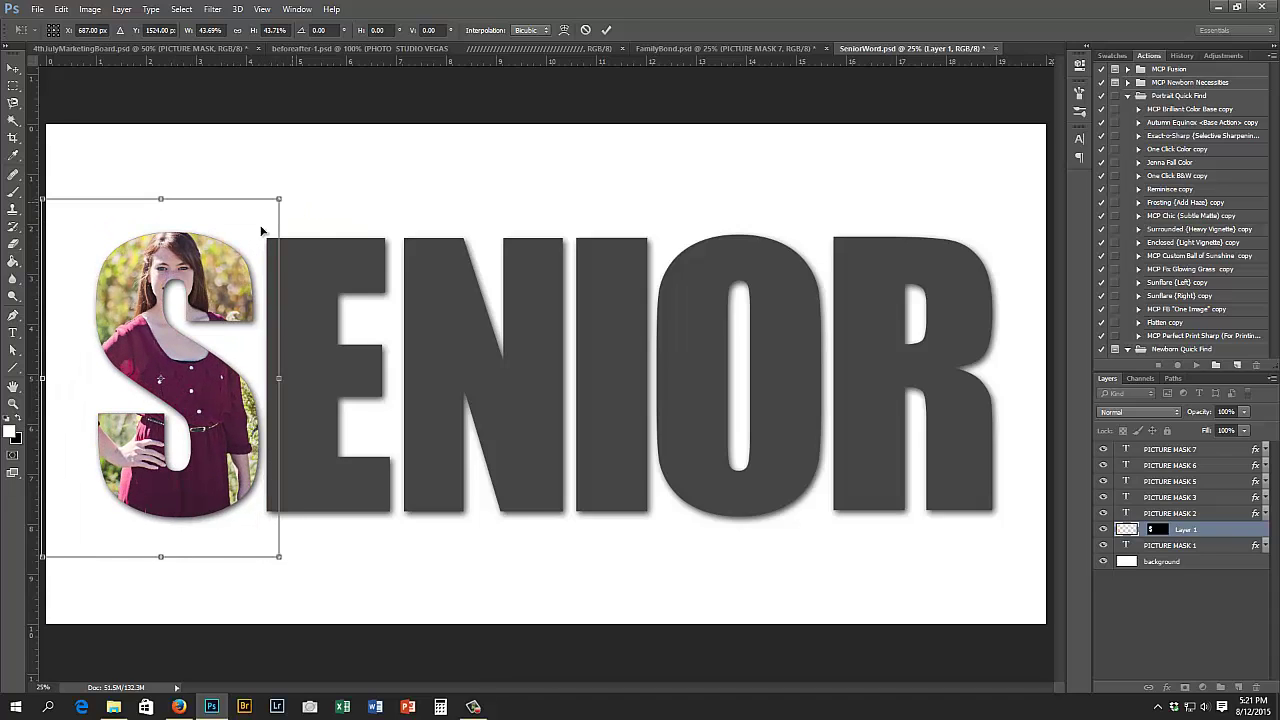
{"action": "left_click_drag", "start_coordinate": [195, 318], "coordinate": [167, 314]}
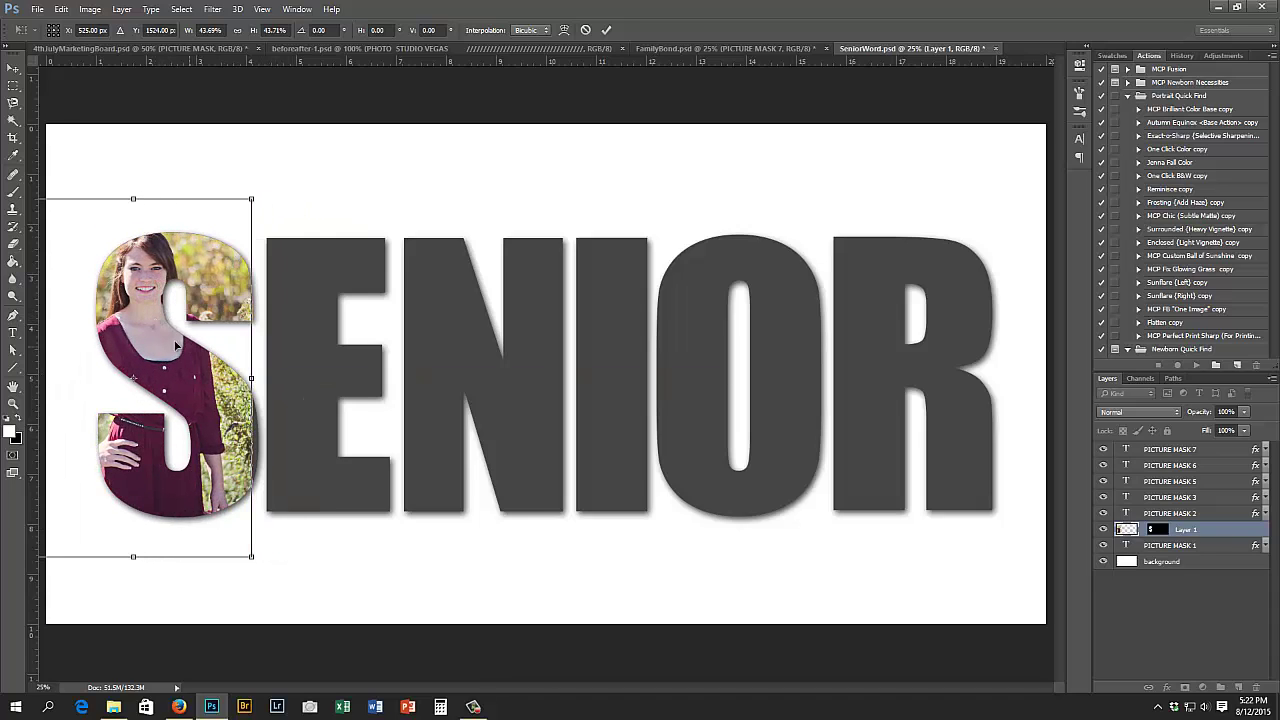
{"action": "left_click_drag", "start_coordinate": [253, 559], "coordinate": [258, 565]}
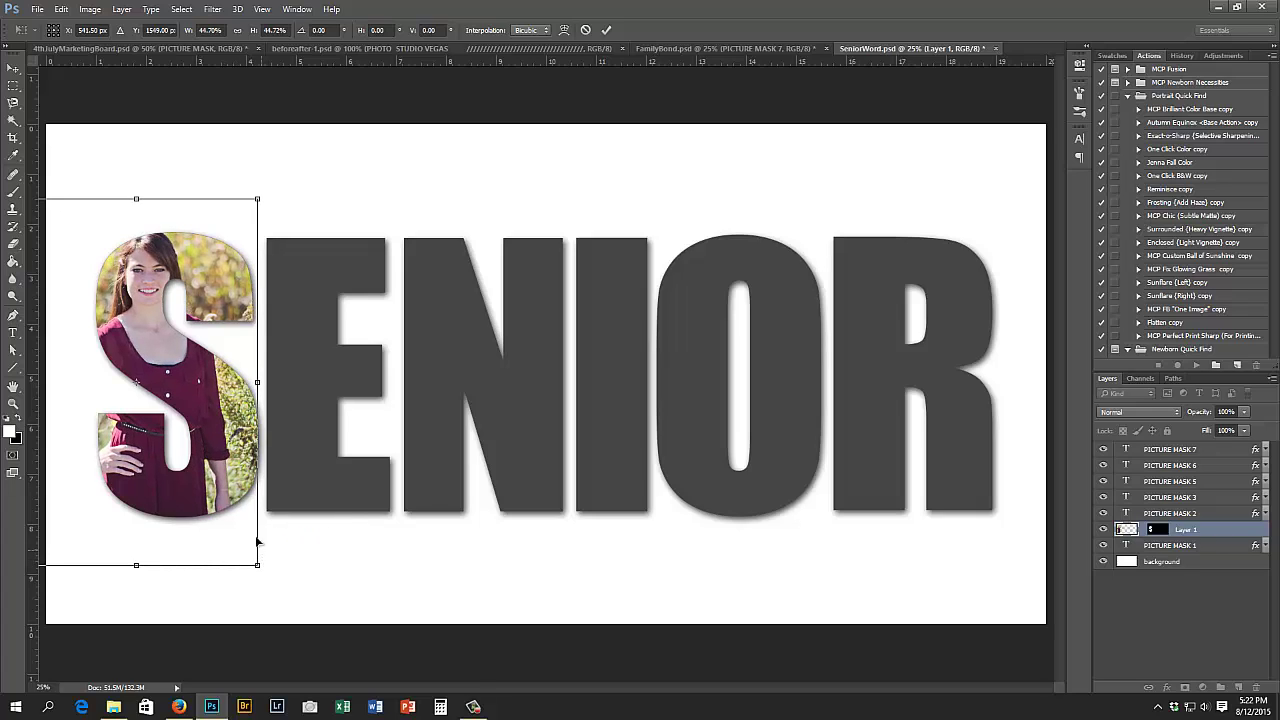
{"action": "key", "text": "Right"}
{"action": "key", "text": "Right"}
{"action": "key", "text": "Right"}
{"action": "key", "text": "Right"}
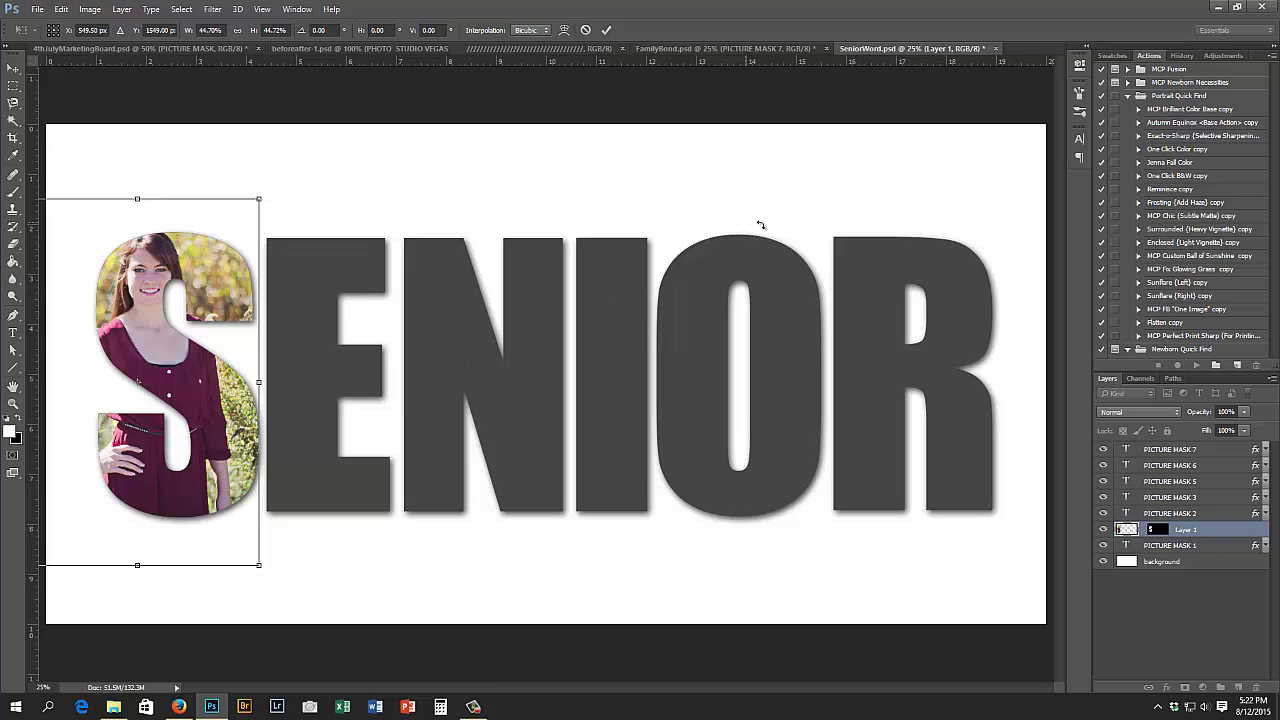
{"action": "left_click", "coordinate": [607, 36]}
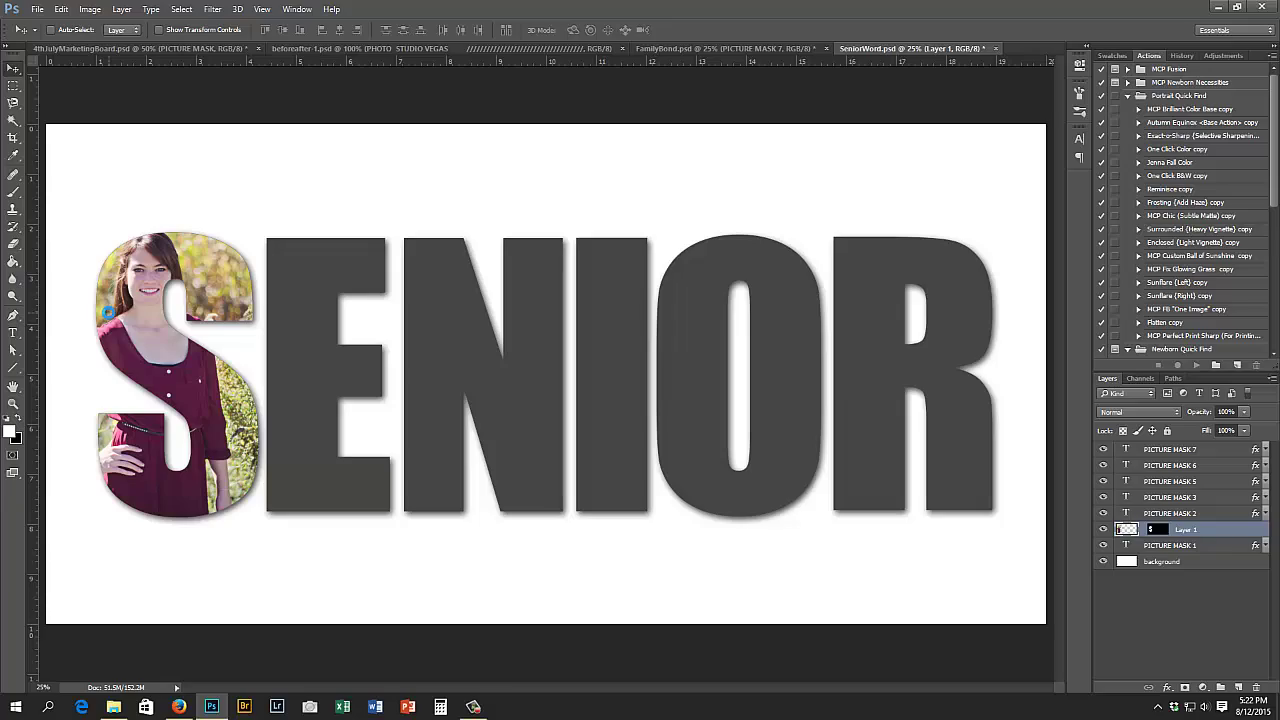
- Open viewDSC_8657nat.jpg and select the whole image
{"action": "key", "text": "ctrl+o"}
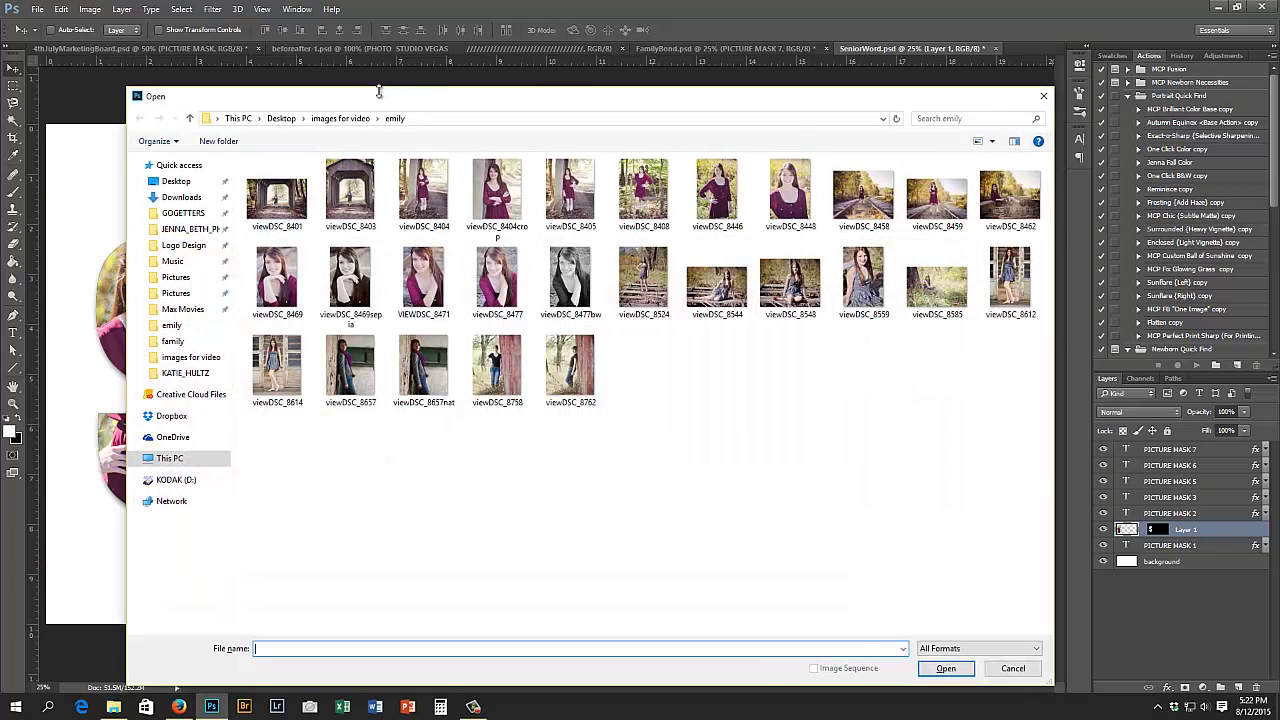
{"action": "left_click_drag", "start_coordinate": [375, 97], "coordinate": [293, 99]}
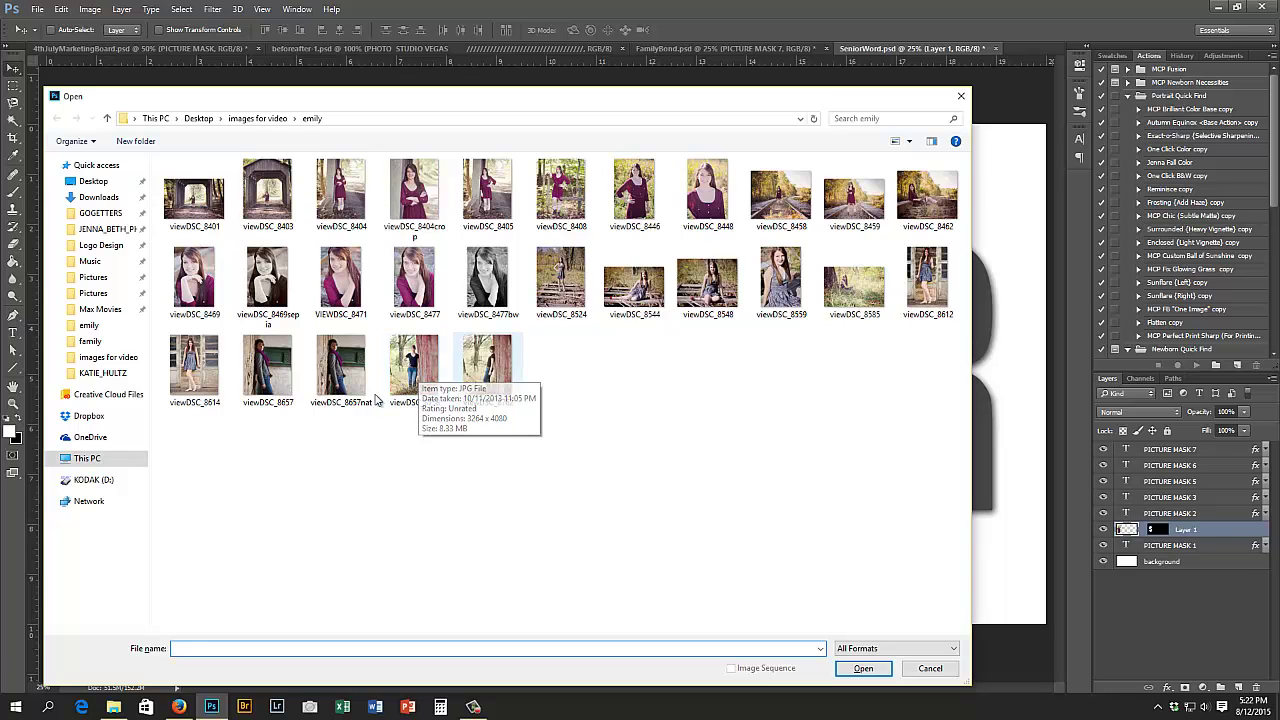
{"action": "left_click", "coordinate": [338, 373]}
{"action": "double_click", "coordinate": [338, 372]}
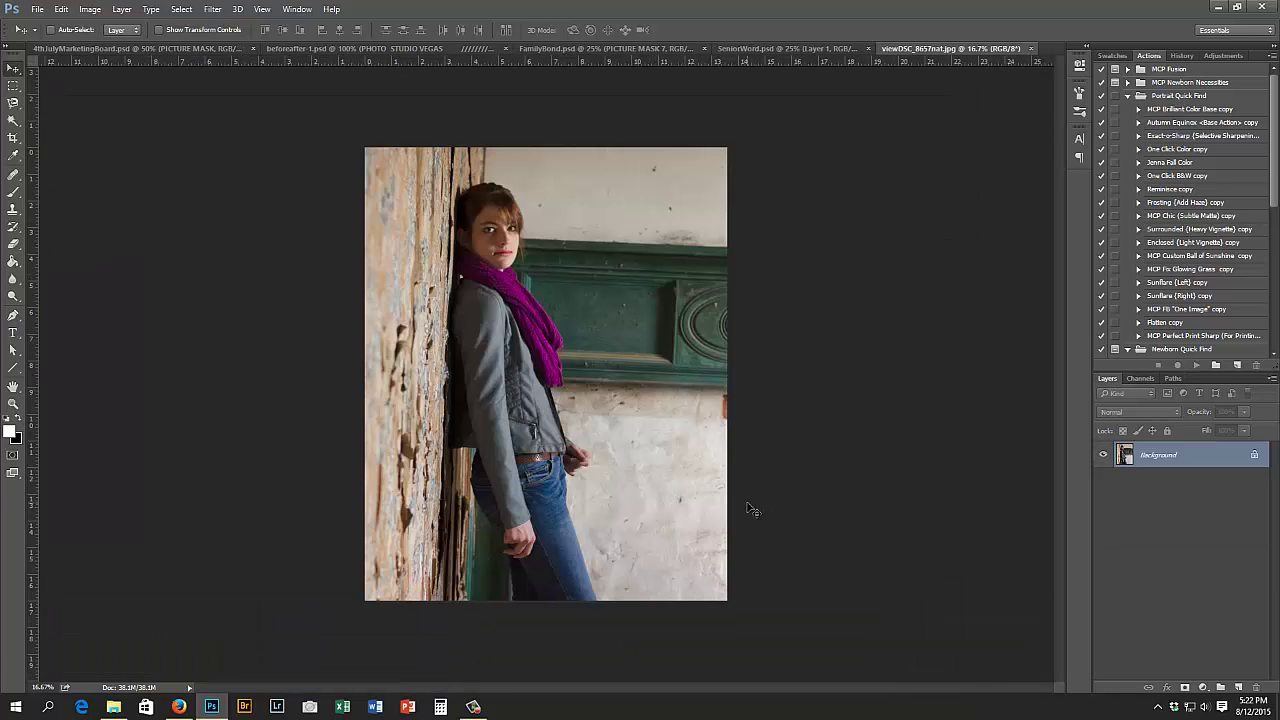
{"action": "key", "text": "ctrl"}
{"action": "key", "text": "ctrl+a"}
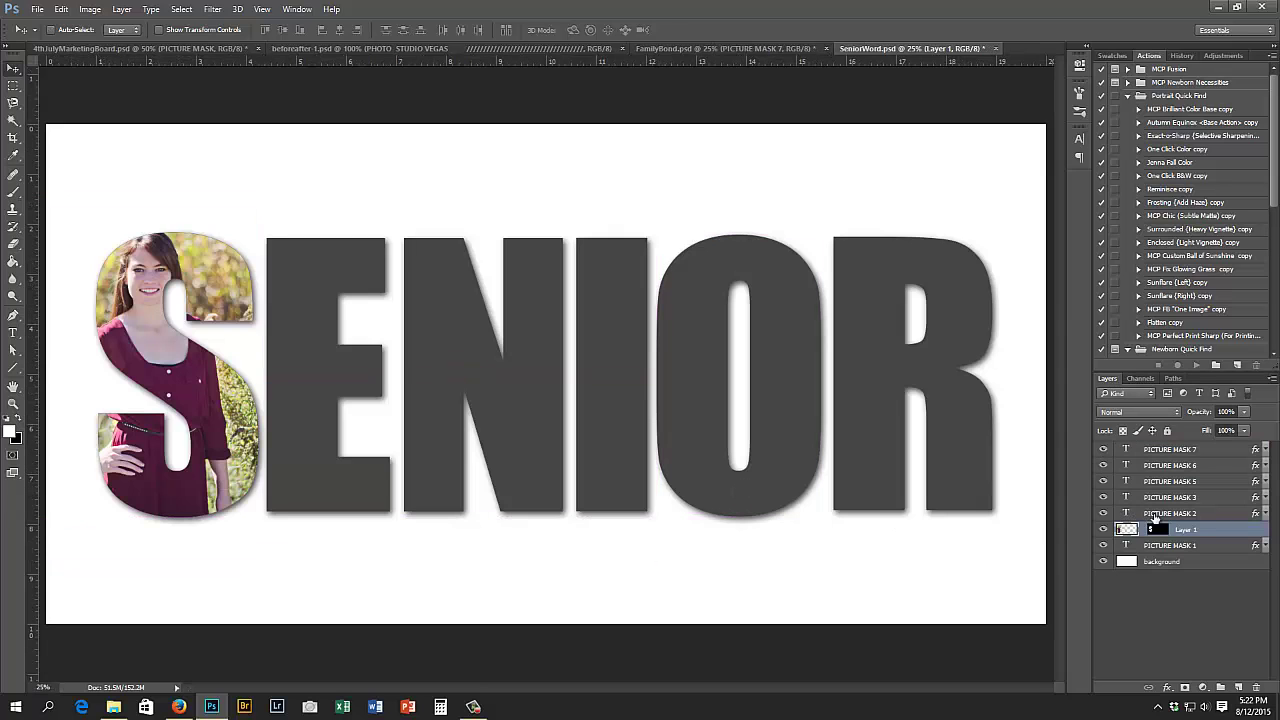
- Paste the second photo above PICTURE MASK 2 as Layer 2 and mask it to the E
{"action": "left_click", "coordinate": [1157, 514]}
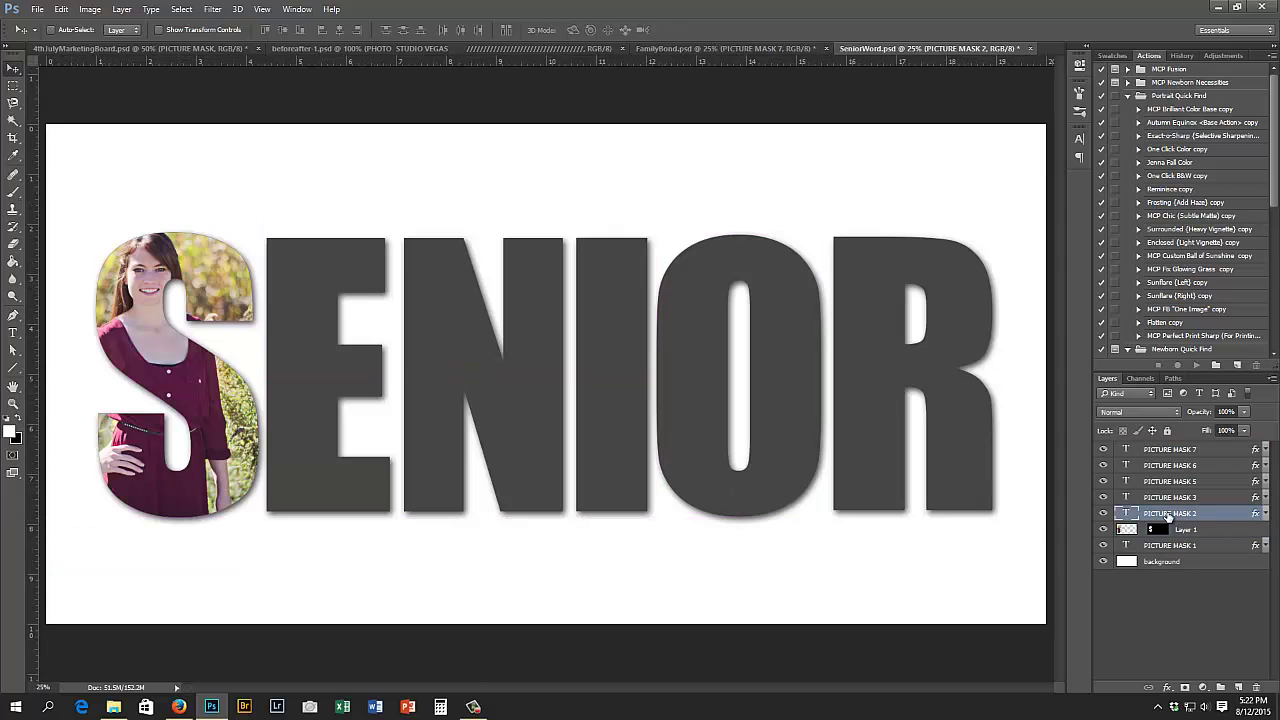
{"action": "key", "text": "ctrl+v"}
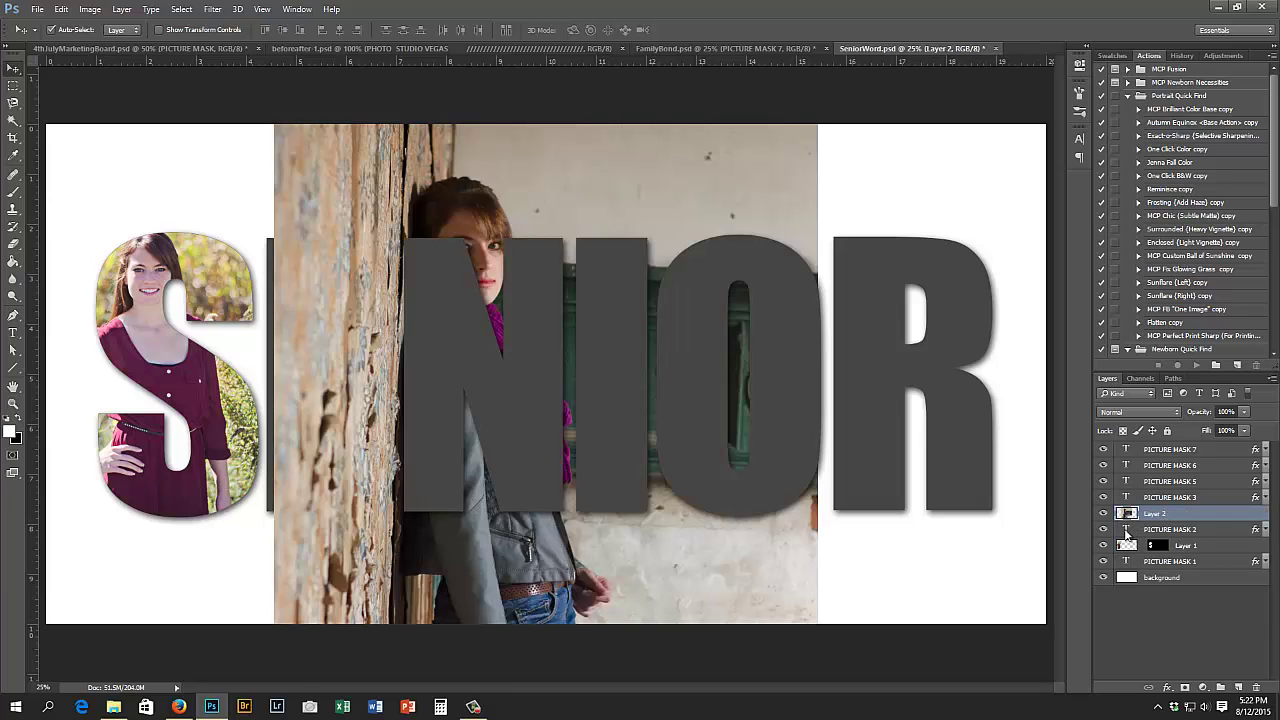
{"action": "left_click", "coordinate": [1126, 531], "text": "ctrl"}
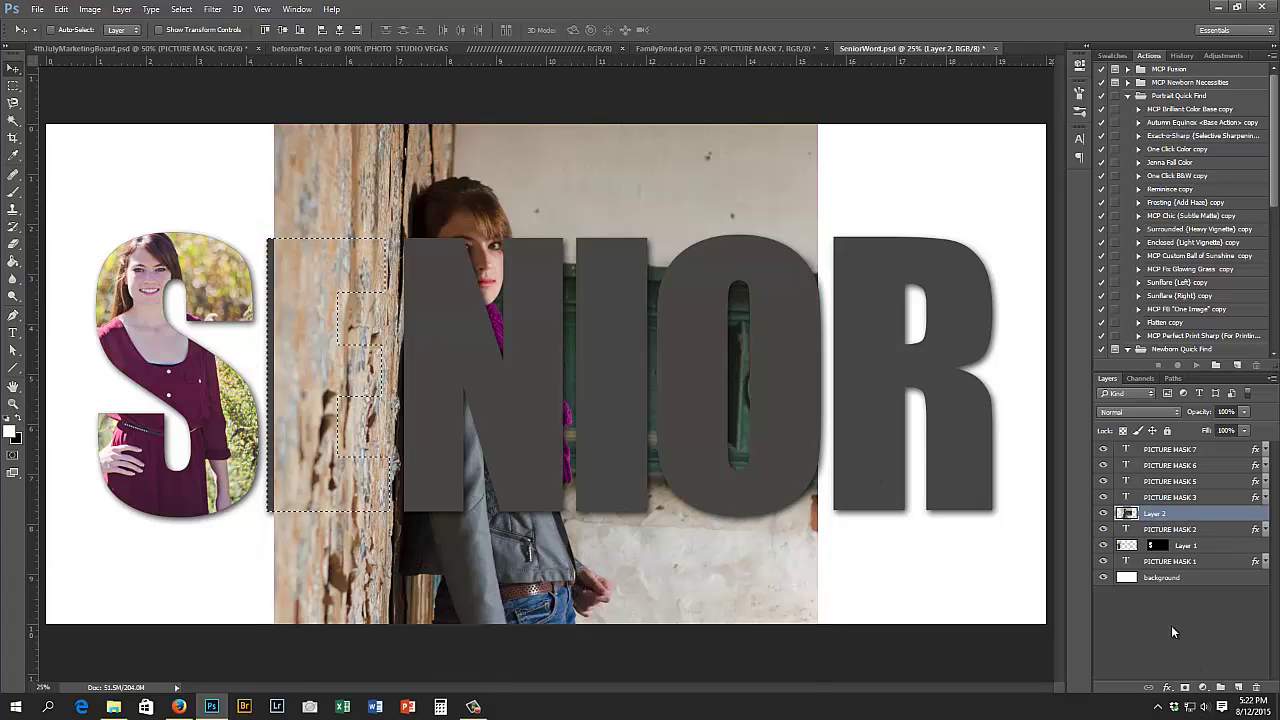
{"action": "left_click", "coordinate": [1185, 687]}
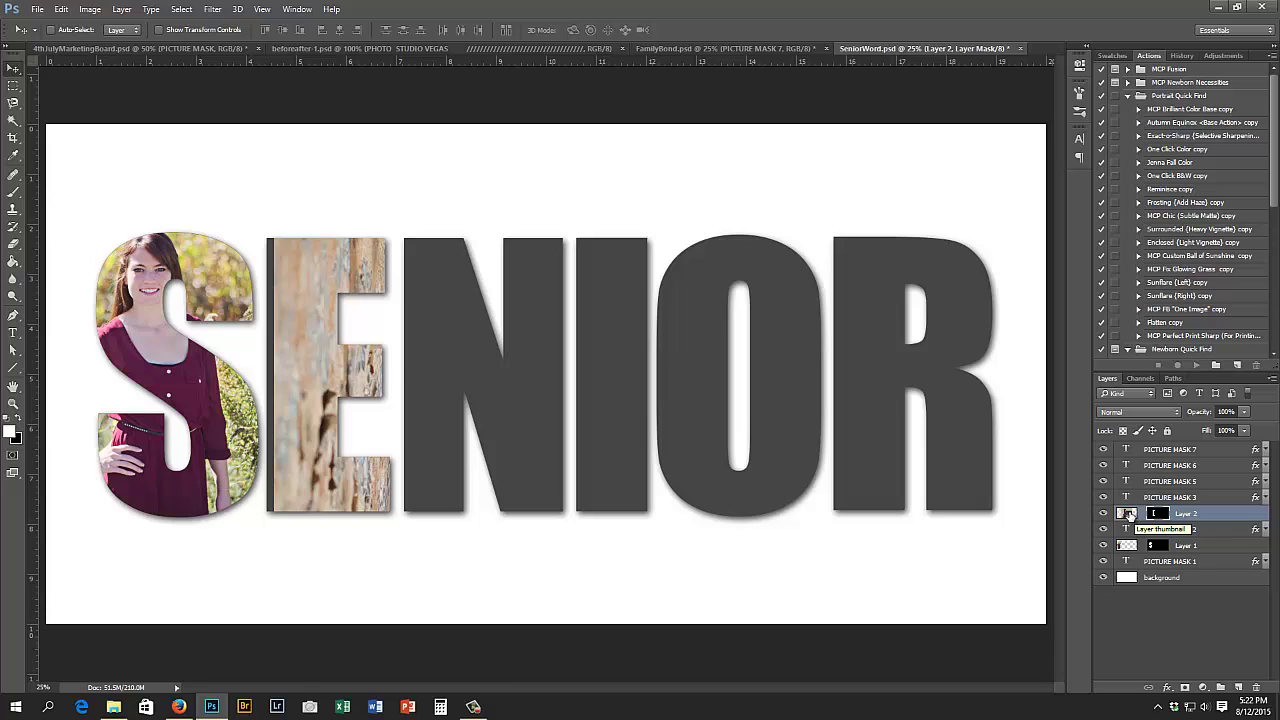
{"action": "left_click", "coordinate": [1129, 514]}
- Scale down Layer 2 and shift it left so the girl in the grey jacket fills the E
{"action": "key", "text": "ctrl+t"}
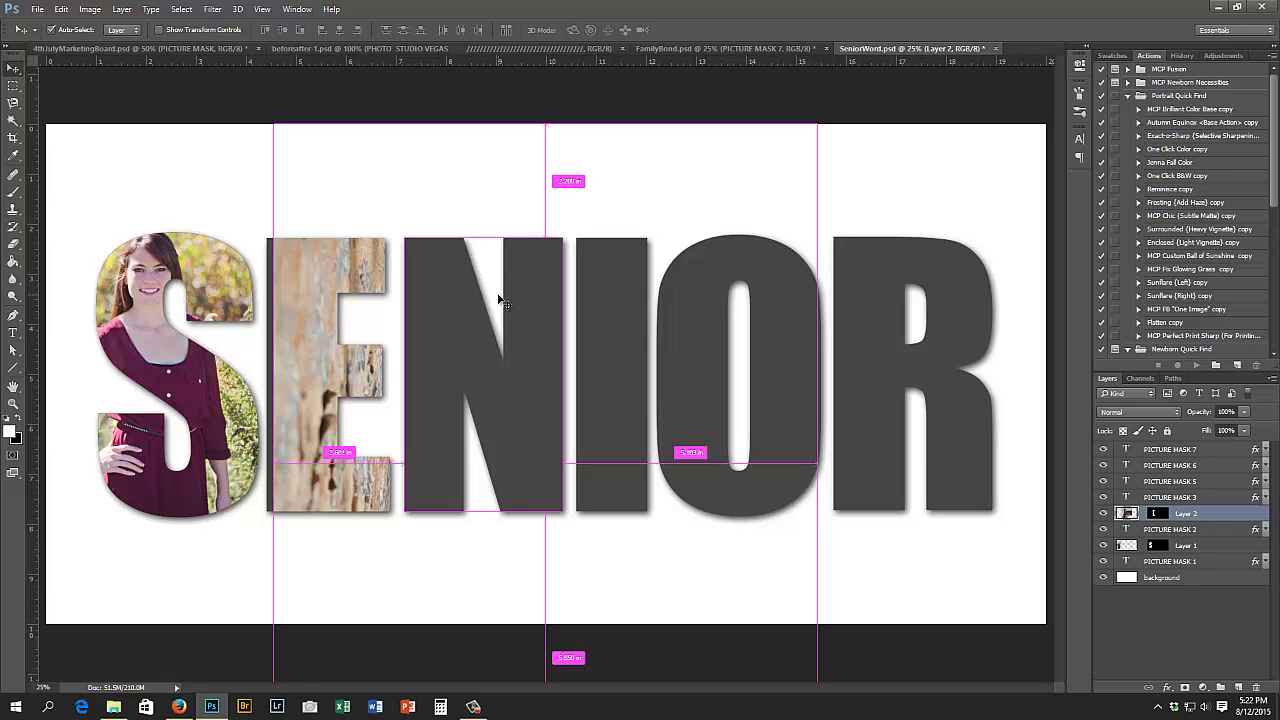
{"action": "left_click_drag", "start_coordinate": [818, 122], "coordinate": [649, 155]}
{"action": "mouse_move", "coordinate": [443, 311]}
{"action": "left_mouse_down"}
{"action": "mouse_move", "coordinate": [449, 486]}
{"action": "mouse_move", "coordinate": [443, 320]}
{"action": "mouse_move", "coordinate": [428, 311]}
{"action": "left_mouse_up"}
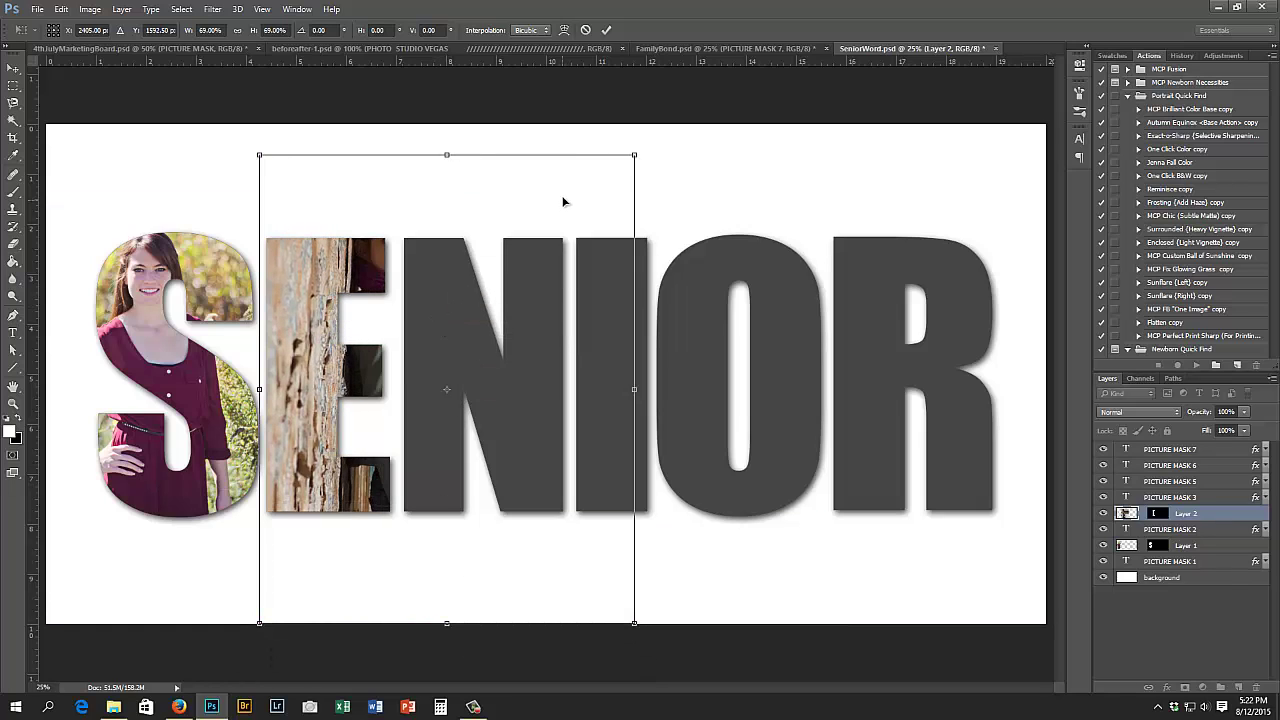
{"action": "left_click_drag", "start_coordinate": [623, 179], "coordinate": [557, 261]}
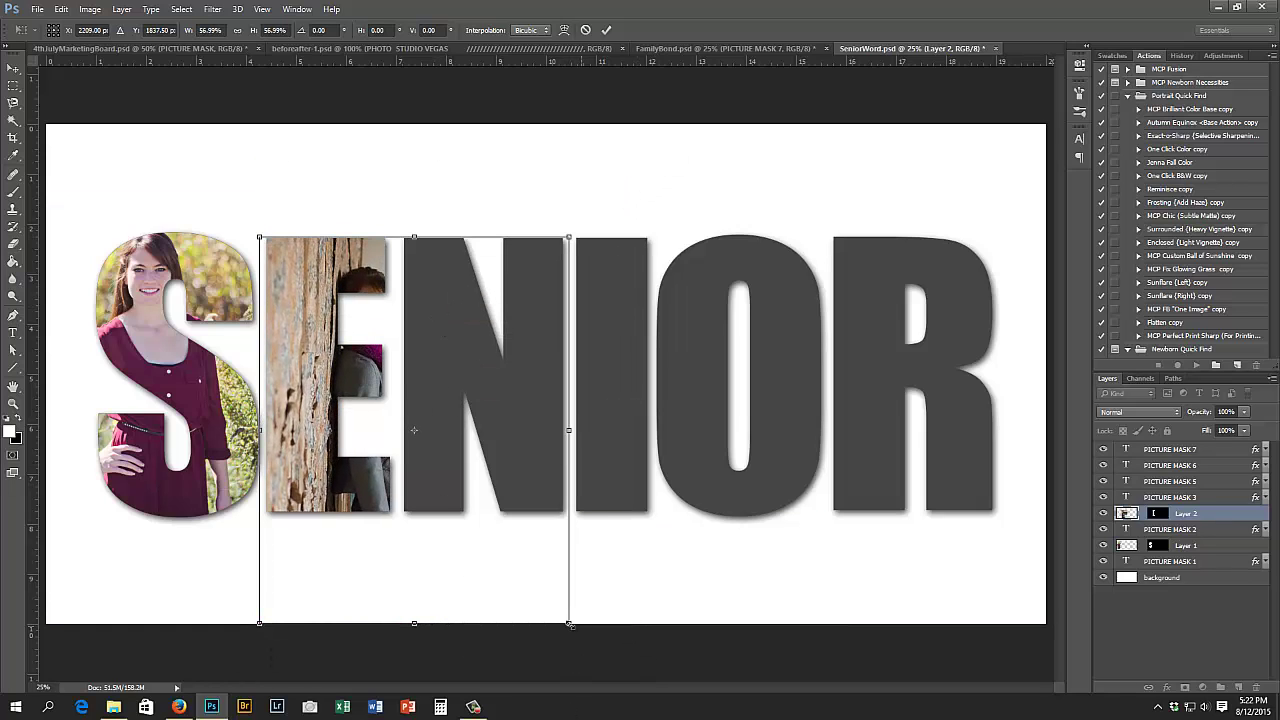
{"action": "left_click_drag", "start_coordinate": [541, 597], "coordinate": [455, 487]}
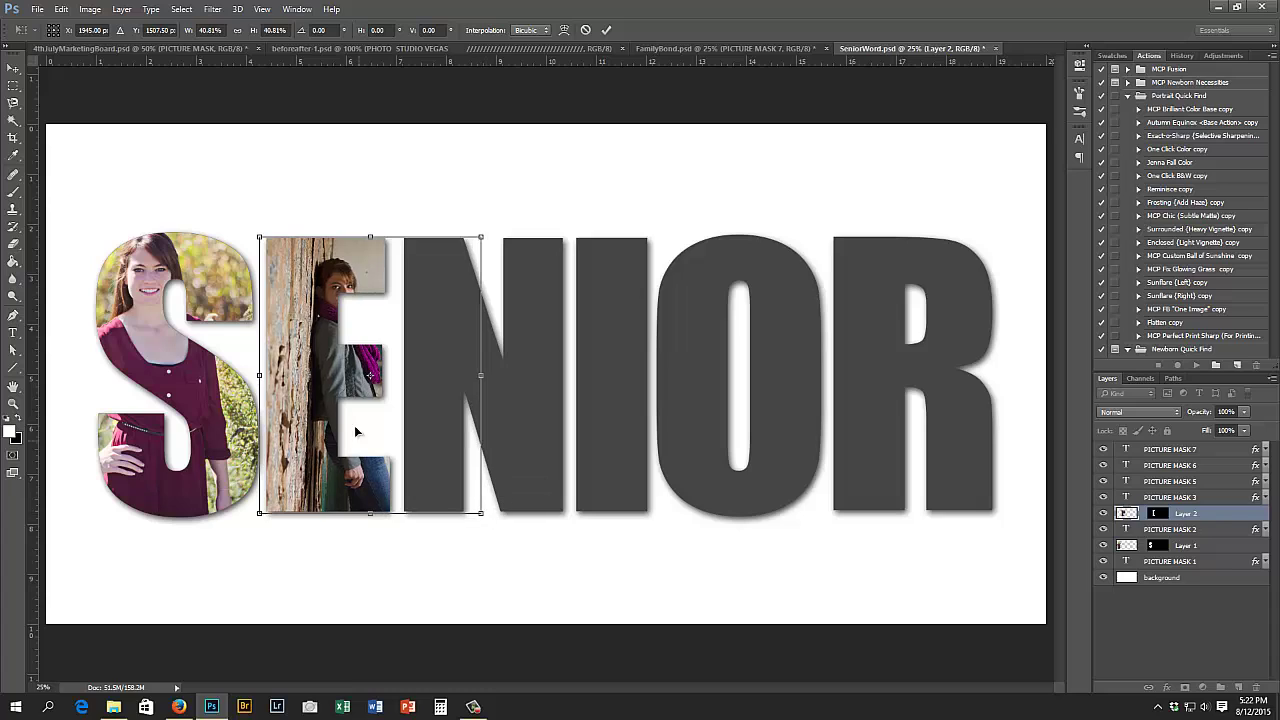
{"action": "left_click_drag", "start_coordinate": [354, 425], "coordinate": [335, 394]}
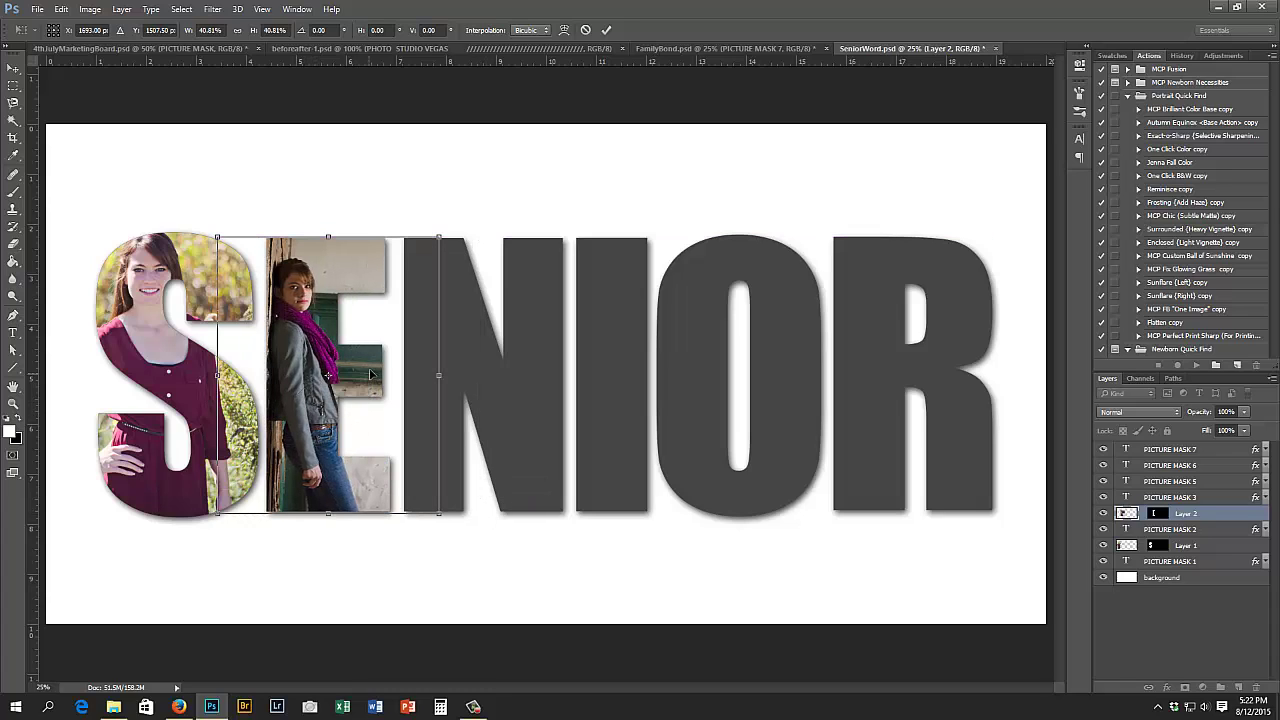
{"action": "key", "text": "Return"}
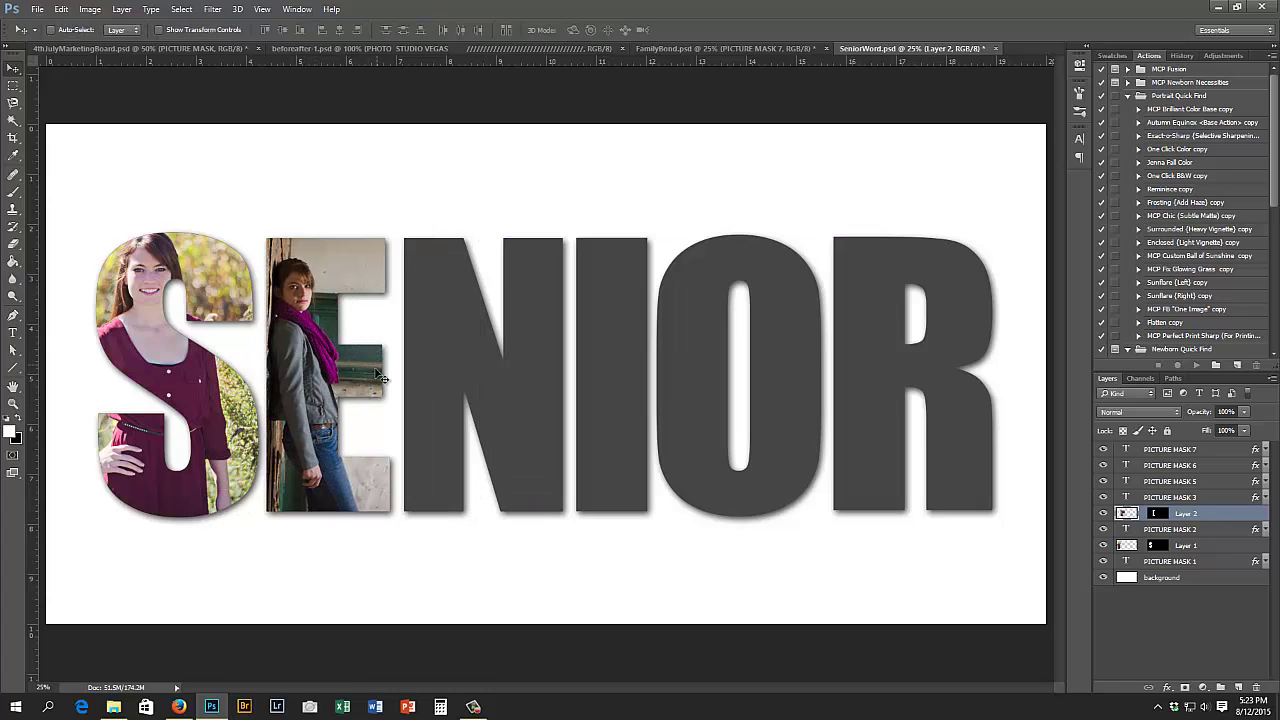
- Open viewDSC_8459, paste it above PICTURE MASK 3, and mask it to the N with the mask unlinked
{"action": "key", "text": "ctrl+o"}
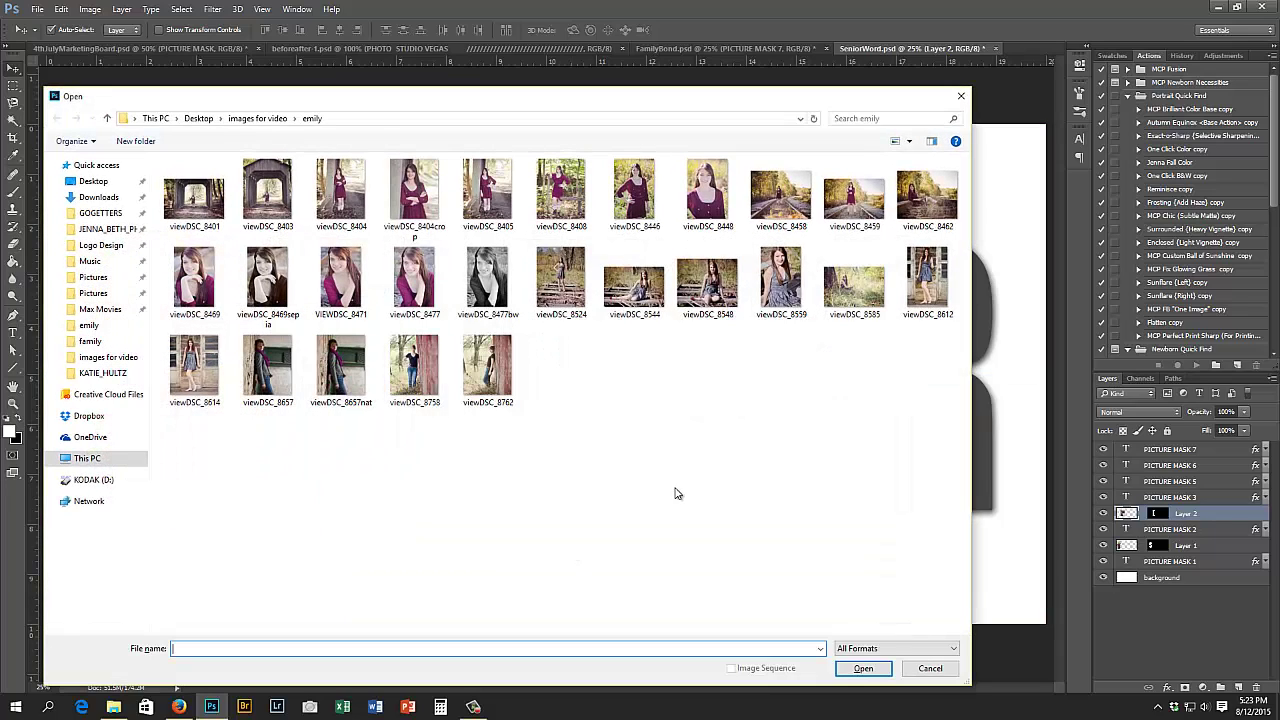
{"action": "double_click", "coordinate": [855, 196]}
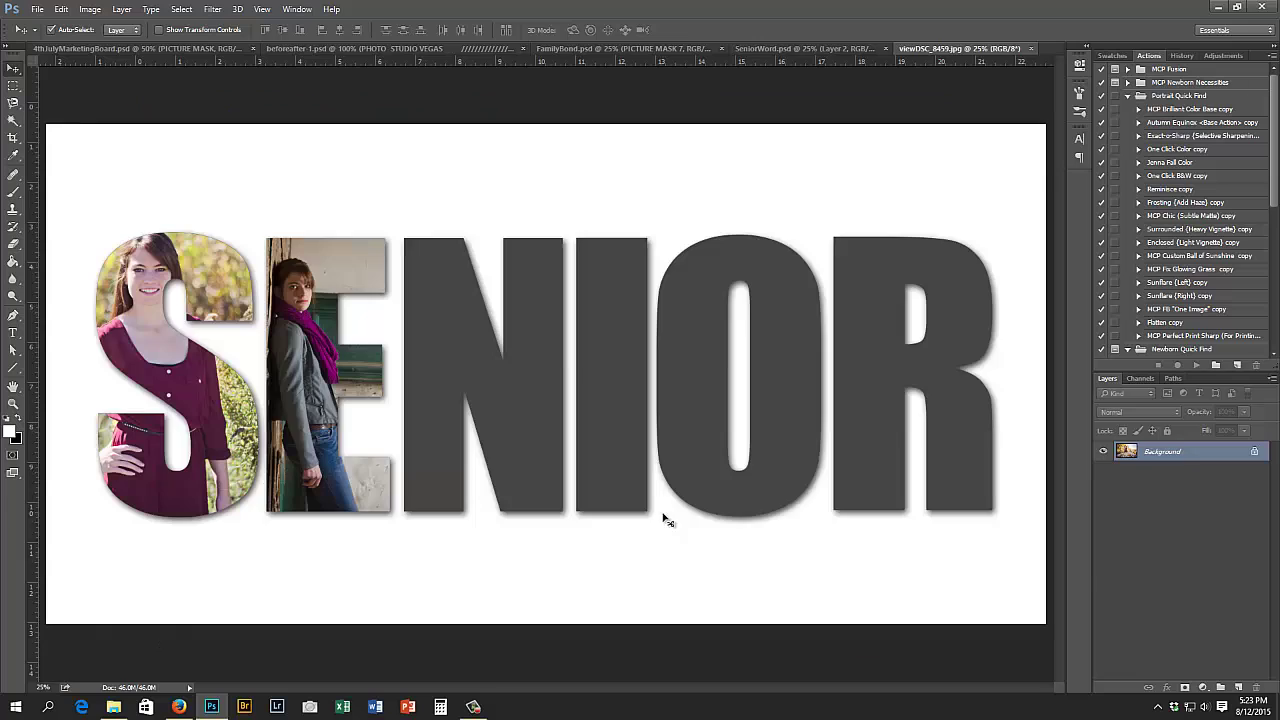
{"action": "key", "text": "ctrl+v"}
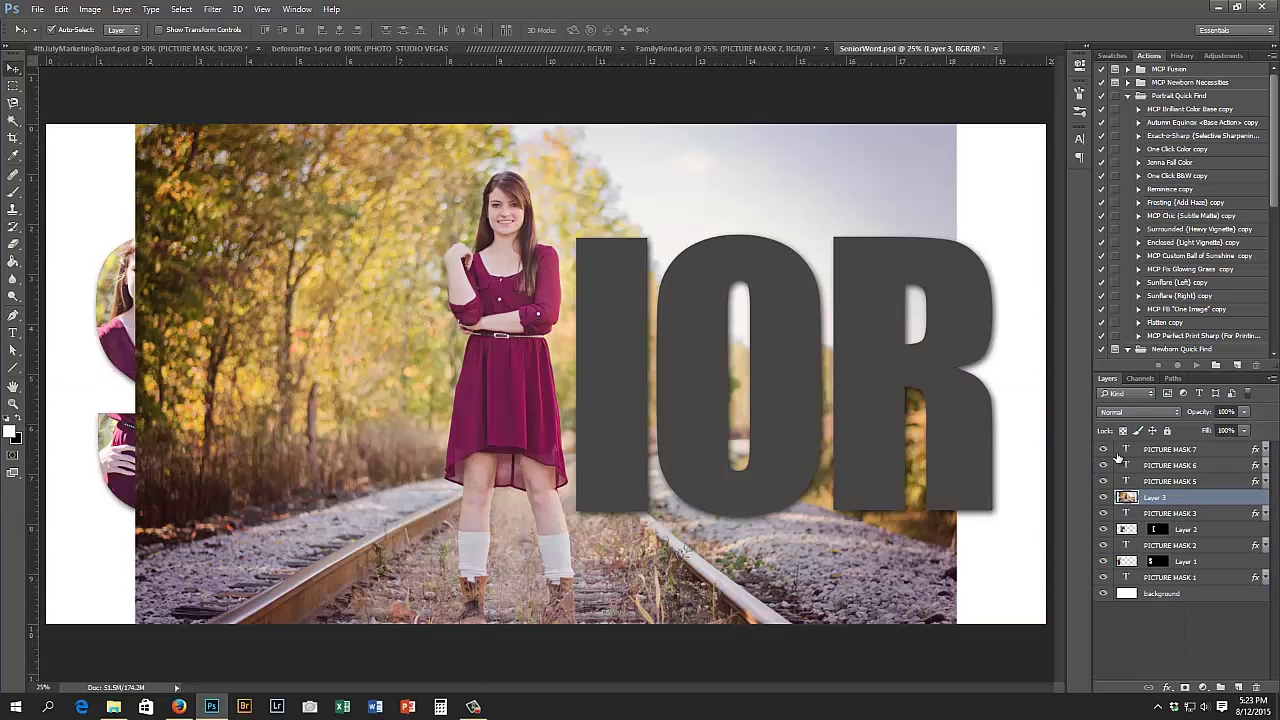
{"action": "left_click", "coordinate": [1126, 514], "text": "ctrl"}
{"action": "left_click", "coordinate": [1185, 688]}
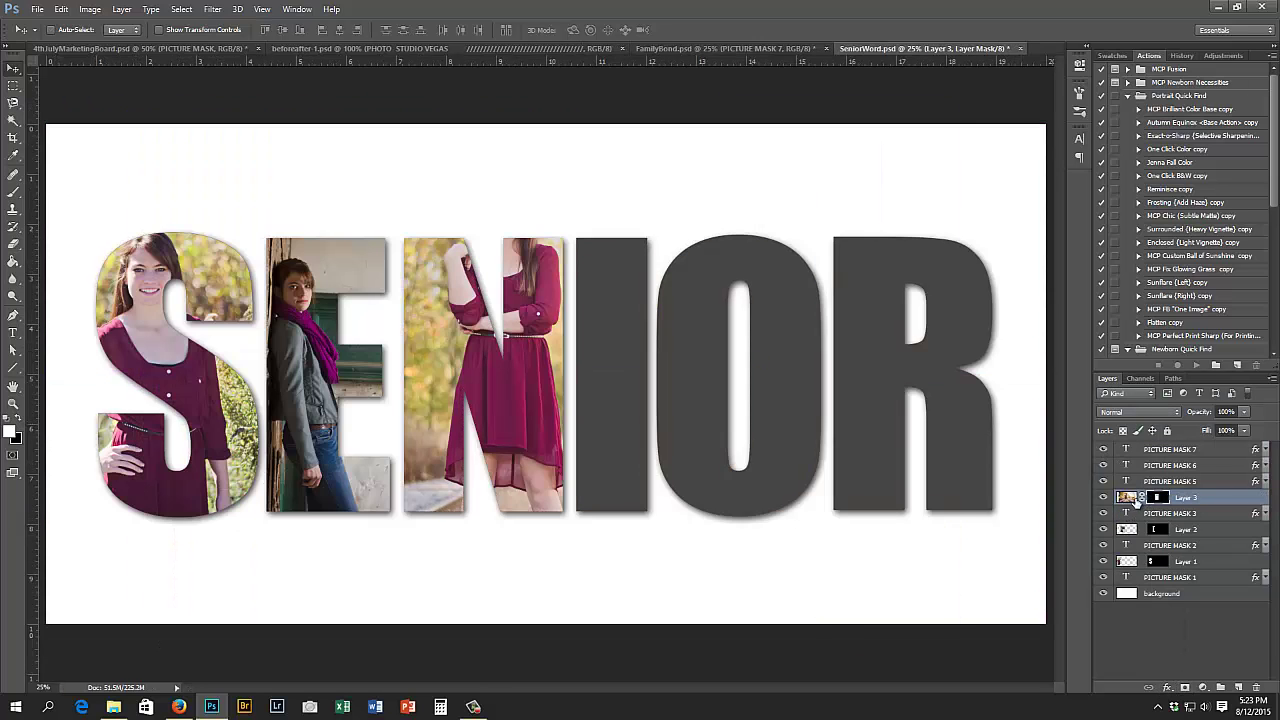
{"action": "left_click", "coordinate": [1141, 497]}
{"action": "left_click", "coordinate": [1127, 497]}
- Scale the railroad photo to about half size and move the girl into the N
{"action": "key", "text": "ctrl+t"}
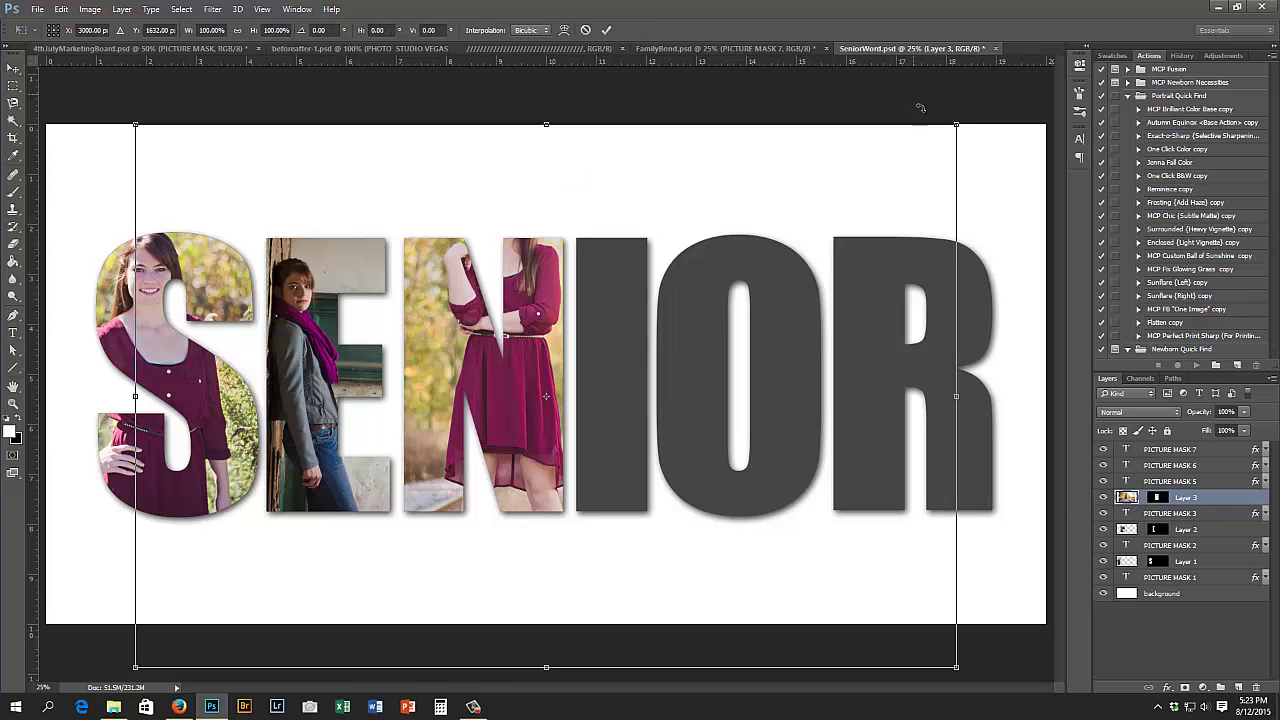
{"action": "left_click_drag", "start_coordinate": [958, 123], "coordinate": [790, 235]}
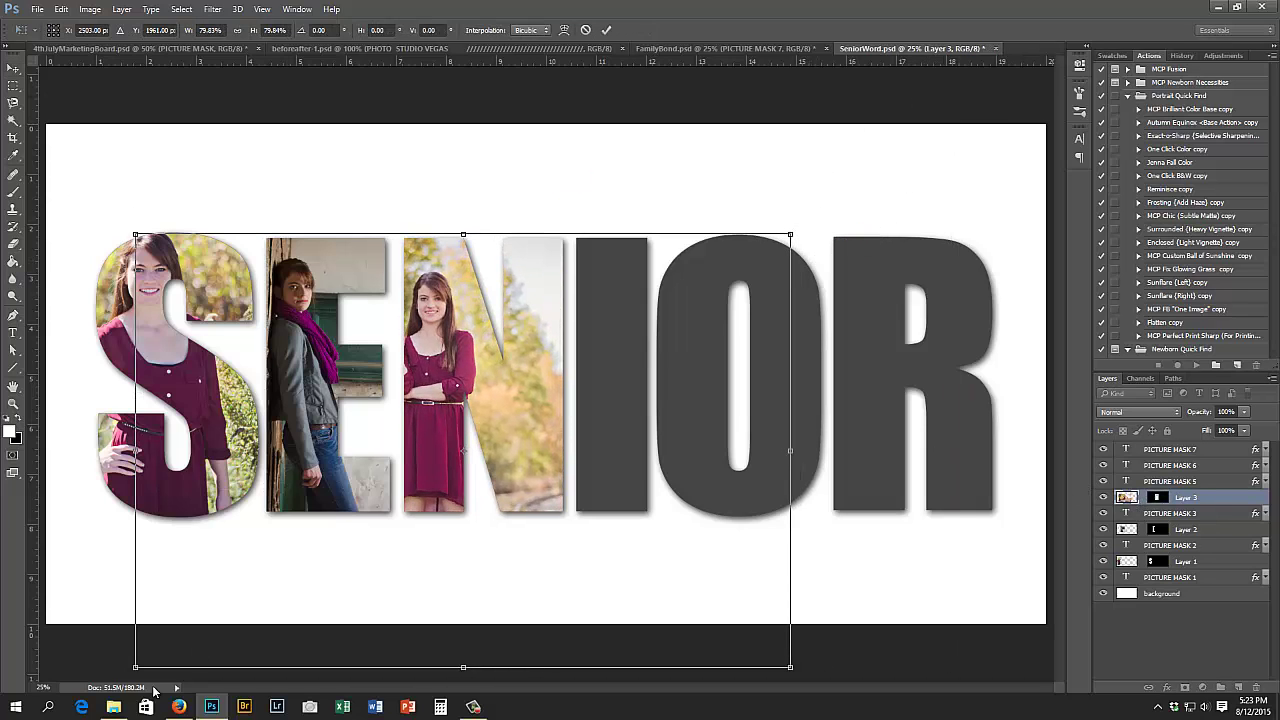
{"action": "left_click_drag", "start_coordinate": [135, 667], "coordinate": [369, 512]}
{"action": "left_click_drag", "start_coordinate": [592, 440], "coordinate": [464, 403]}
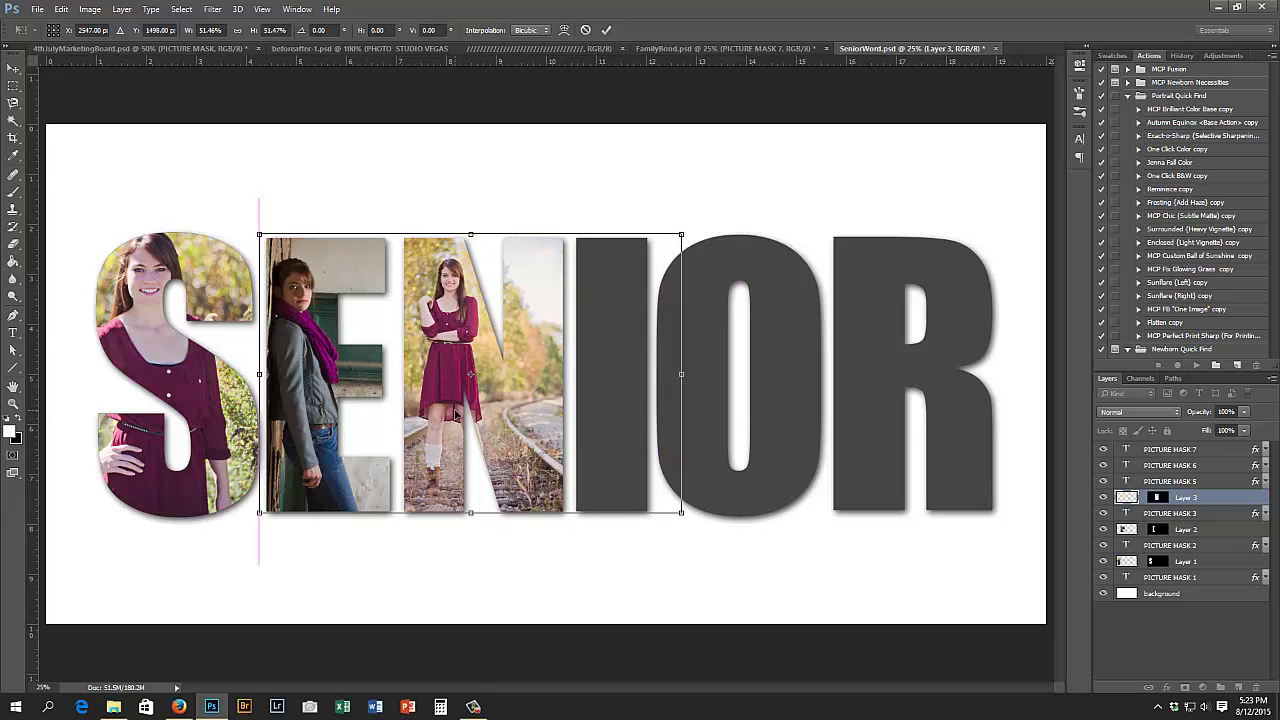
{"action": "key", "text": "Return"}
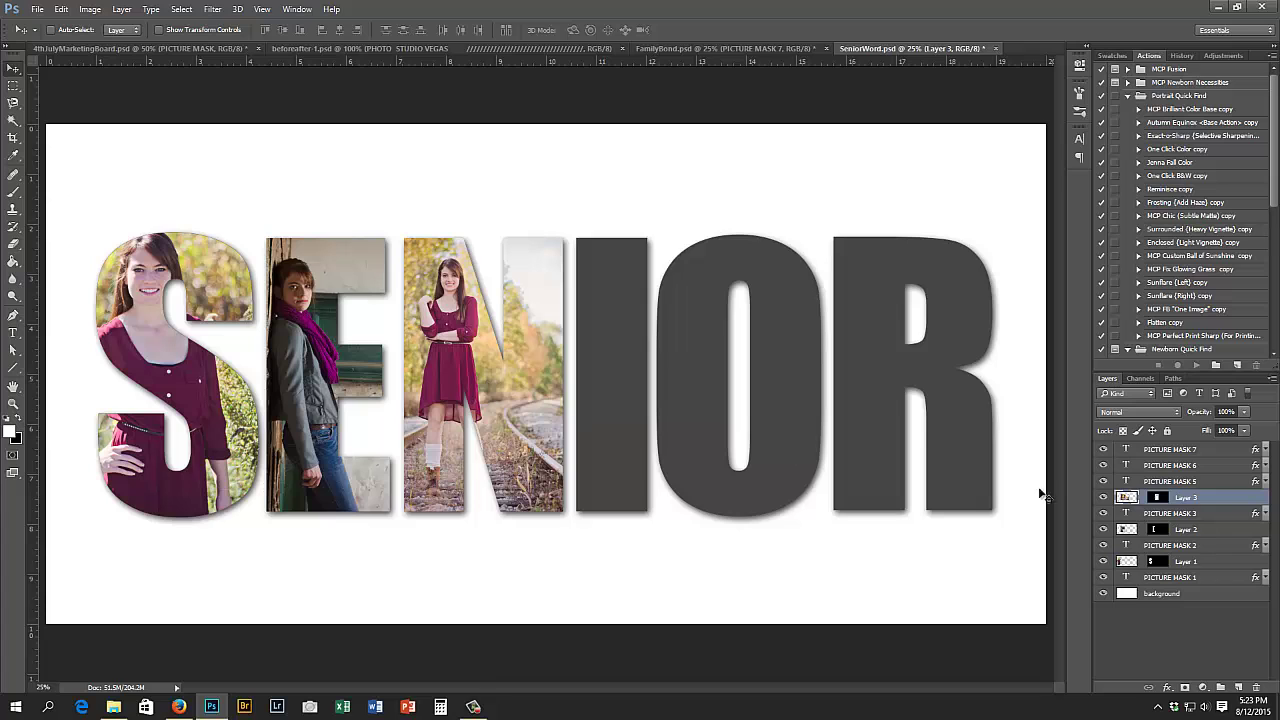
{"action": "key", "text": "ctrl+o"}
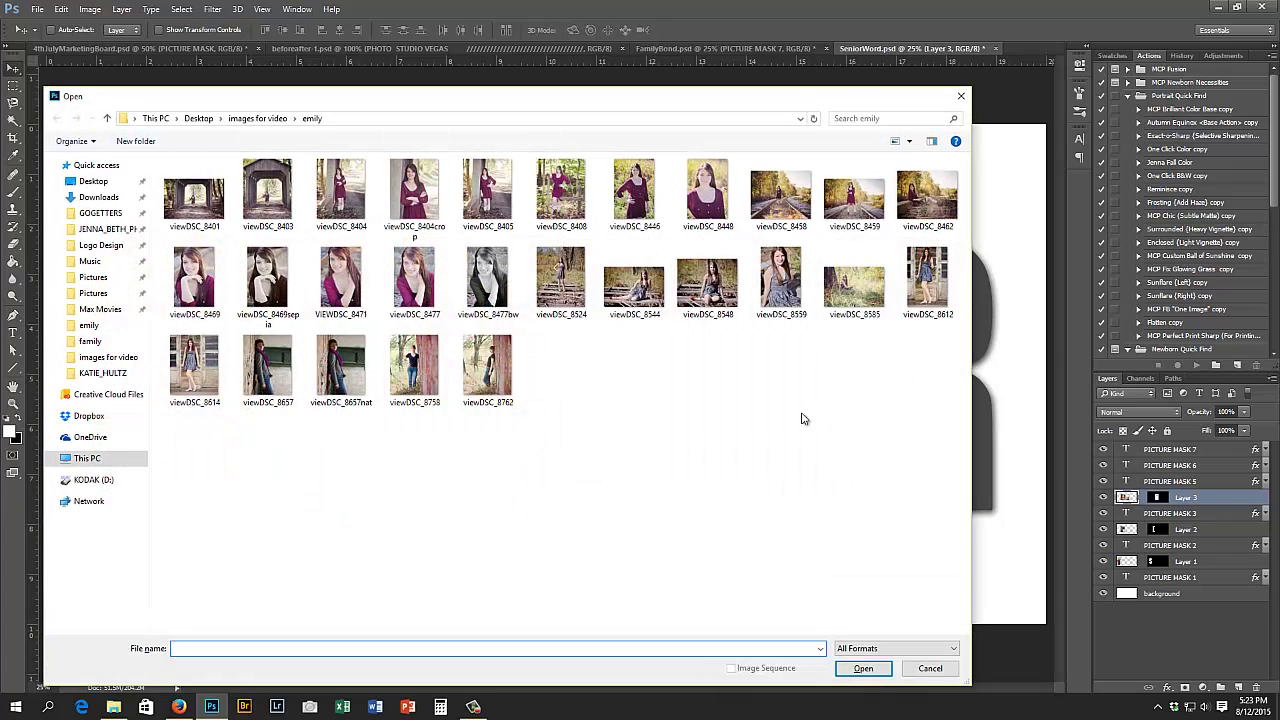
- Open the barn-wall photo viewDSC_8762 instead of the wrong one and drag it into SeniorWord
{"action": "double_click", "coordinate": [341, 280]}
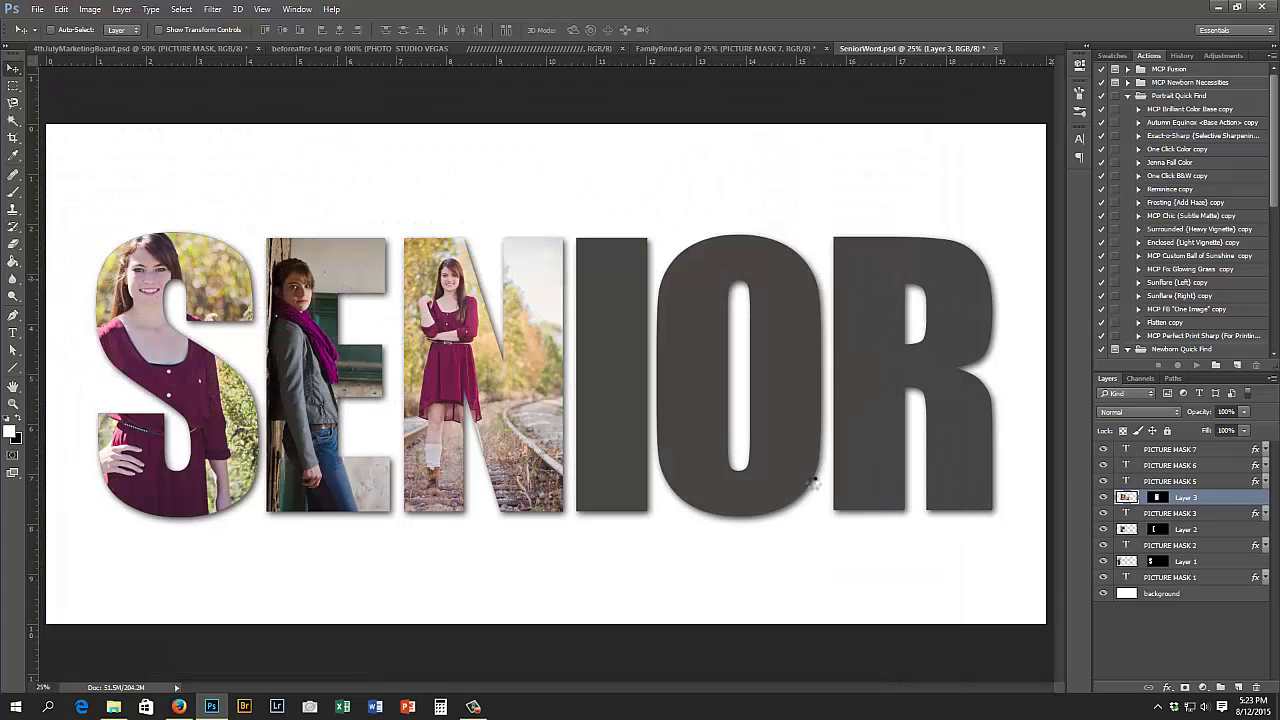
{"action": "key", "text": "ctrl+w"}
{"action": "key", "text": "ctrl+o"}
{"action": "double_click", "coordinate": [487, 370]}
{"action": "key", "text": "ctrl+shift+Tab"}
{"action": "left_click_drag", "start_coordinate": [797, 628], "coordinate": [1150, 478]}
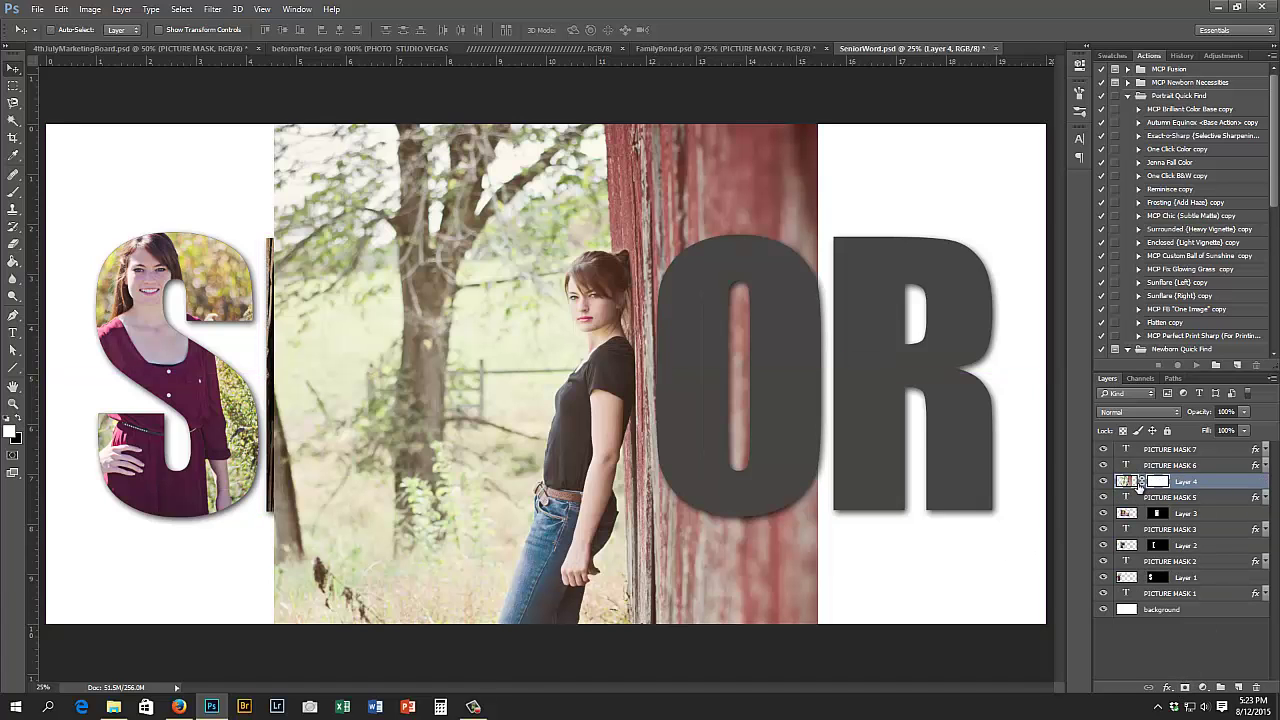
- Mask the barn photo to the letter I, shrink it to about 41% and center the girl
{"action": "left_click", "coordinate": [1126, 499], "text": "ctrl"}
{"action": "left_click", "coordinate": [1185, 687]}
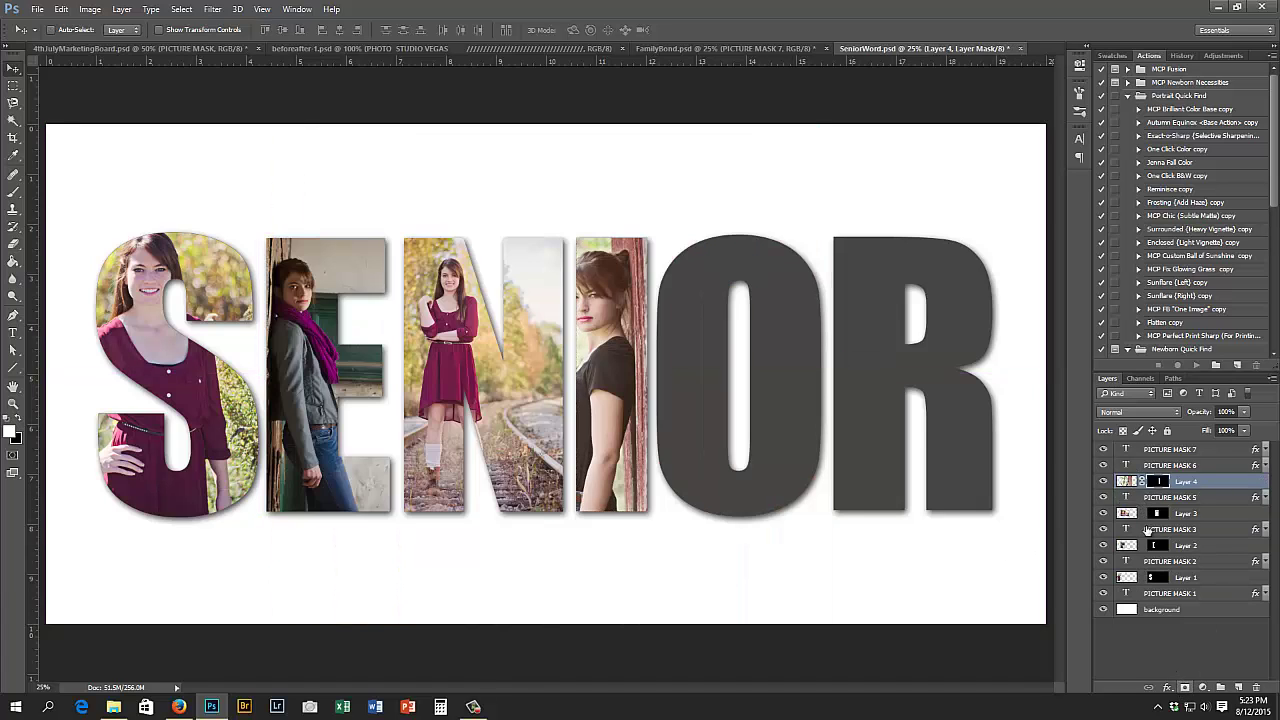
{"action": "left_click", "coordinate": [1124, 482]}
{"action": "key", "text": "ctrl+t"}
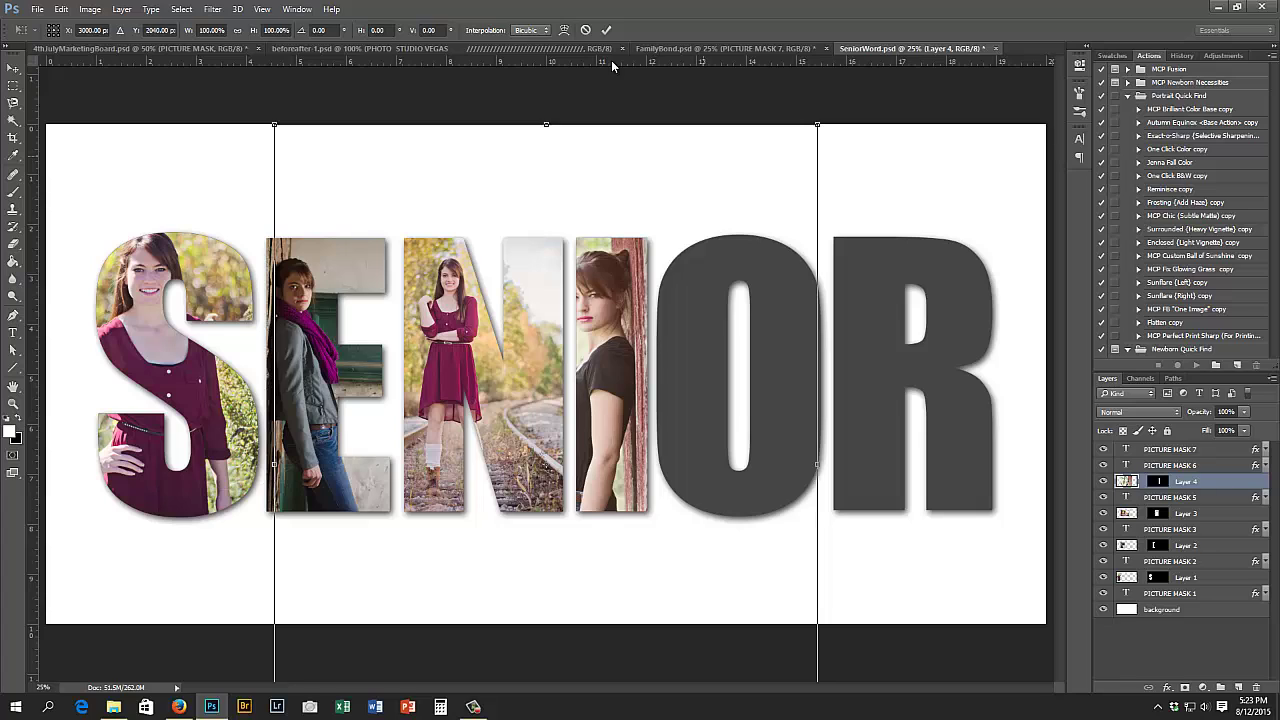
{"action": "left_click_drag", "start_coordinate": [817, 124], "coordinate": [777, 229]}
{"action": "left_click_drag", "start_coordinate": [635, 366], "coordinate": [572, 366]}
{"action": "key", "text": "Left"}
{"action": "key", "text": "Left"}
{"action": "key", "text": "Left"}
{"action": "key", "text": "Left"}
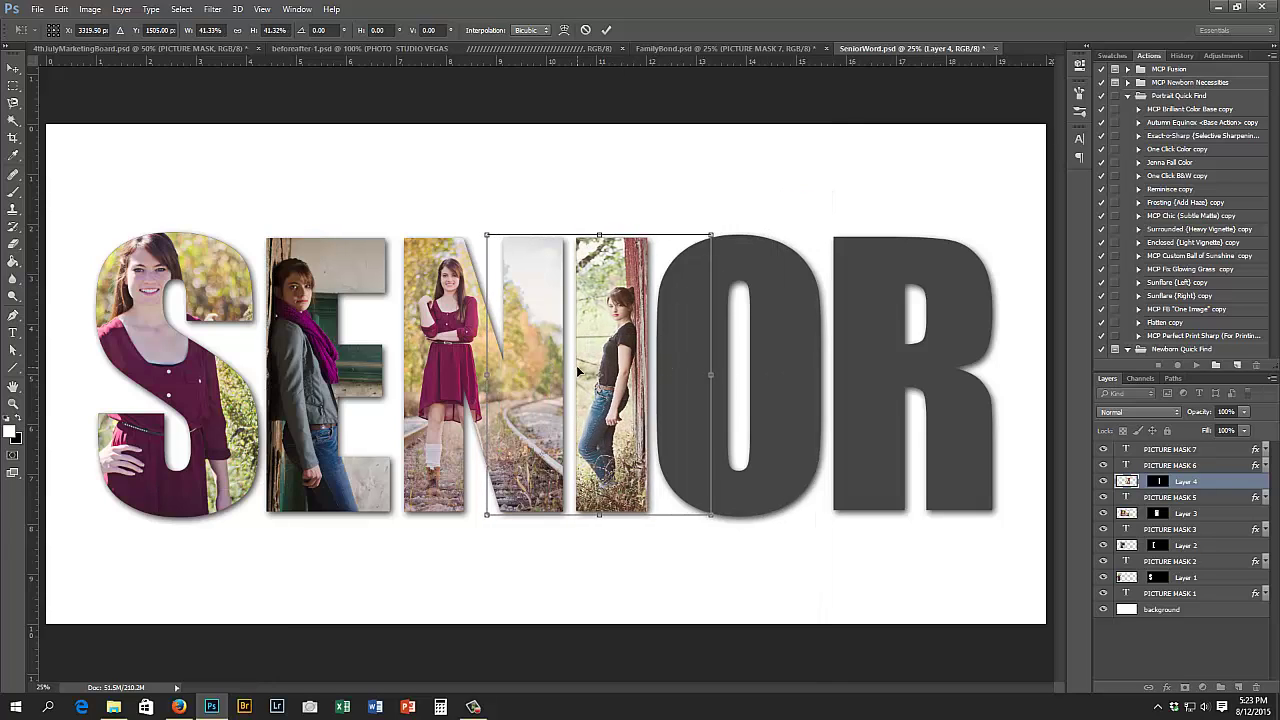
{"action": "key", "text": "Right"}
{"action": "key", "text": "Right"}
{"action": "key", "text": "Right"}
{"action": "key", "text": "Right"}
{"action": "key", "text": "Right"}
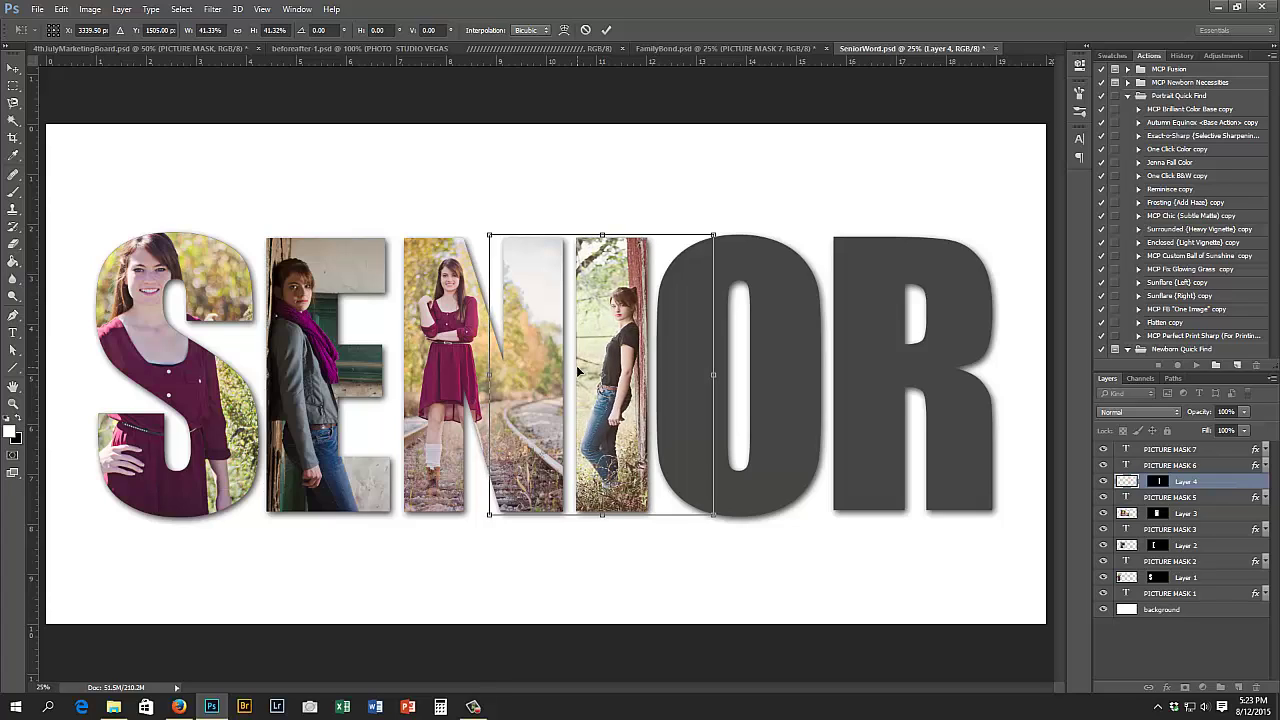
{"action": "key", "text": "Return"}
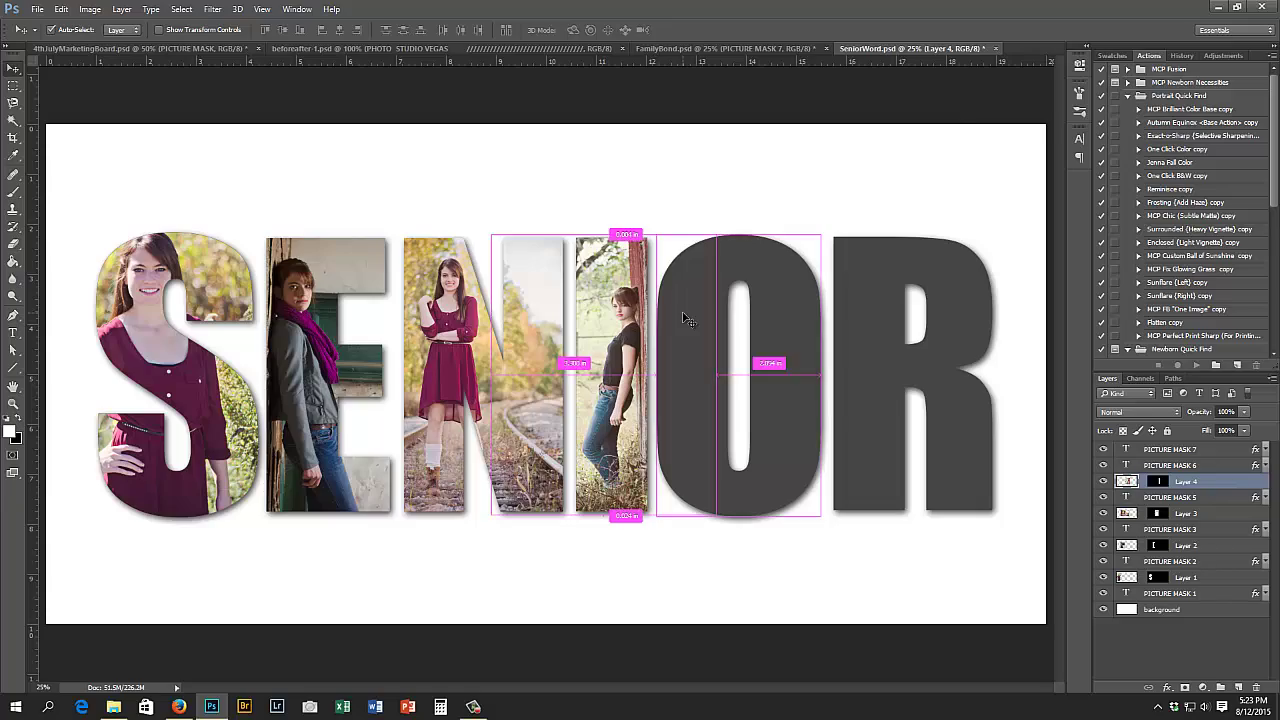
- Open the photo of the girl sitting in grass and copy it
{"action": "key", "text": "ctrl+o"}
{"action": "double_click", "coordinate": [843, 289]}
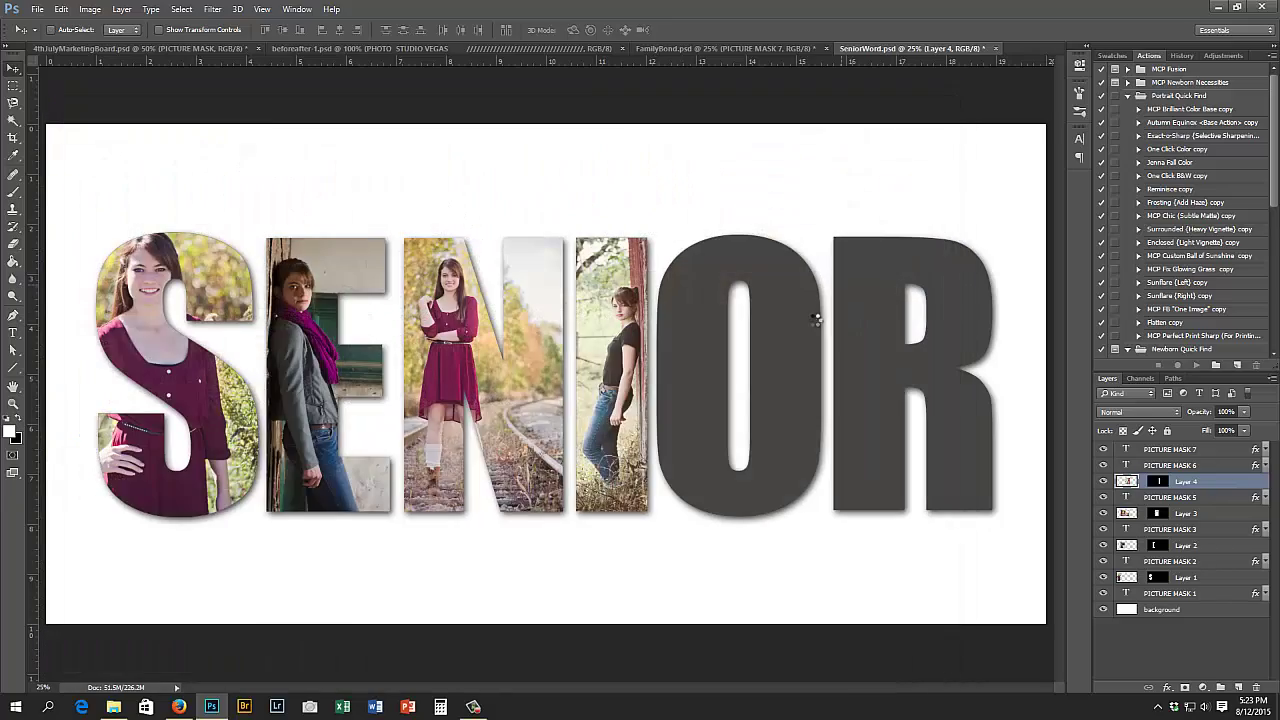
{"action": "key", "text": "ctrl+w"}
- Paste the grass photo above PICTURE MASK 6 and mask it to the O
{"action": "left_click", "coordinate": [1170, 465]}
{"action": "left_click", "coordinate": [1127, 465], "text": "ctrl"}
{"action": "key", "text": "ctrl+v"}
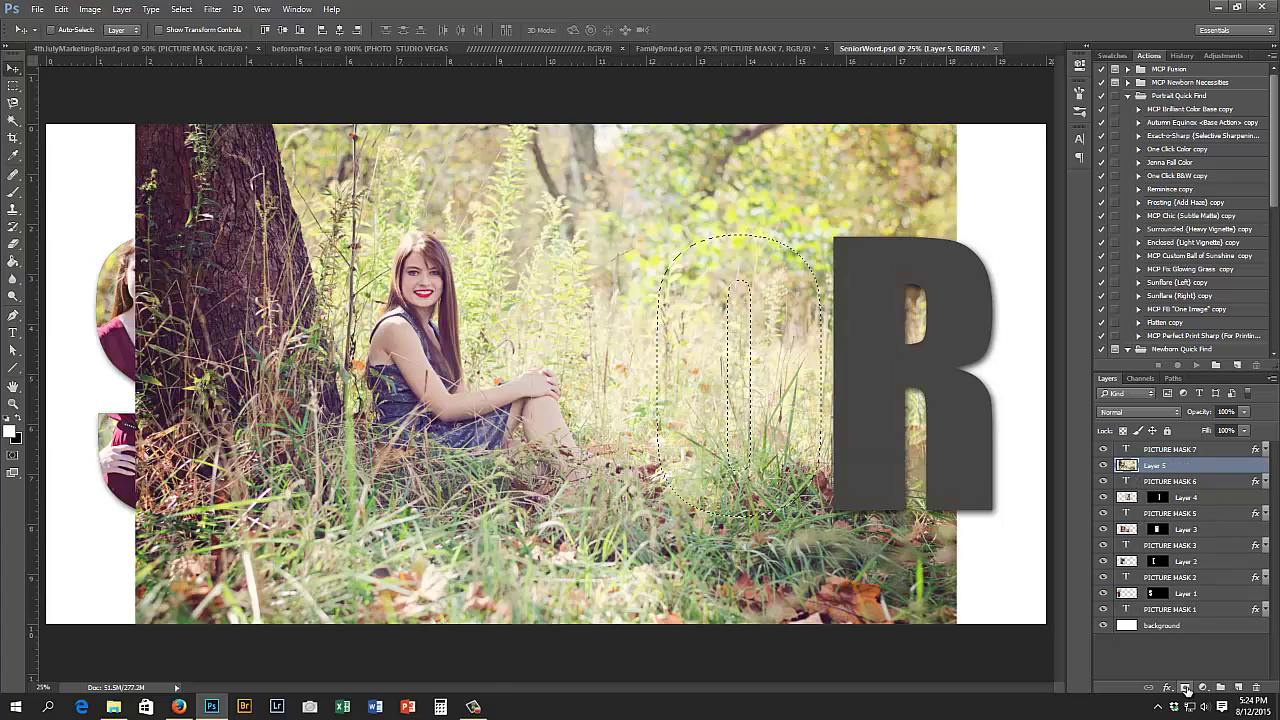
{"action": "left_click", "coordinate": [1185, 687]}
- Scale the grass photo to about 53% and position it within the O
{"action": "left_click", "coordinate": [1127, 466]}
{"action": "key", "text": "ctrl+t"}
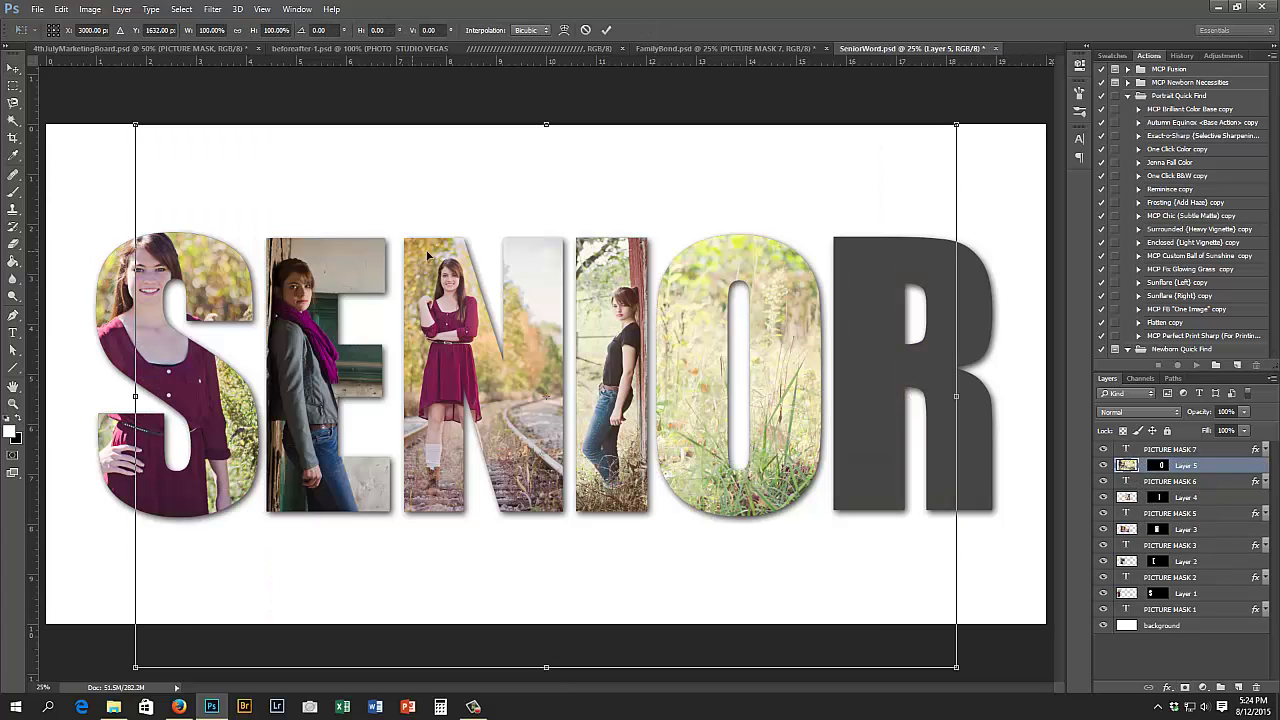
{"action": "left_click_drag", "start_coordinate": [200, 163], "coordinate": [410, 213]}
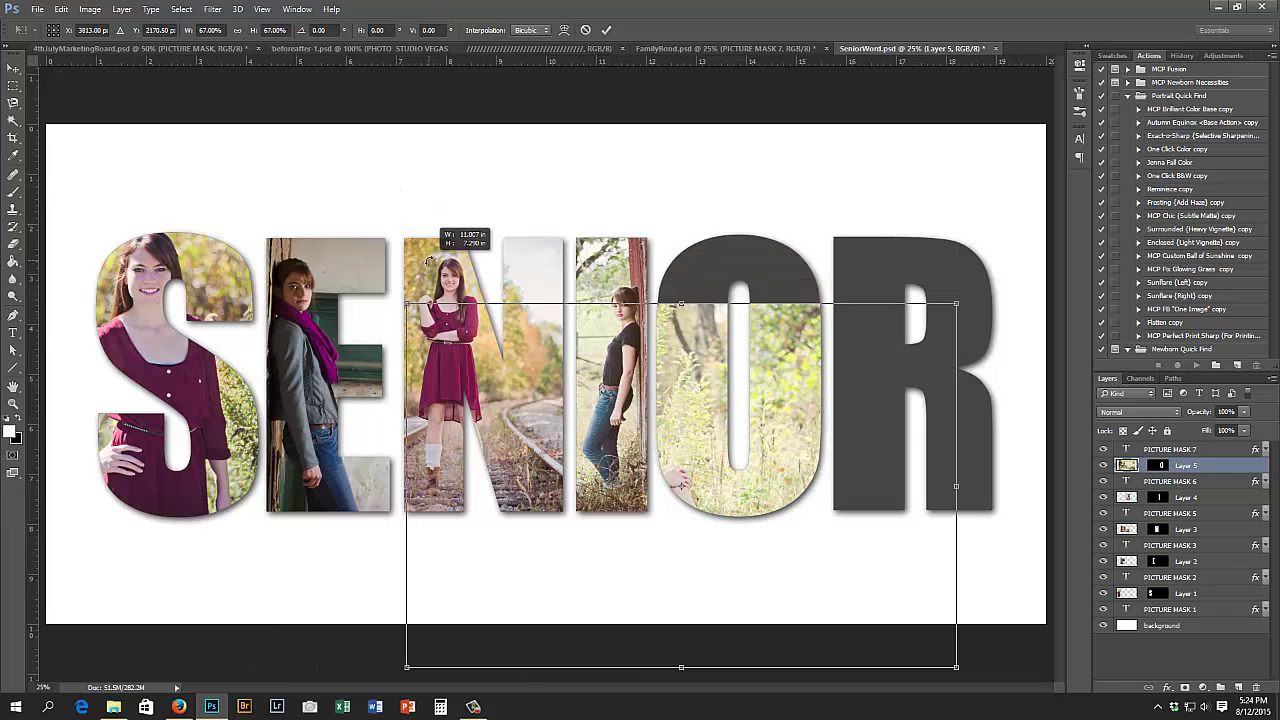
{"action": "left_click_drag", "start_coordinate": [632, 358], "coordinate": [632, 379]}
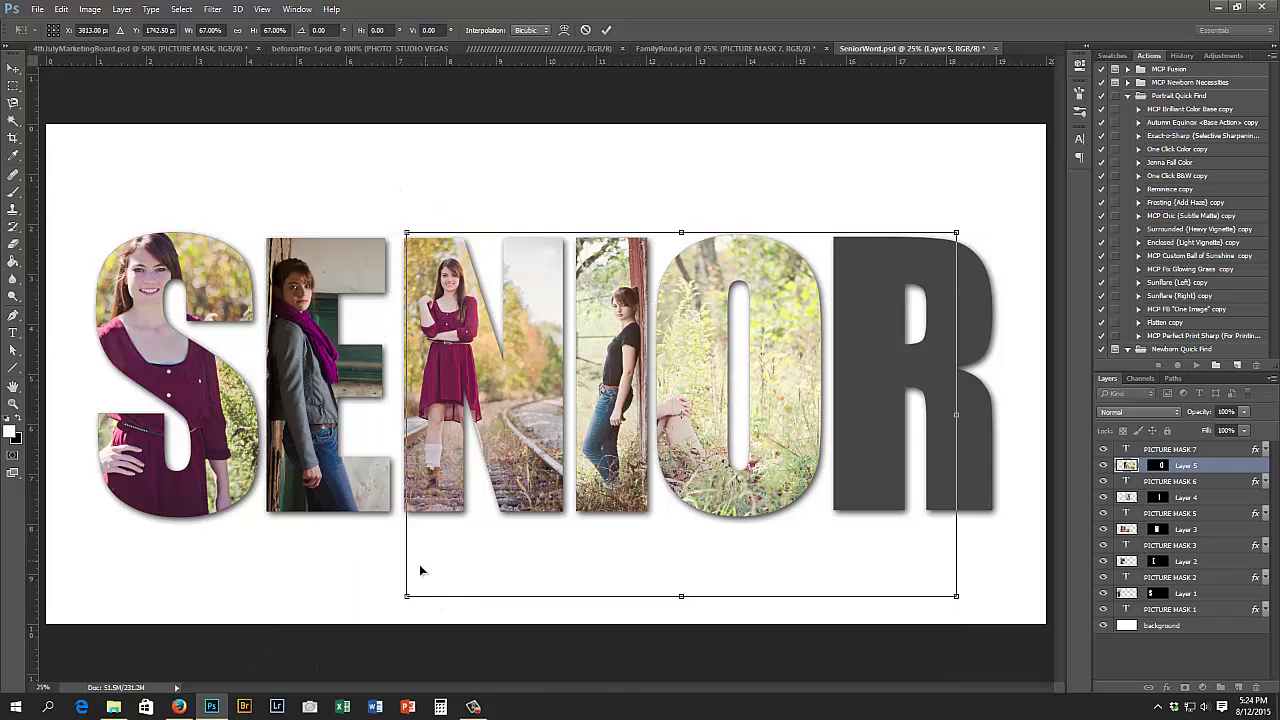
{"action": "left_click_drag", "start_coordinate": [459, 557], "coordinate": [516, 498]}
{"action": "left_click_drag", "start_coordinate": [966, 523], "coordinate": [971, 526]}
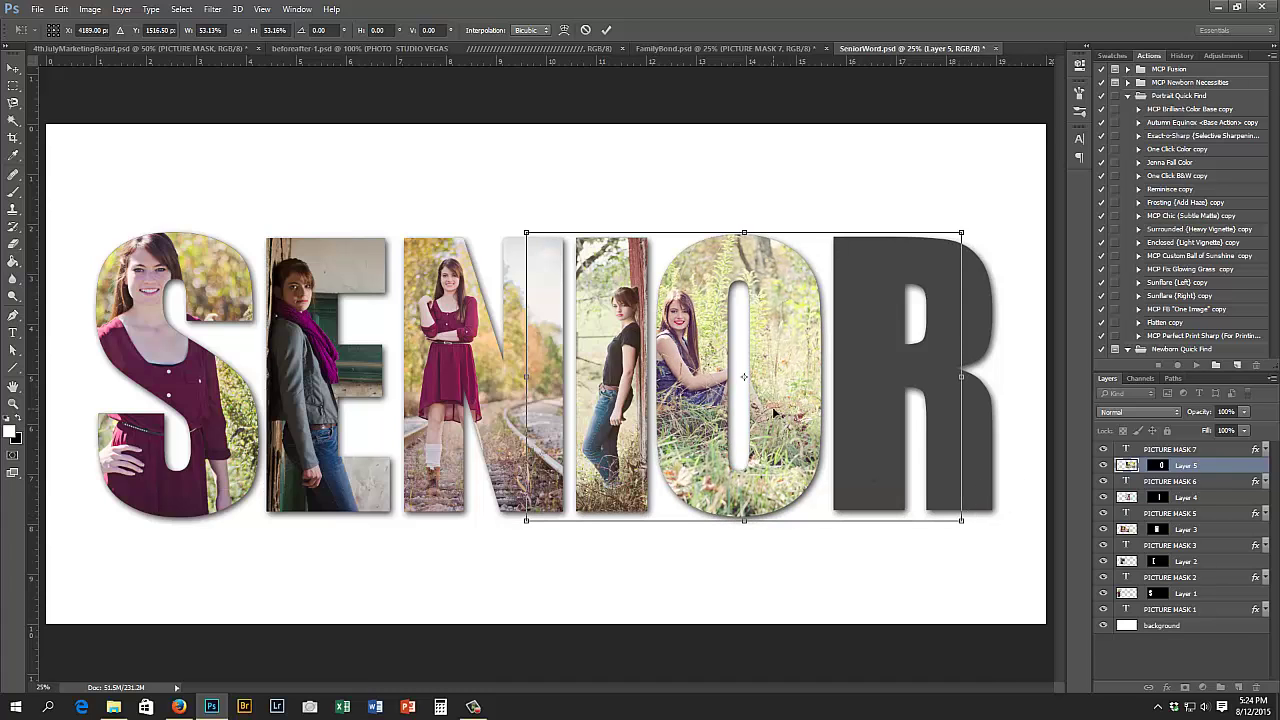
{"action": "left_click_drag", "start_coordinate": [771, 410], "coordinate": [790, 410]}
{"action": "key", "text": "Return"}
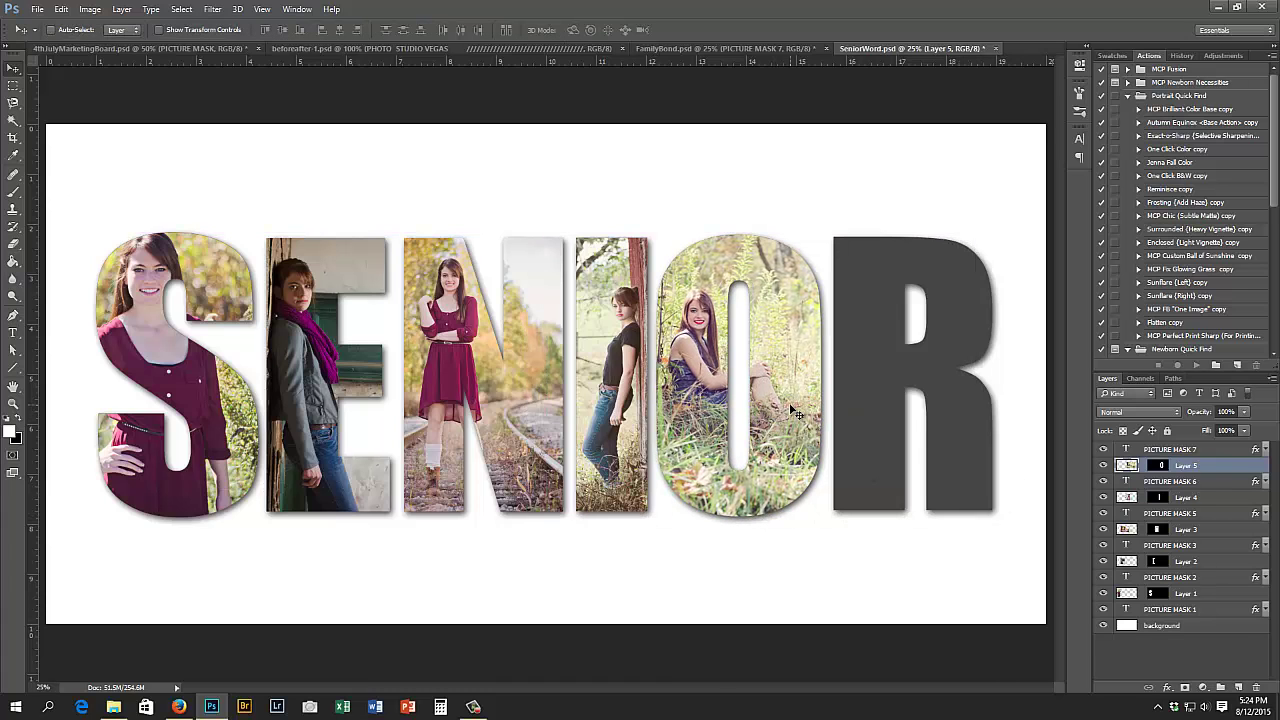
{"action": "key", "text": "ctrl+o"}
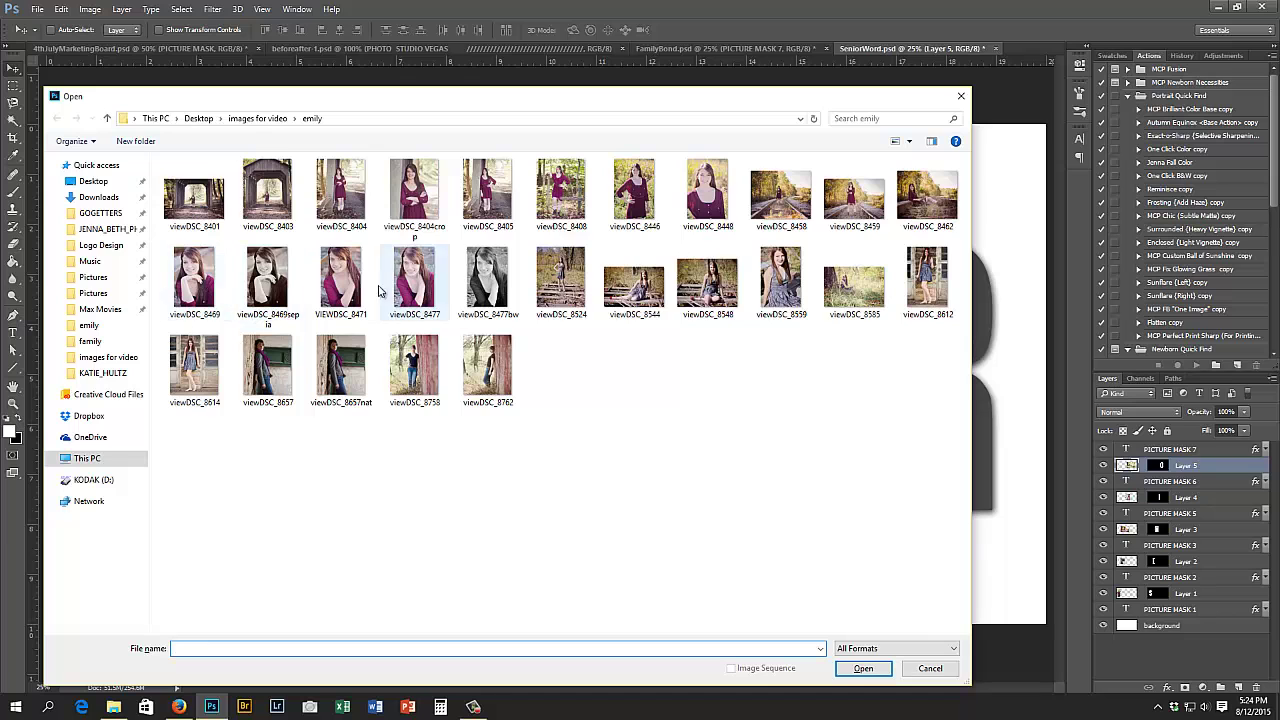
- Copy the covered-bridge photo viewDSC_8403 and paste it into SeniorWord
{"action": "double_click", "coordinate": [268, 190]}
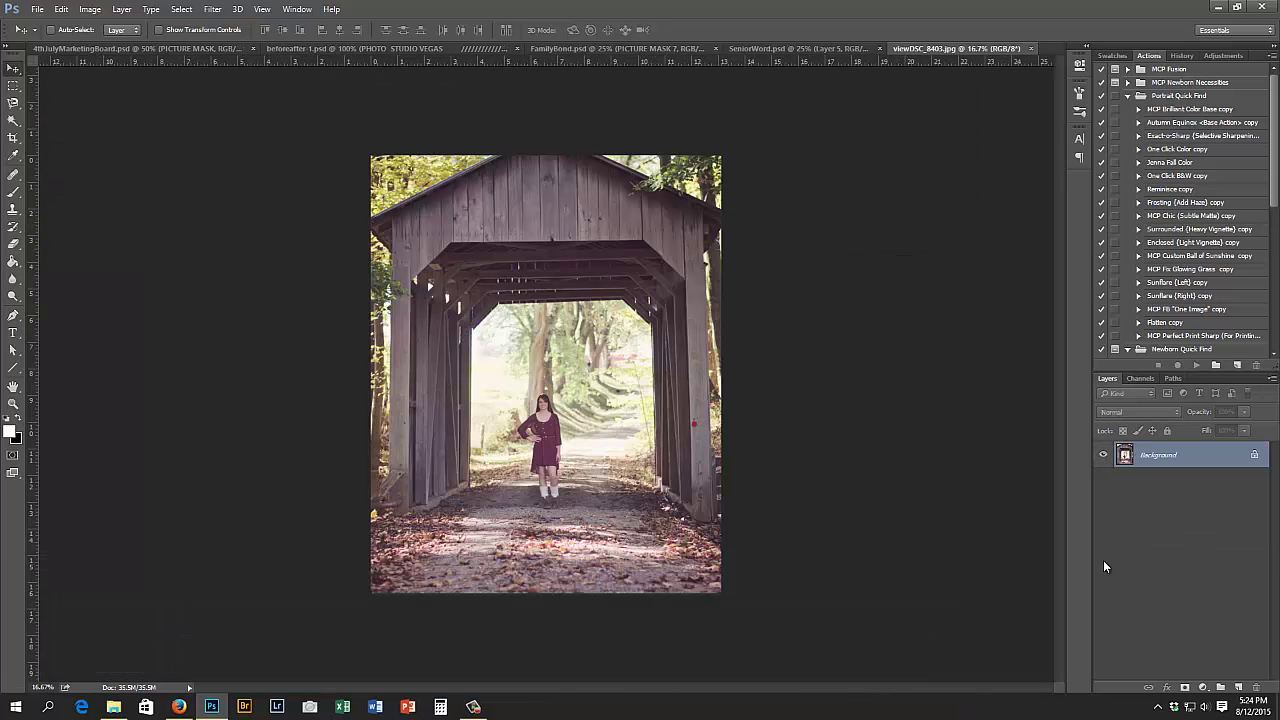
{"action": "key", "text": "ctrl+a"}
{"action": "key", "text": "ctrl+c"}
{"action": "key", "text": "ctrl+w"}
{"action": "key", "text": "ctrl+v"}
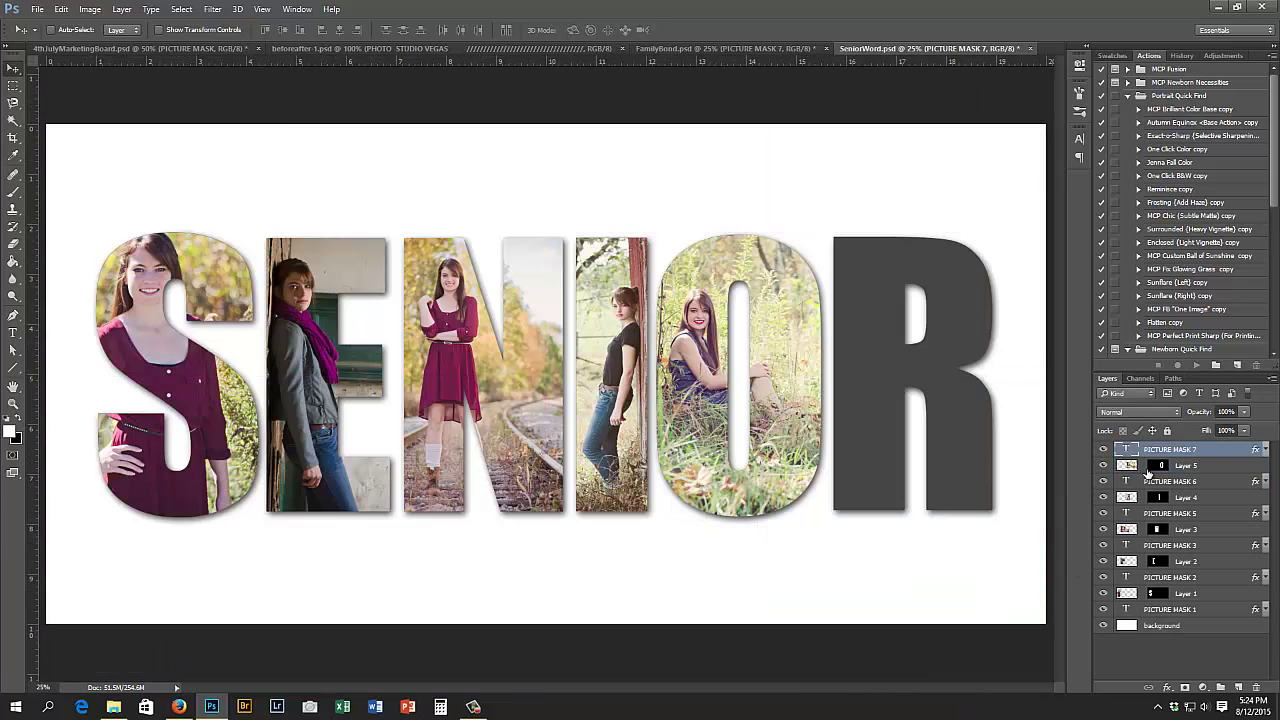
- Mask the bridge photo to the R, shrink it to about 46% and place it inside
{"action": "left_click", "coordinate": [1127, 465], "text": "ctrl"}
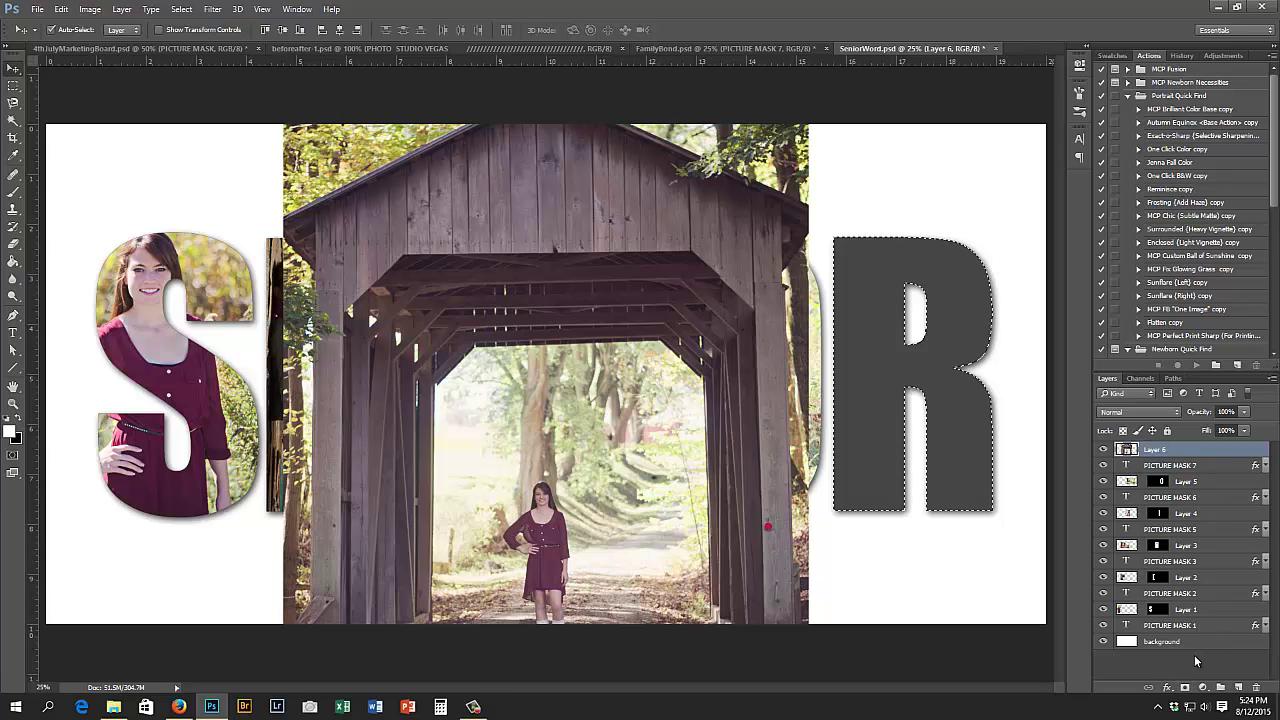
{"action": "left_click", "coordinate": [1186, 689]}
{"action": "left_click", "coordinate": [1136, 450]}
{"action": "key", "text": "ctrl+t"}
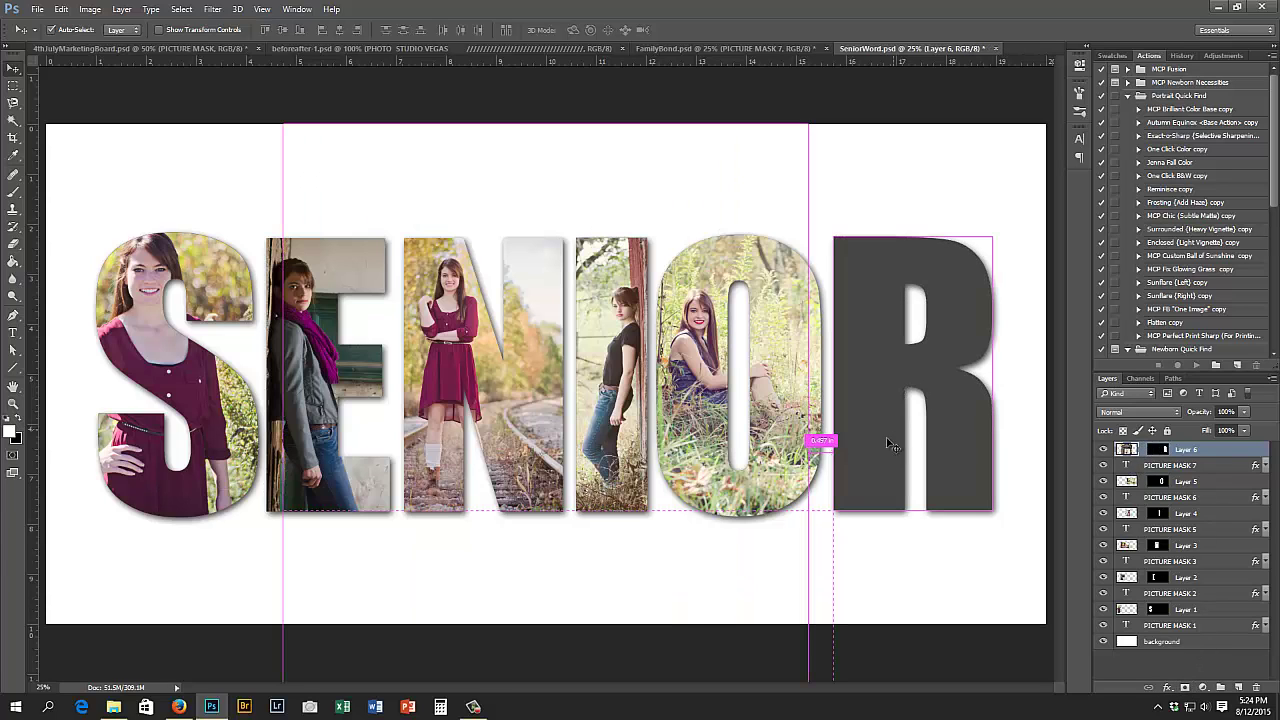
{"action": "key", "text": "Return"}
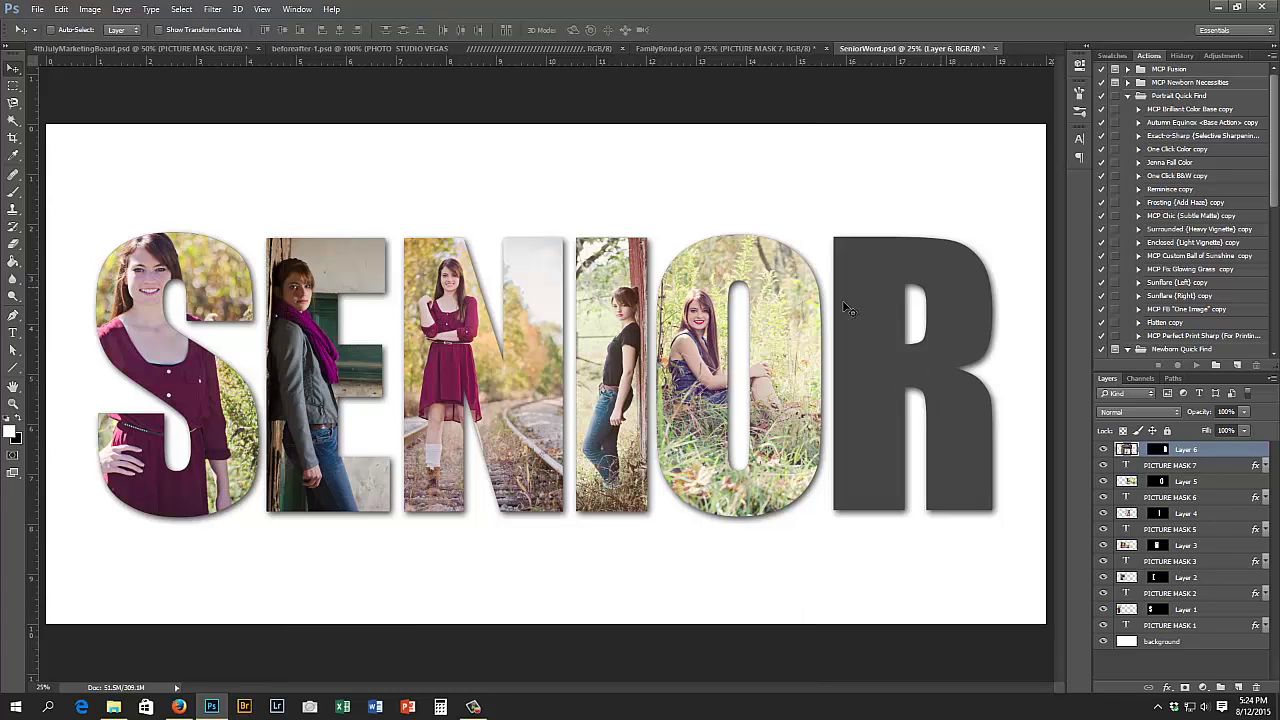
{"action": "key", "text": "ctrl+t"}
{"action": "left_click_drag", "start_coordinate": [380, 293], "coordinate": [643, 293]}
{"action": "left_click_drag", "start_coordinate": [546, 124], "coordinate": [777, 236]}
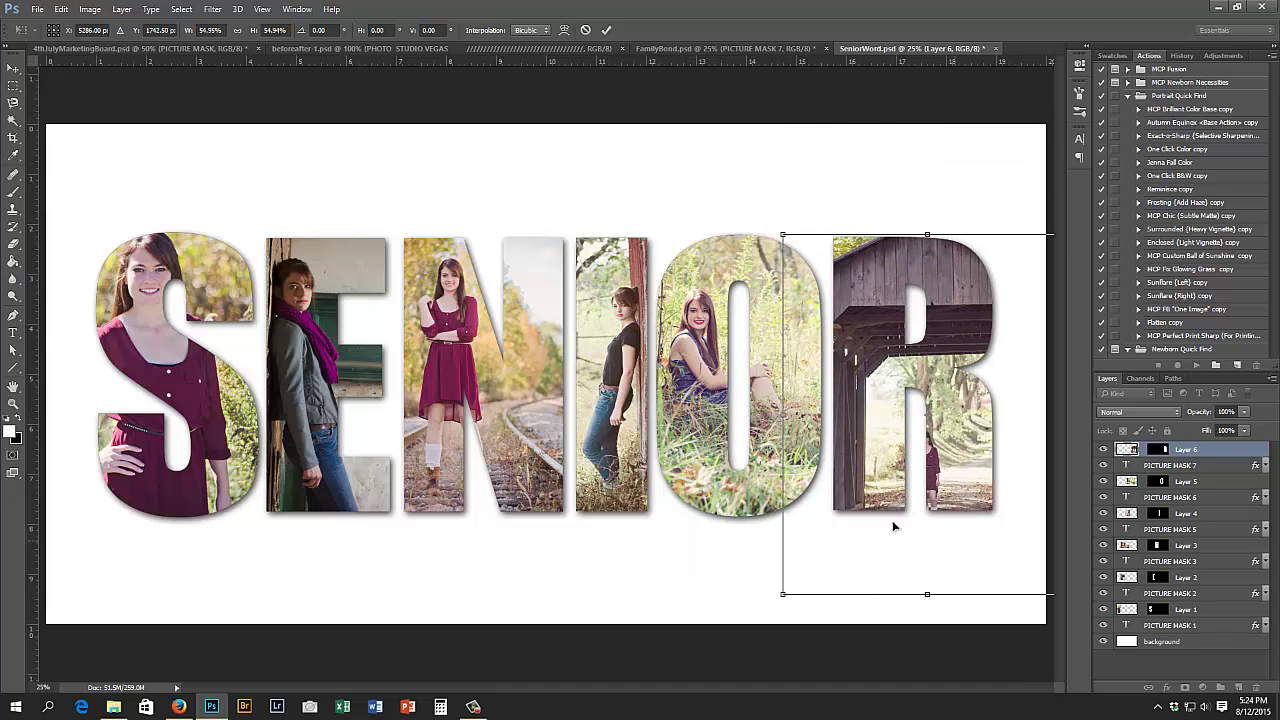
{"action": "left_click_drag", "start_coordinate": [785, 597], "coordinate": [829, 534]}
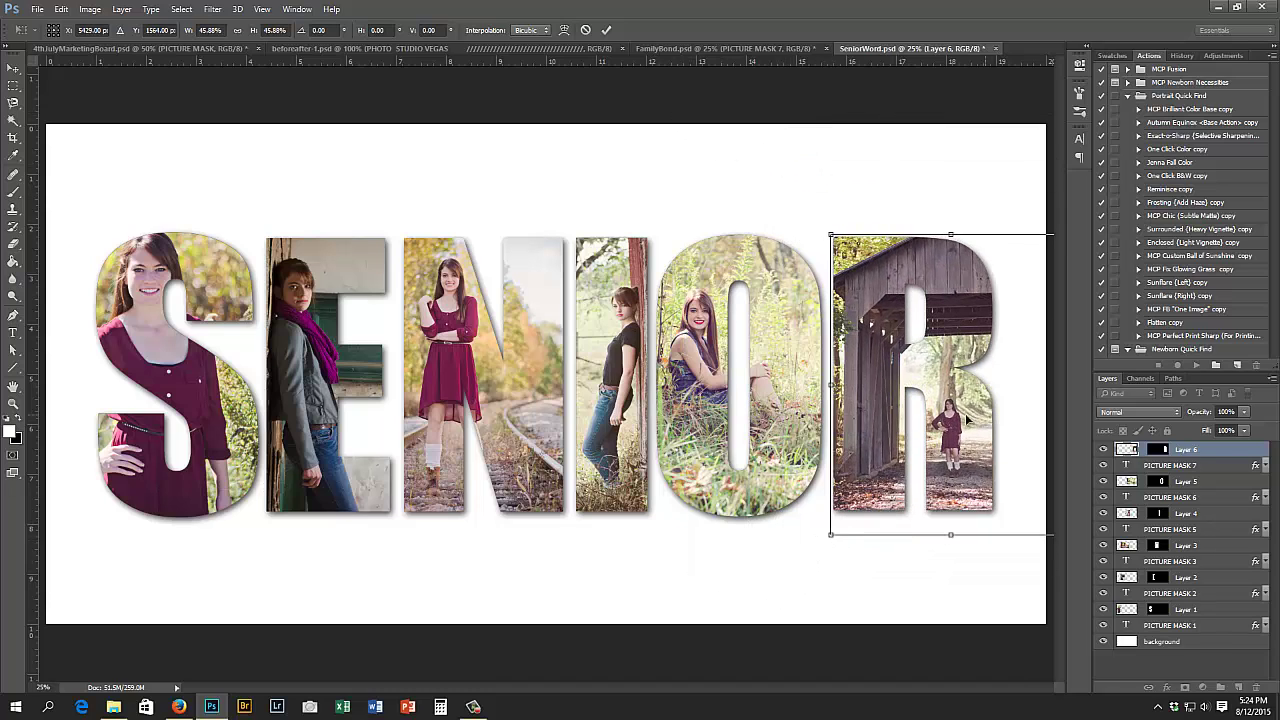
{"action": "left_click_drag", "start_coordinate": [960, 425], "coordinate": [894, 423]}
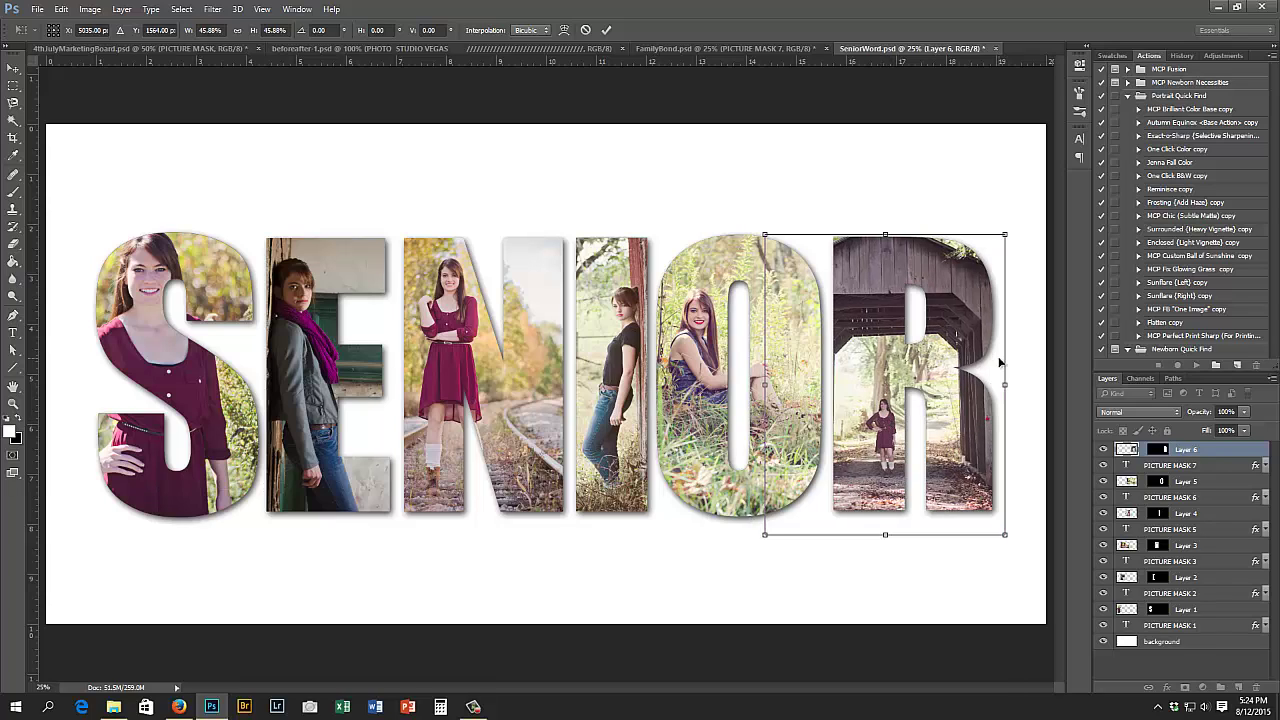
{"action": "key", "text": "Return"}
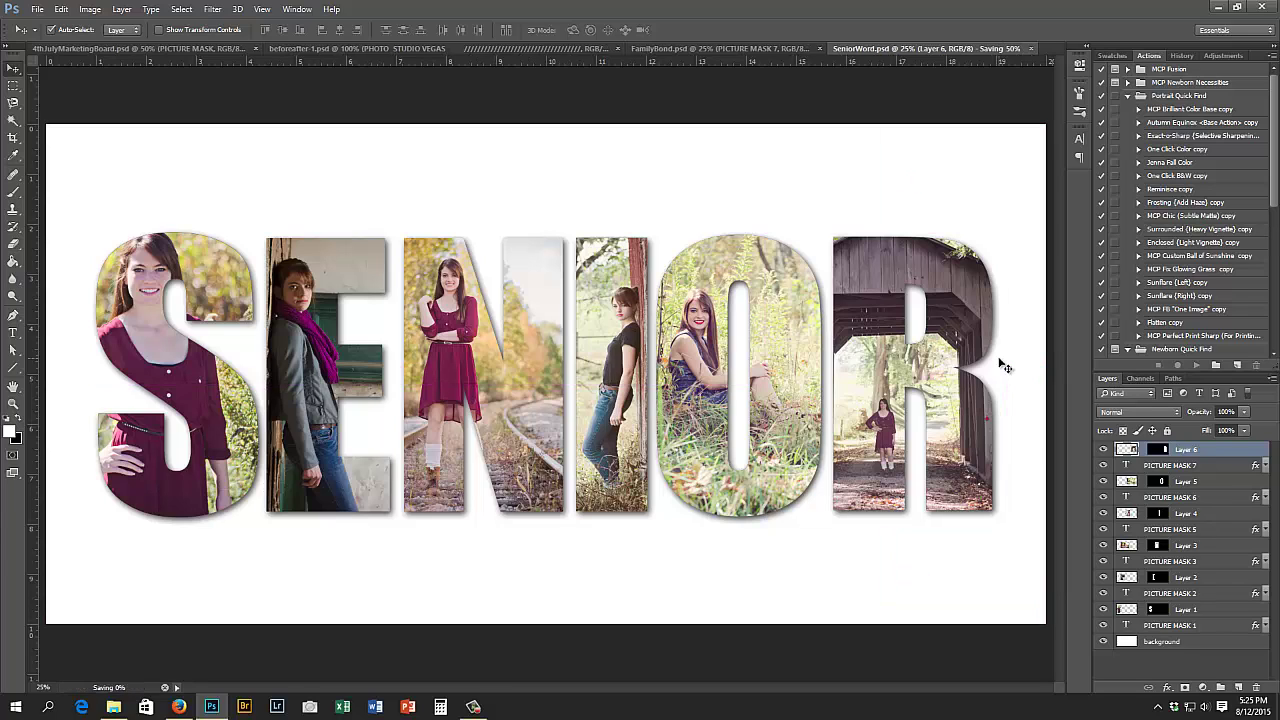
- Switch to FamilyBond.psd, then open, select all and close the family photo viewDSC_0236
{"action": "key", "text": "ctrl+Tab"}
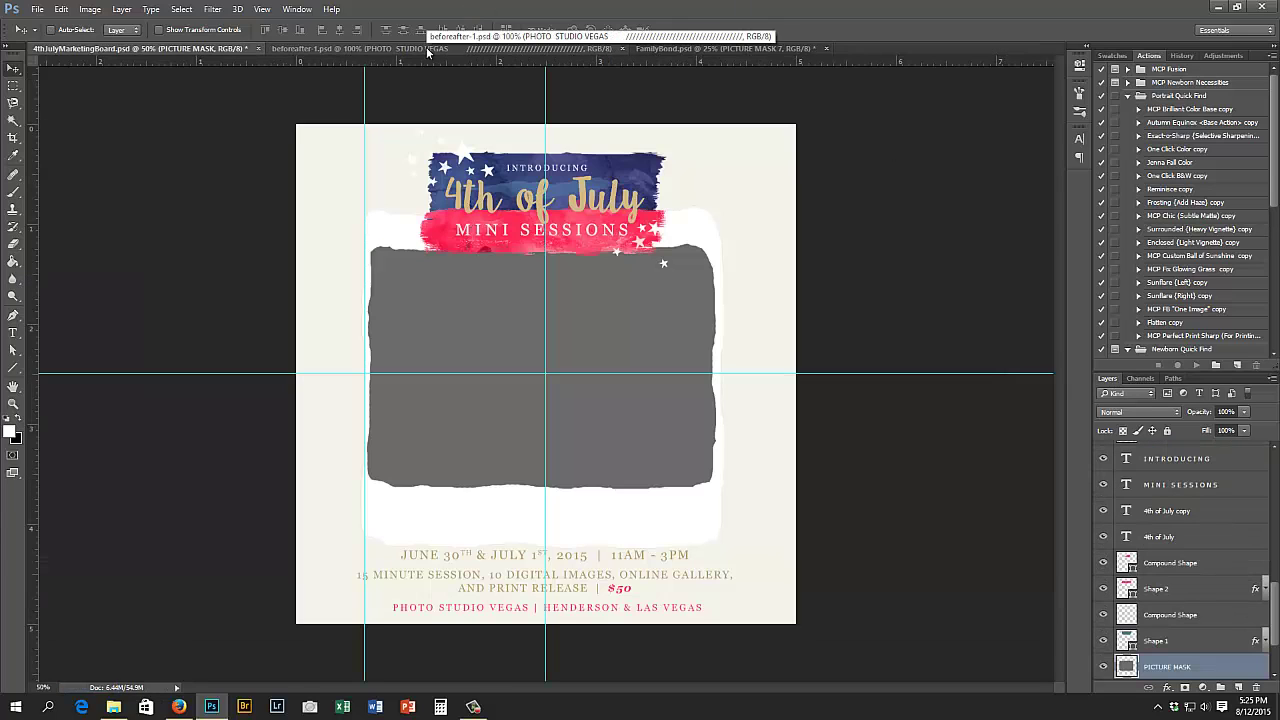
{"action": "left_click", "coordinate": [726, 49]}
{"action": "key", "text": "ctrl+o"}
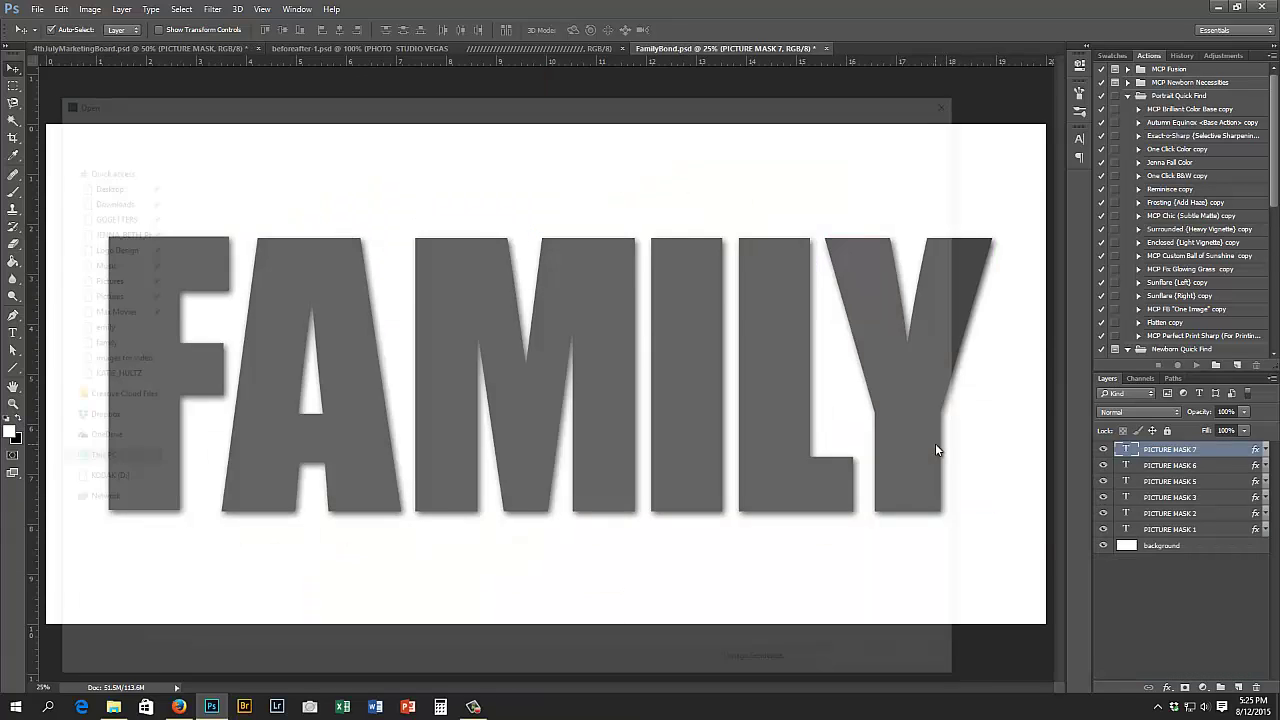
{"action": "left_click", "coordinate": [275, 118]}
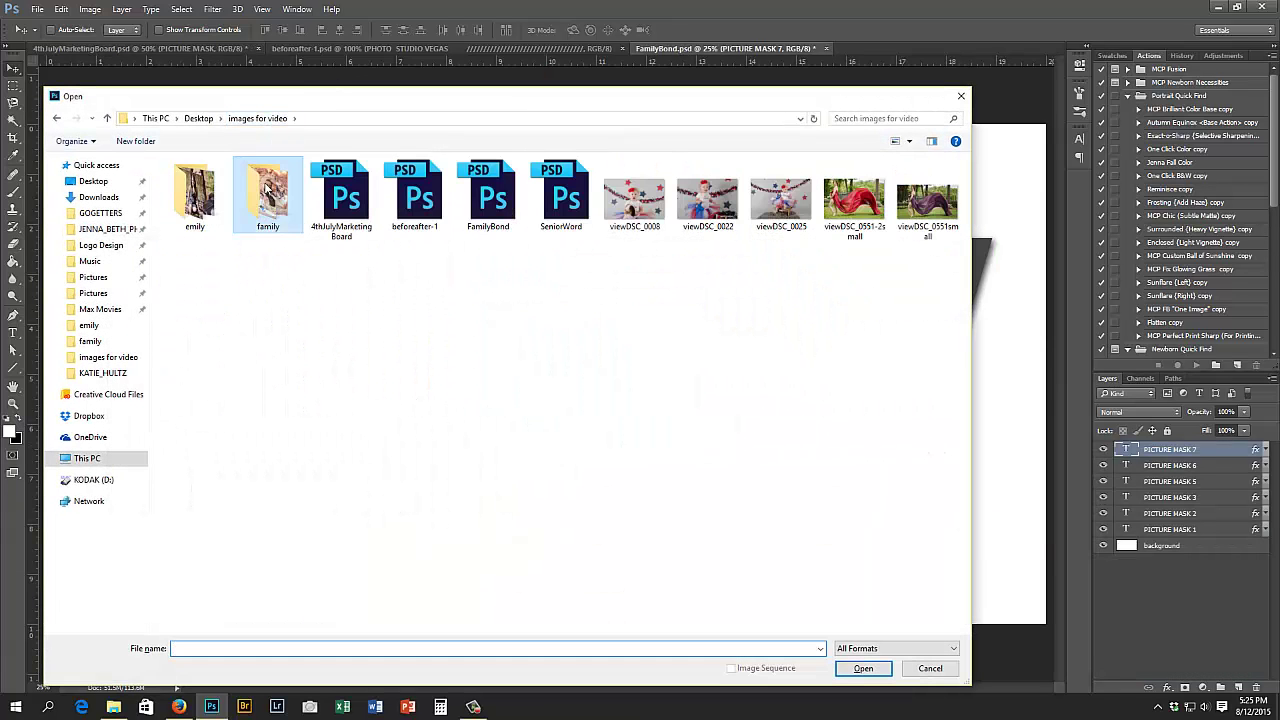
{"action": "double_click", "coordinate": [268, 178]}
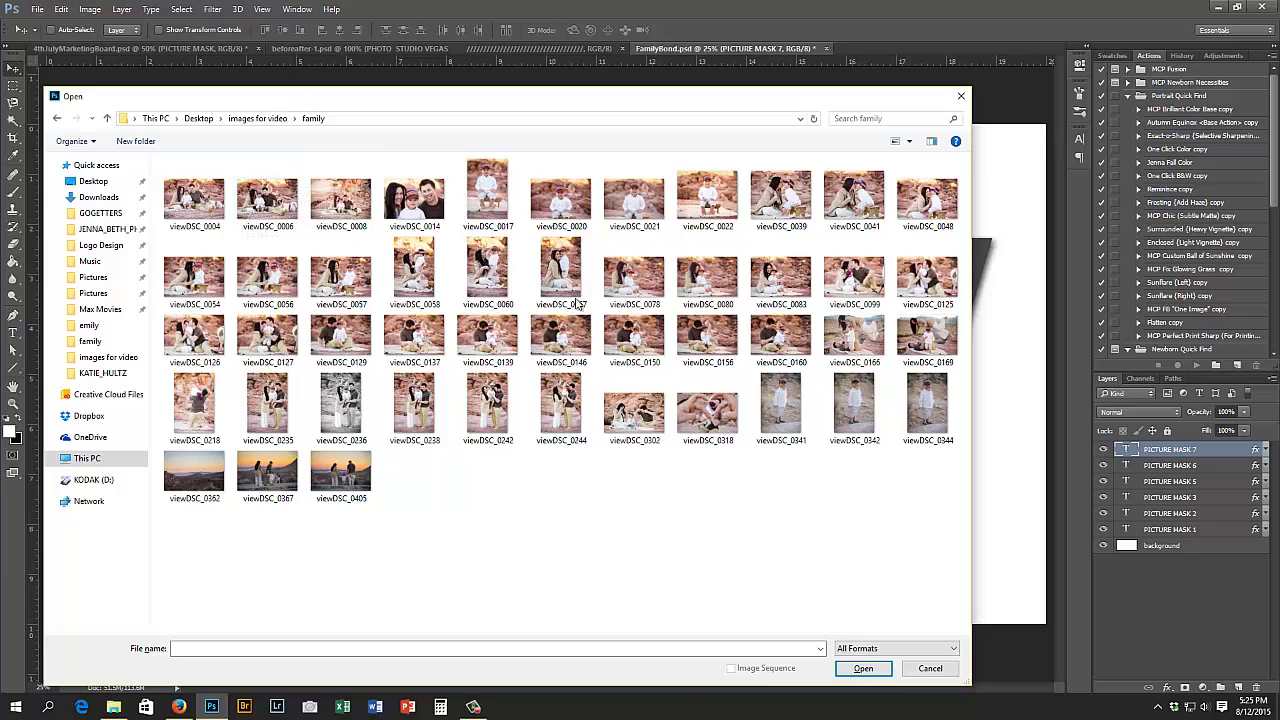
{"action": "left_click_drag", "start_coordinate": [277, 103], "coordinate": [305, 103]}
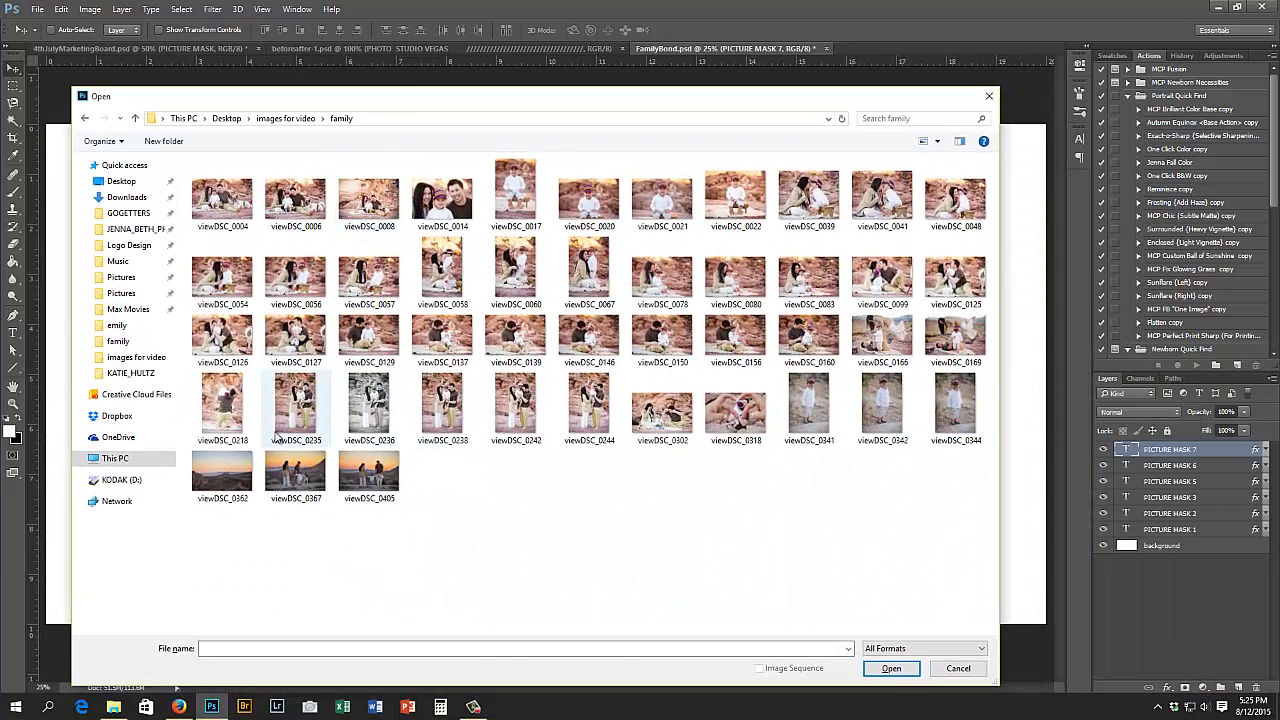
{"action": "left_click", "coordinate": [357, 402]}
{"action": "double_click", "coordinate": [357, 402]}
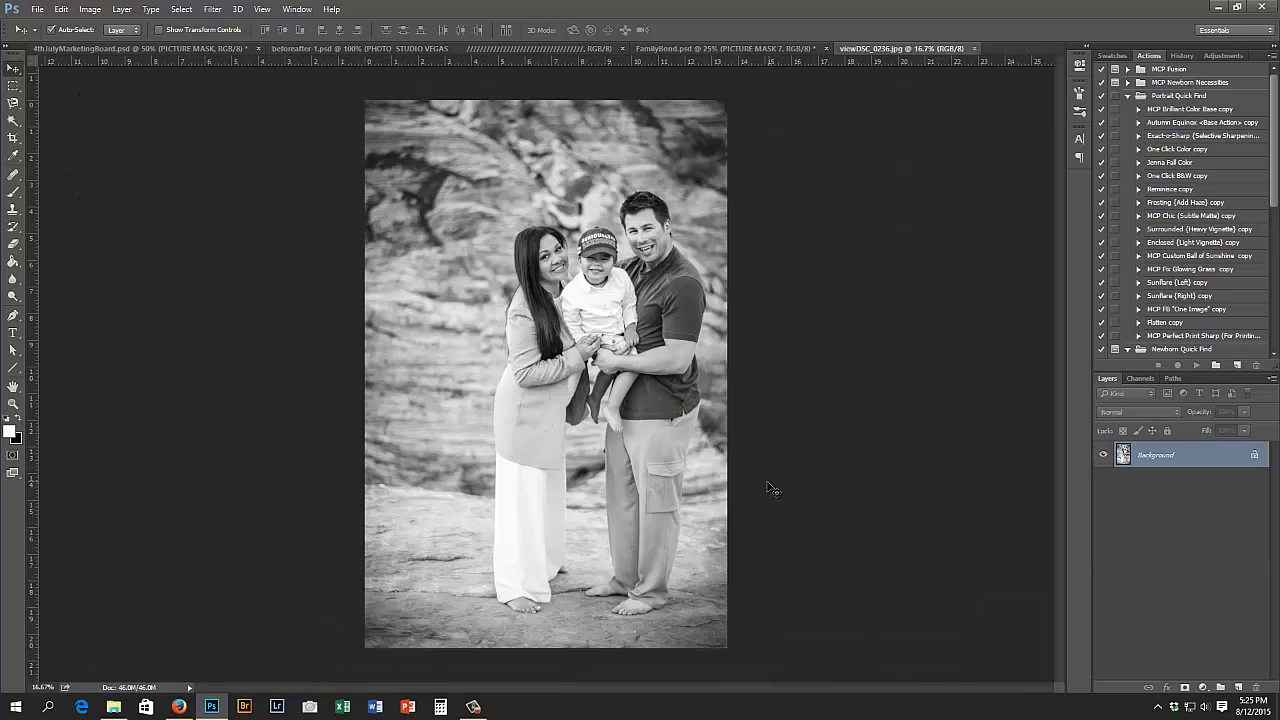
{"action": "key", "text": "ctrl+a"}
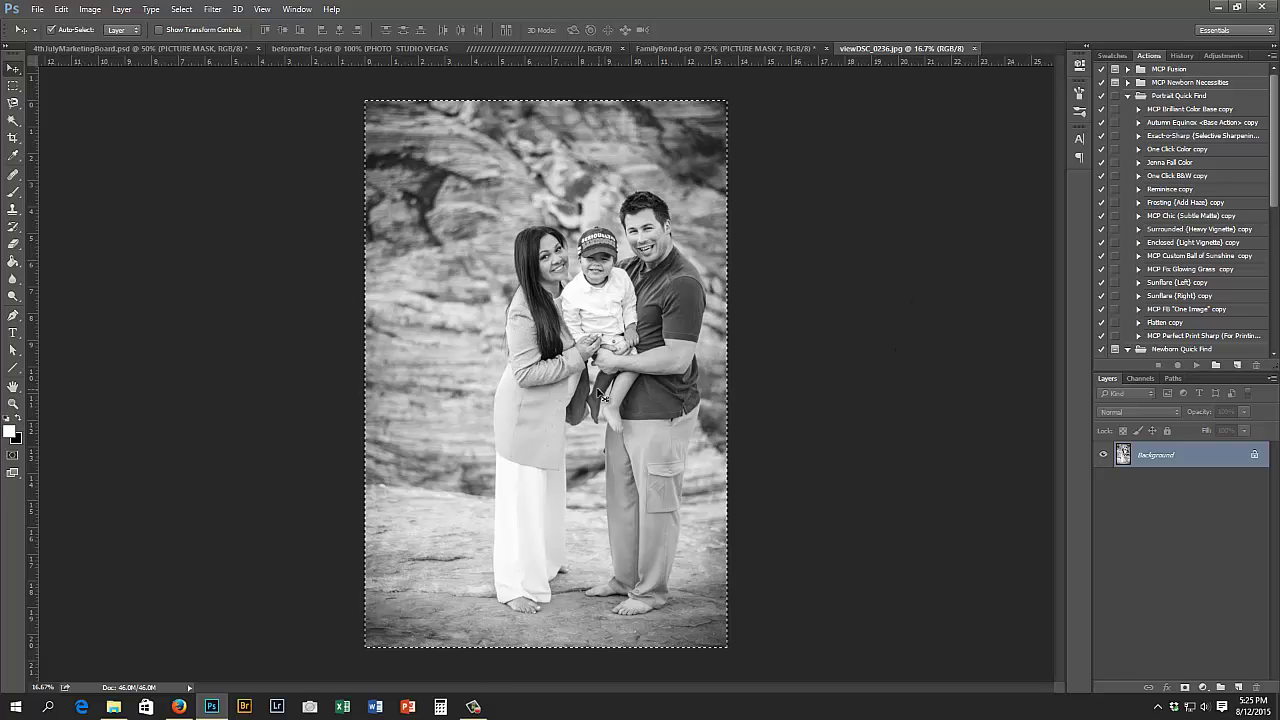
{"action": "key", "text": "ctrl+w"}
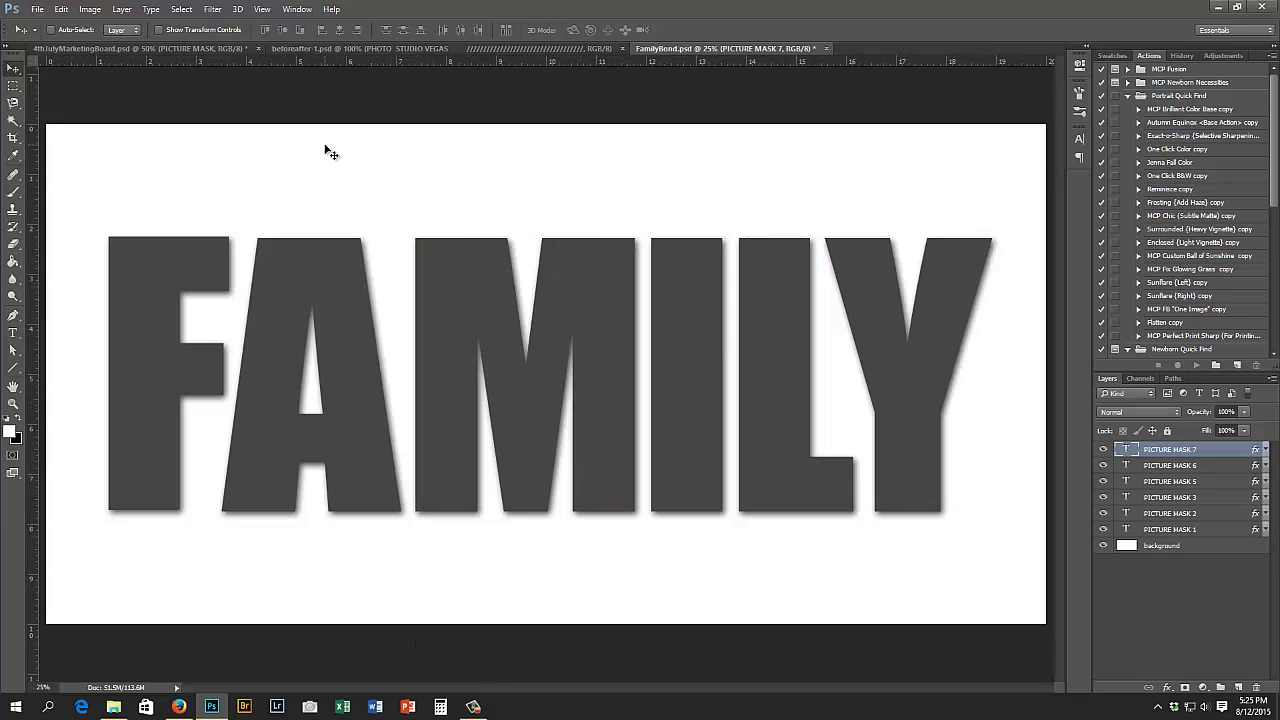
- Paste the black-and-white family photo above PICTURE MASK 1 and mask it to the F
{"action": "left_click", "coordinate": [1185, 531]}
{"action": "left_click", "coordinate": [1104, 531]}
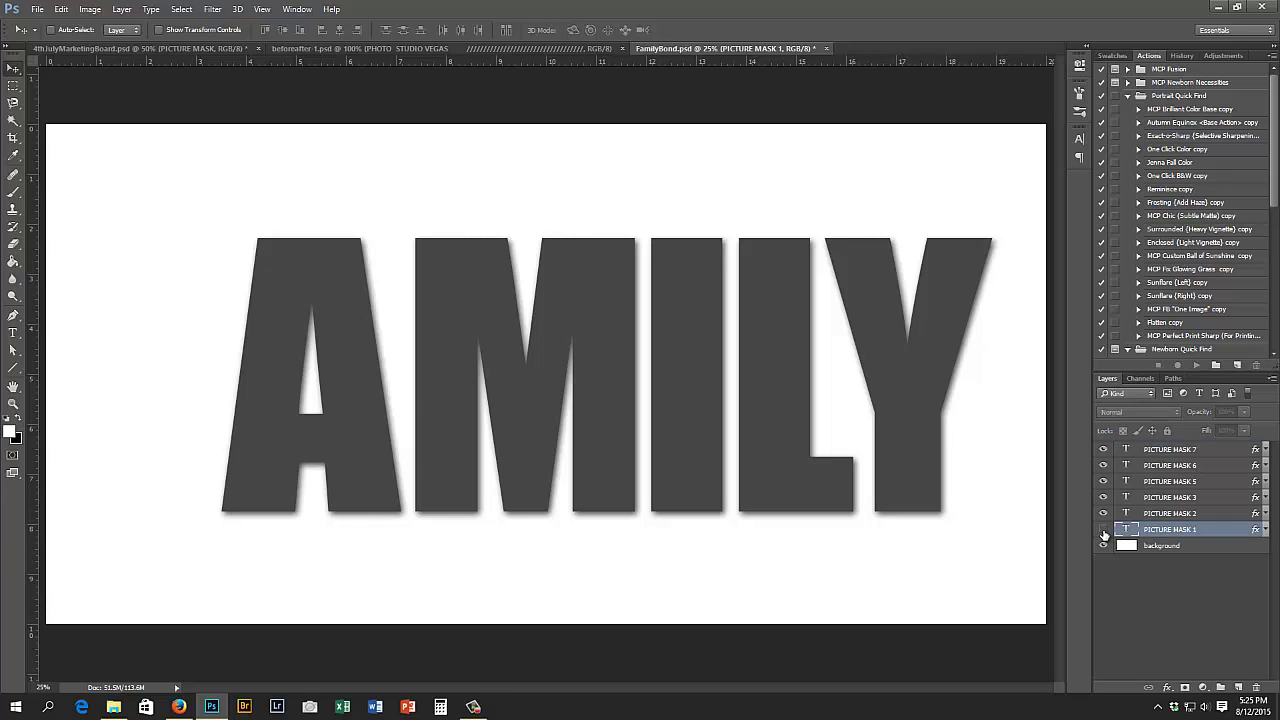
{"action": "left_click", "coordinate": [1104, 531]}
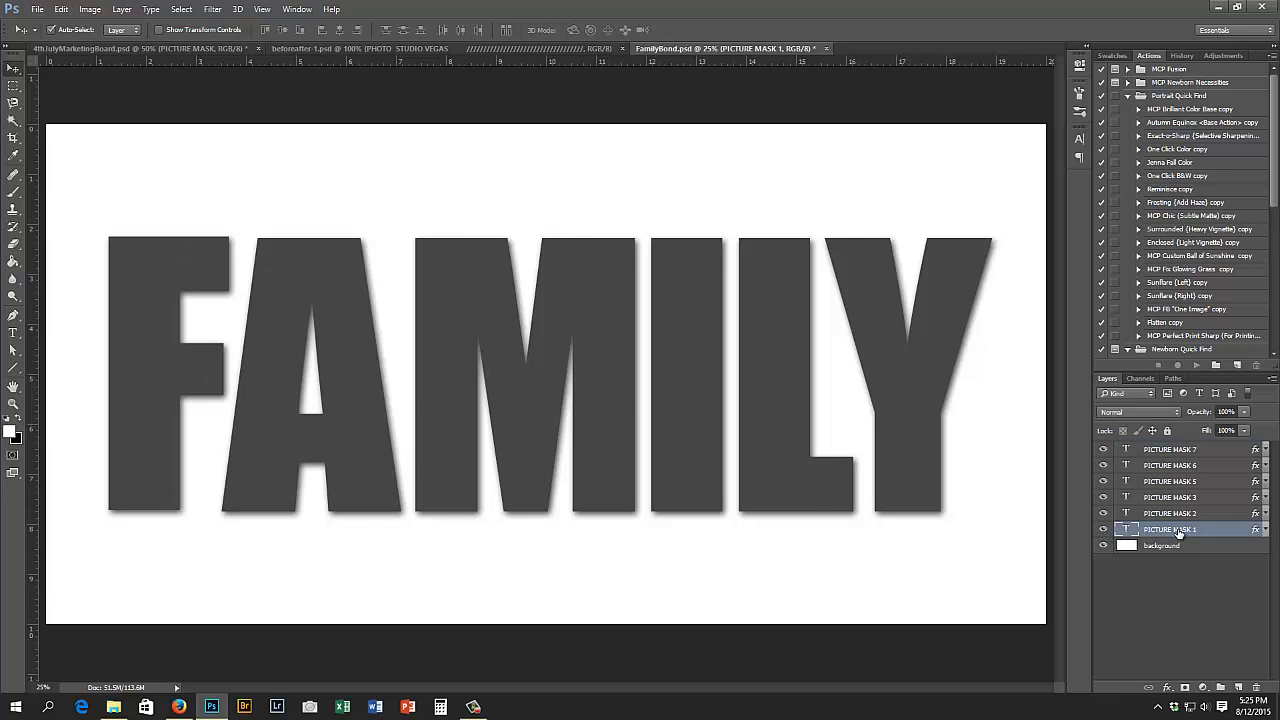
{"action": "key", "text": "ctrl+v"}
{"action": "left_click_drag", "start_coordinate": [505, 205], "coordinate": [315, 190]}
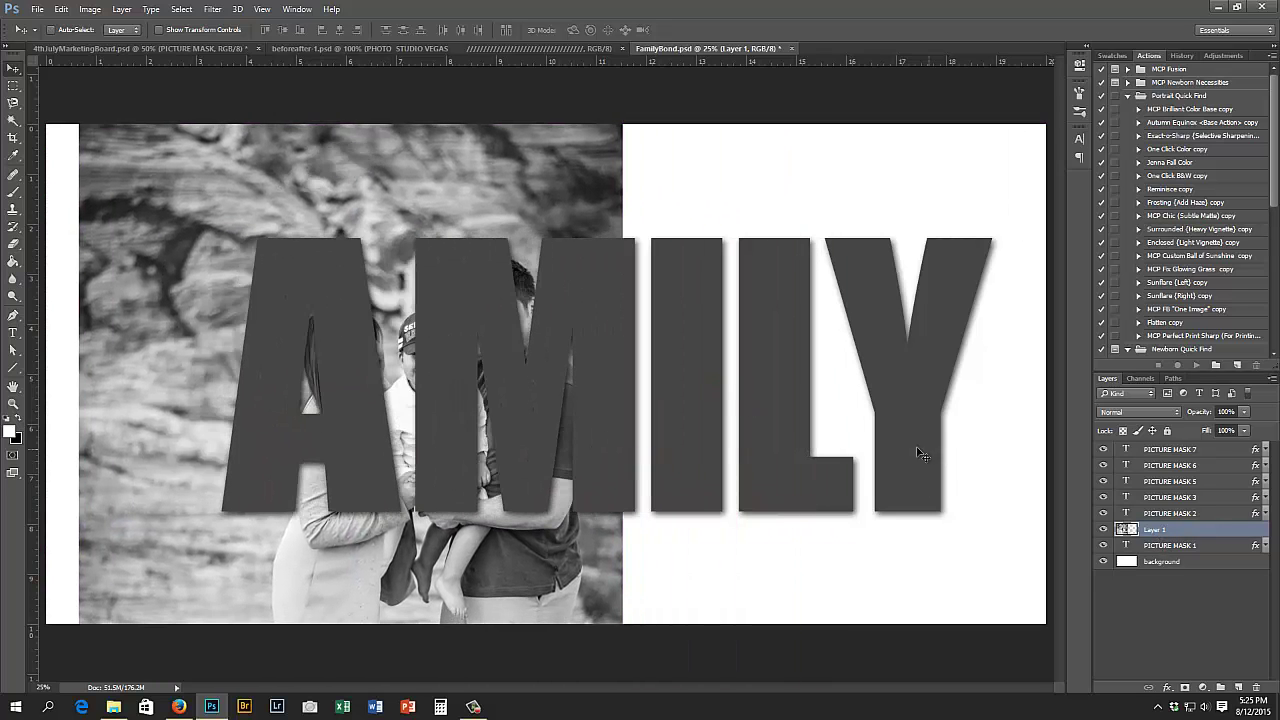
{"action": "left_click", "coordinate": [1126, 546], "text": "ctrl"}
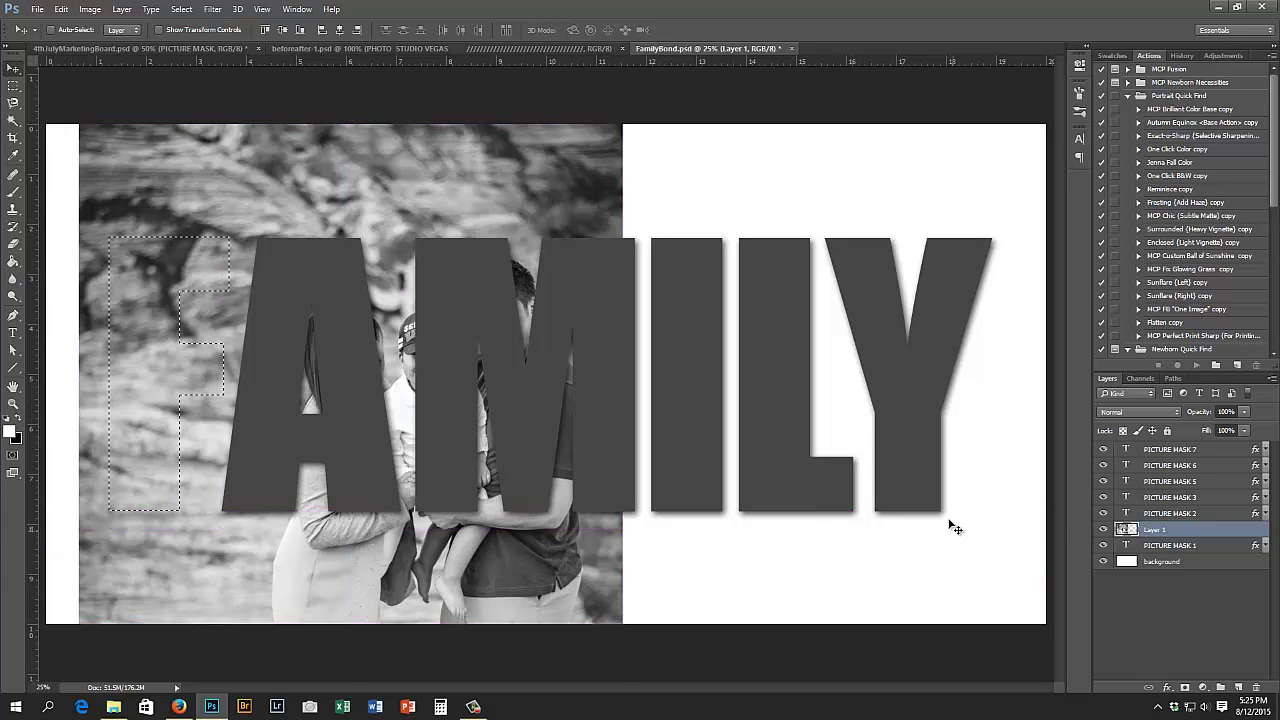
{"action": "left_click", "coordinate": [1186, 690]}
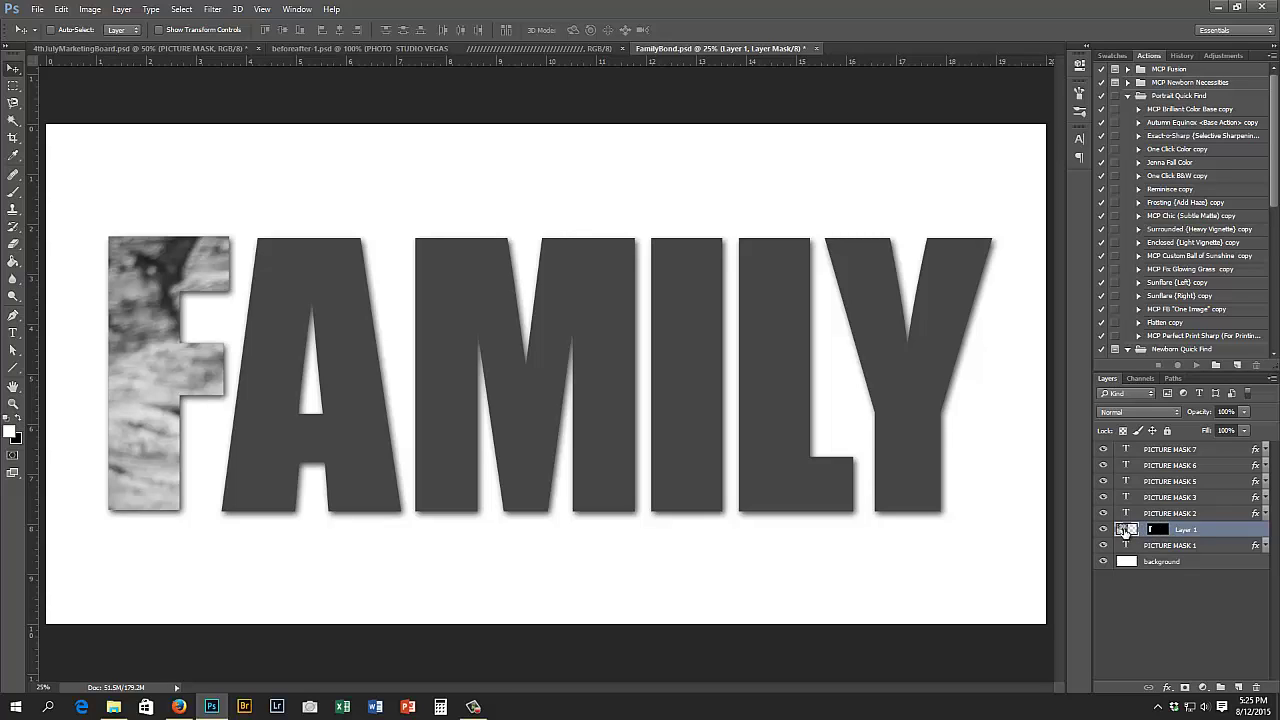
- Resize and position the black-and-white photo inside the F, then delete its layer
{"action": "left_click", "coordinate": [1124, 530]}
{"action": "key", "text": "ctrl+t"}
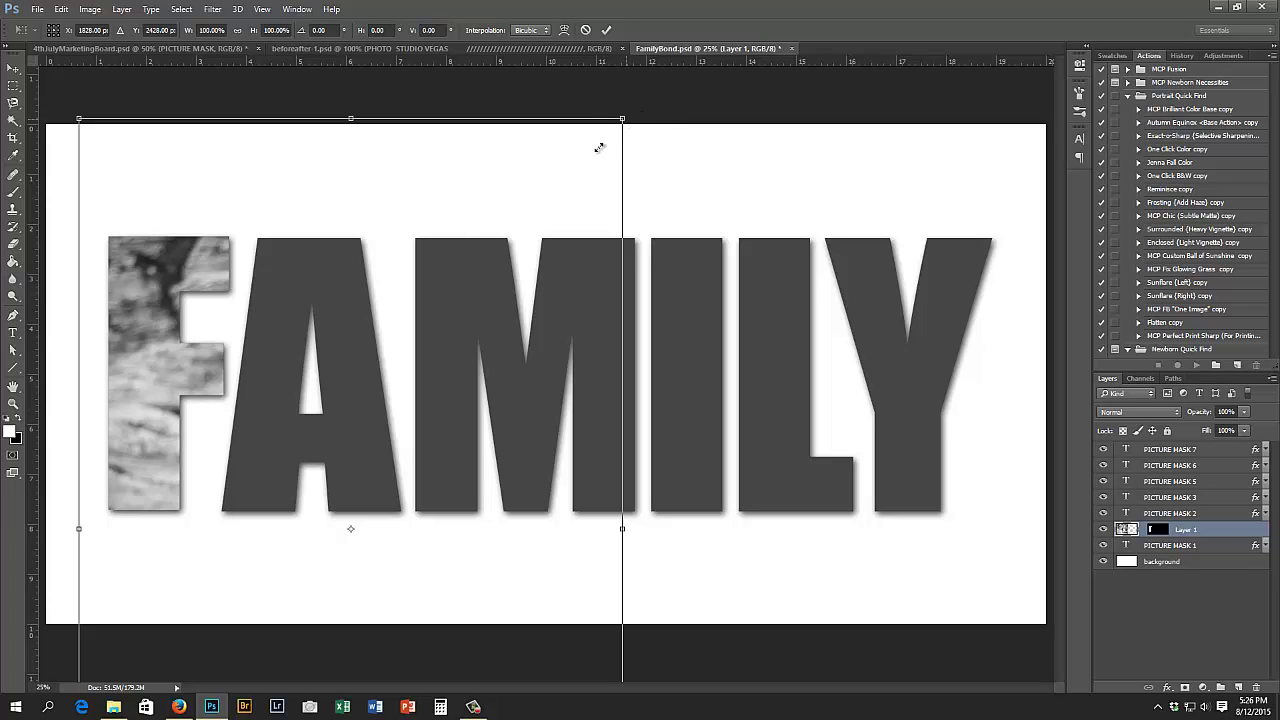
{"action": "left_click_drag", "start_coordinate": [599, 148], "coordinate": [500, 240], "text": "shift"}
{"action": "left_click_drag", "start_coordinate": [423, 429], "coordinate": [420, 240]}
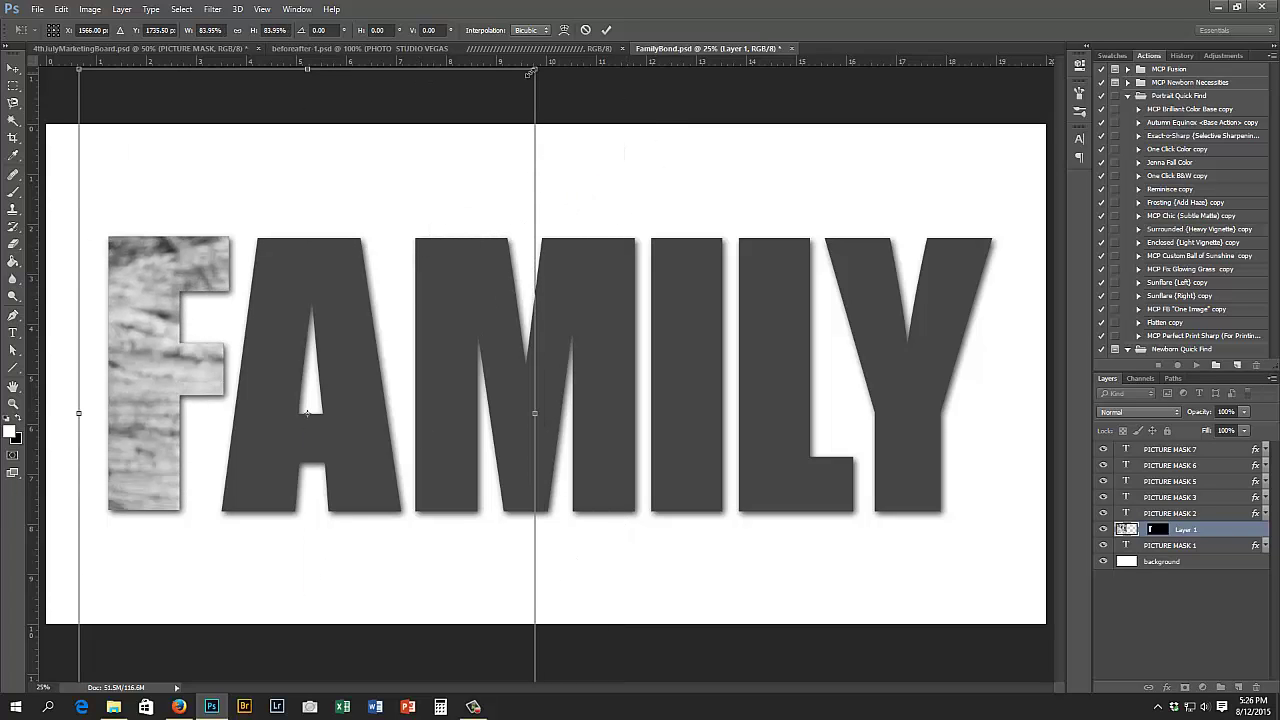
{"action": "left_click_drag", "start_coordinate": [530, 73], "coordinate": [375, 350]}
{"action": "left_click_drag", "start_coordinate": [285, 452], "coordinate": [287, 280]}
{"action": "left_click_drag", "start_coordinate": [331, 204], "coordinate": [311, 234]}
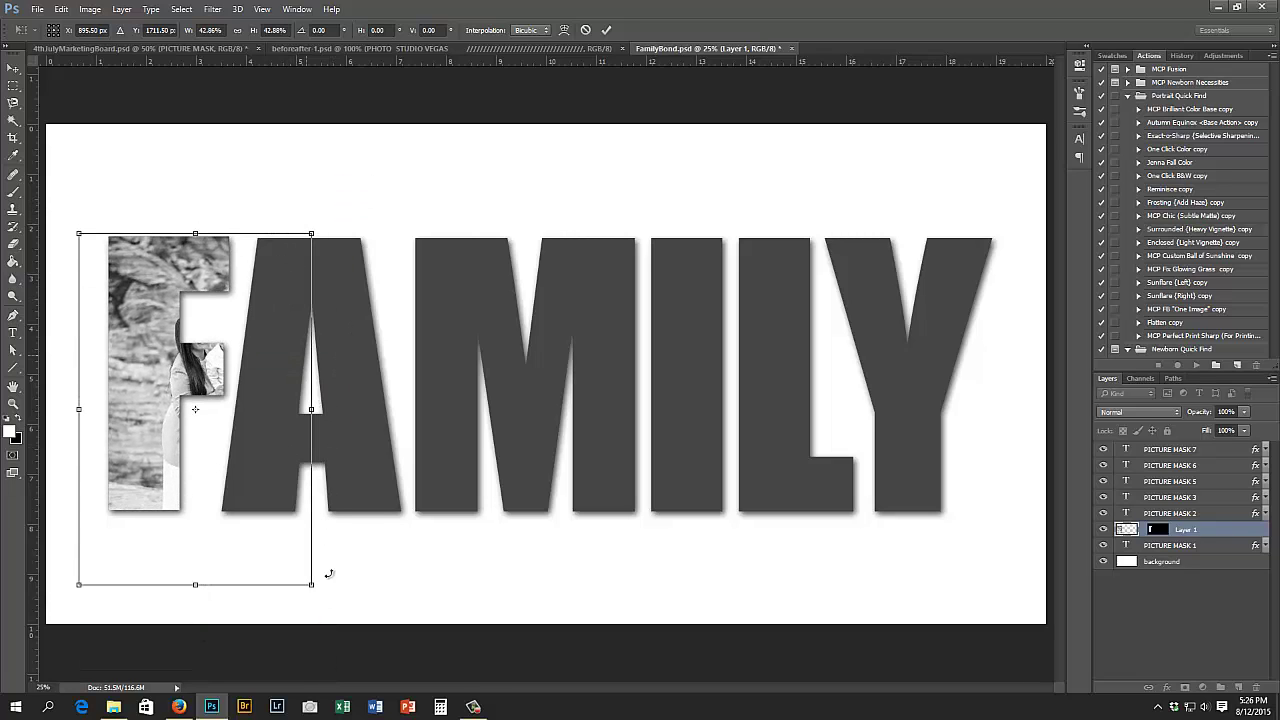
{"action": "left_click_drag", "start_coordinate": [310, 586], "coordinate": [262, 516]}
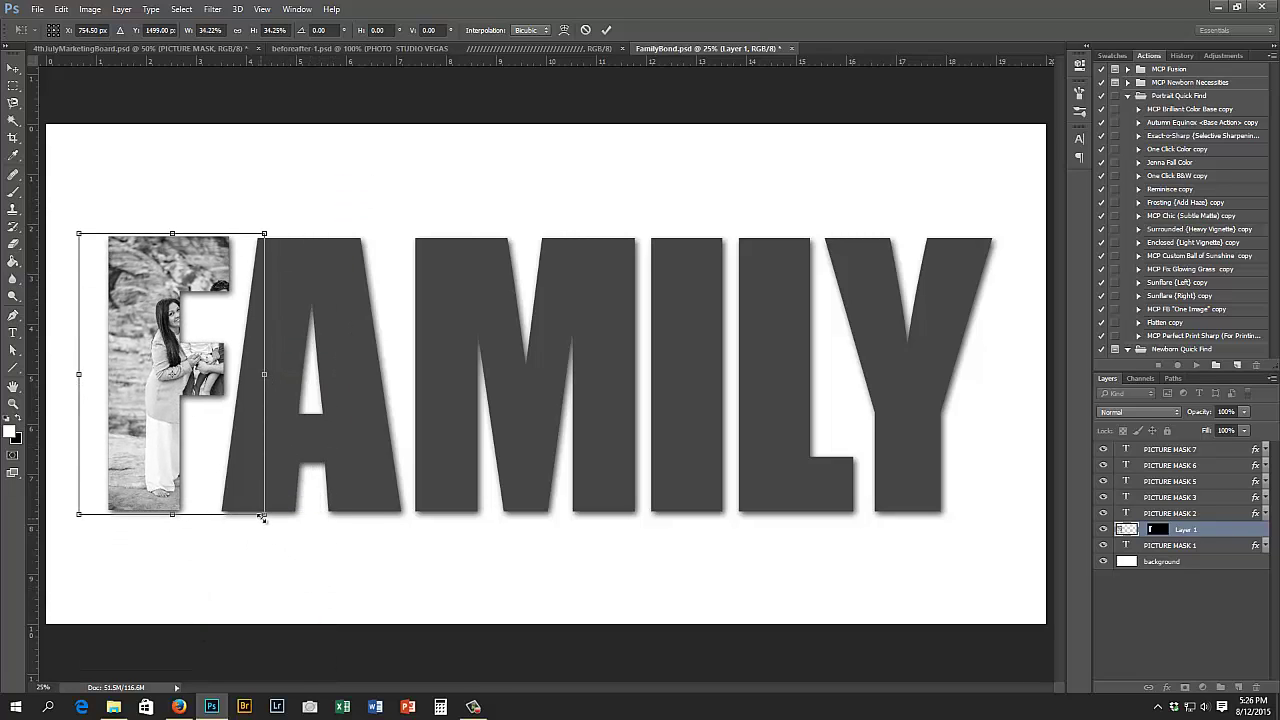
{"action": "mouse_move", "coordinate": [182, 432]}
{"action": "left_mouse_down"}
{"action": "mouse_move", "coordinate": [173, 422]}
{"action": "mouse_move", "coordinate": [193, 420]}
{"action": "left_mouse_up"}
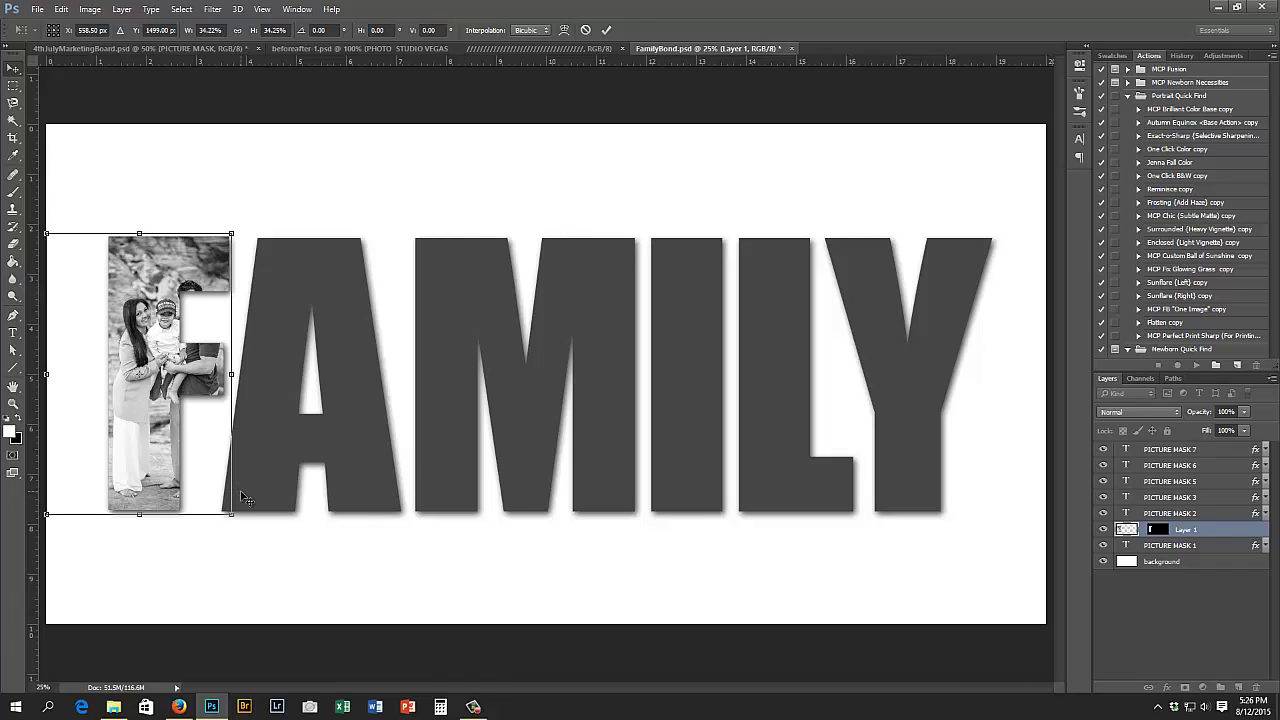
{"action": "key", "text": "Return"}
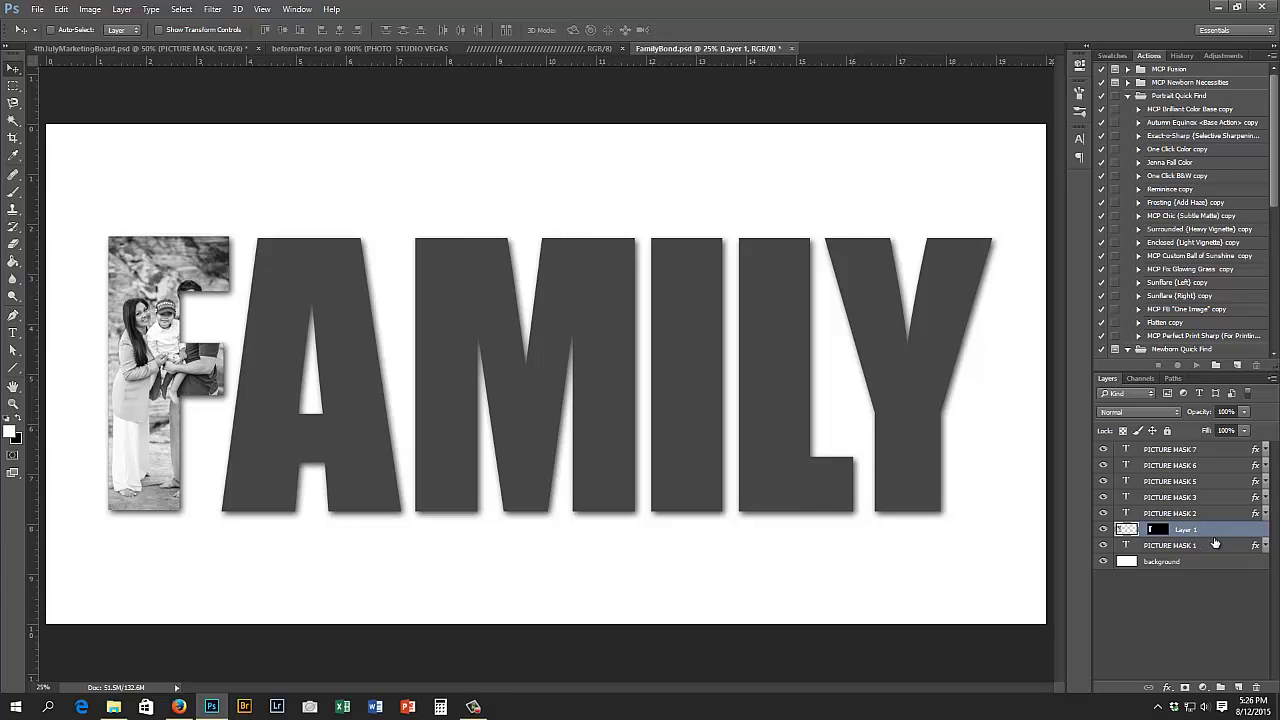
{"action": "left_click_drag", "start_coordinate": [1206, 529], "coordinate": [1256, 688]}
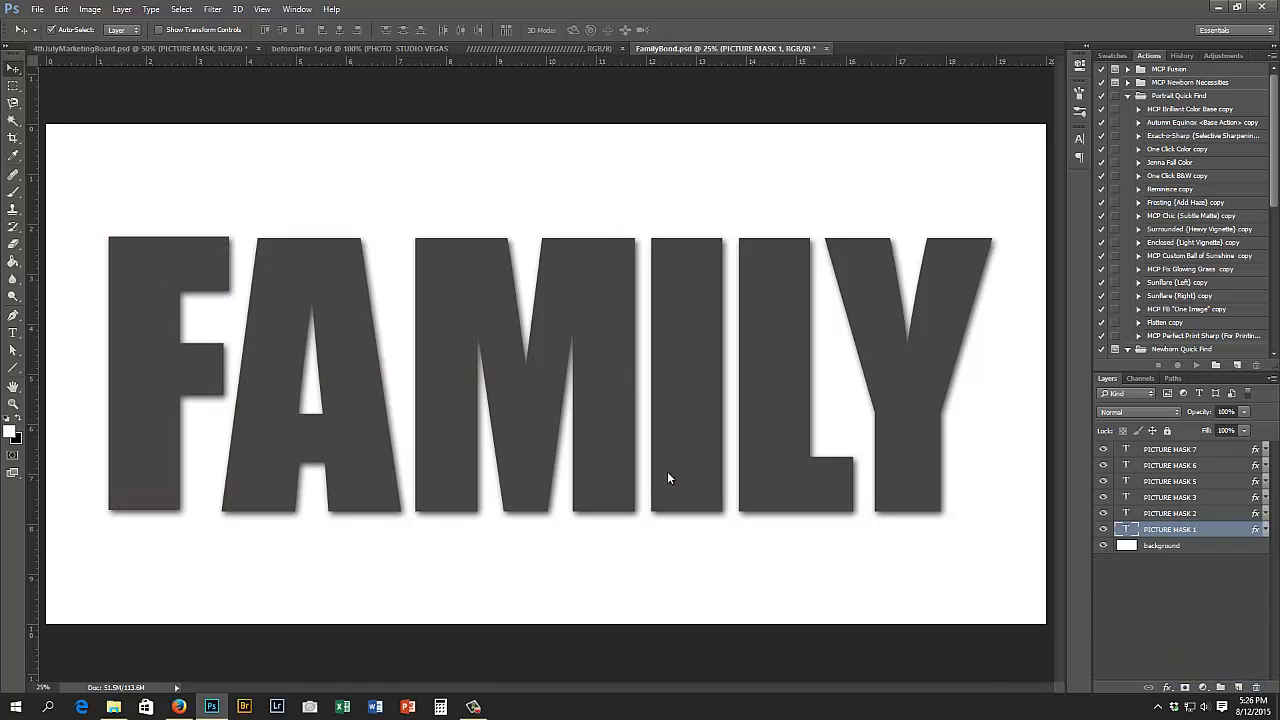
- Open viewDSC_0039, copy it and paste it into the FAMILY document
{"action": "key", "text": "ctrl+o"}
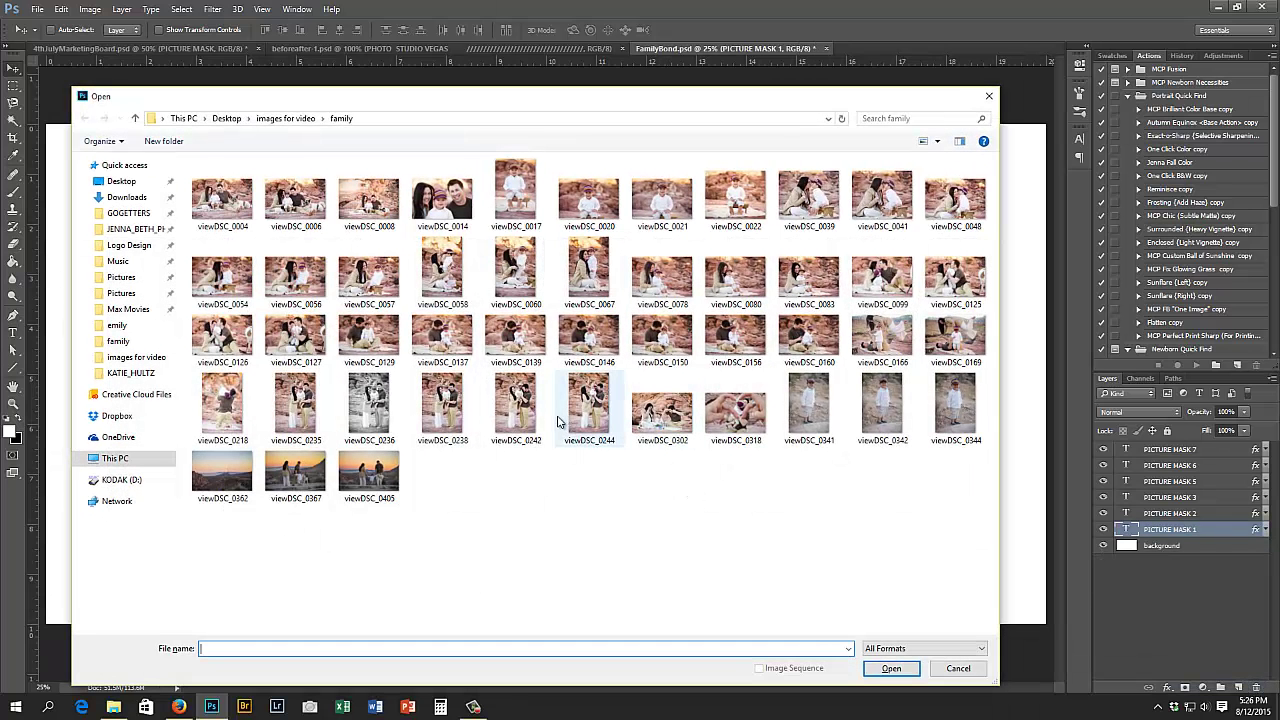
{"action": "double_click", "coordinate": [809, 197]}
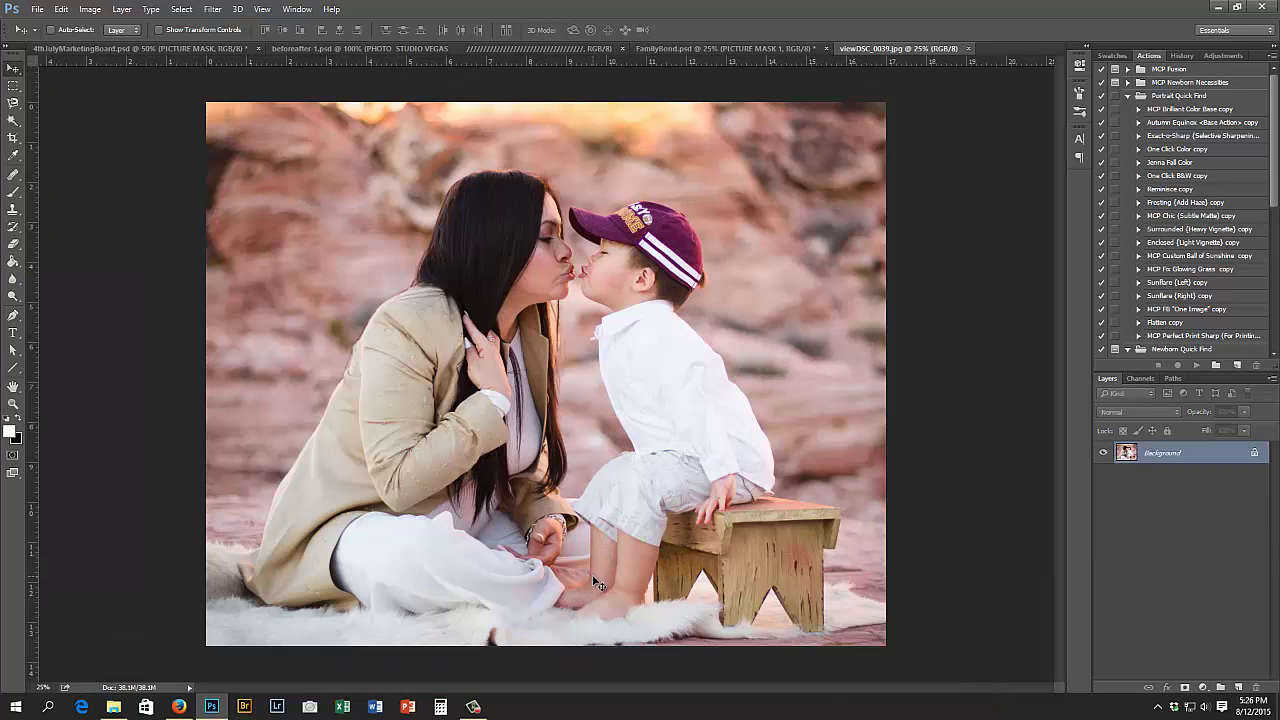
{"action": "key", "text": "ctrl+a"}
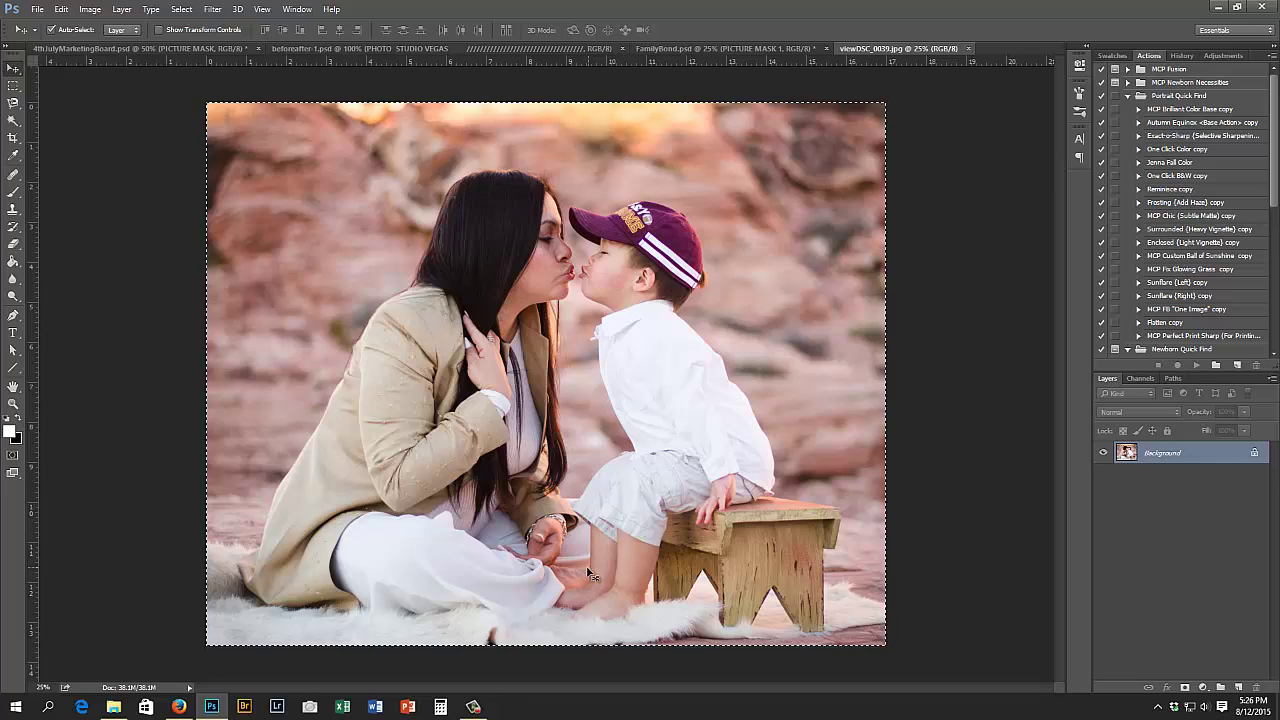
{"action": "key", "text": "ctrl+w"}
{"action": "key", "text": "ctrl+v"}
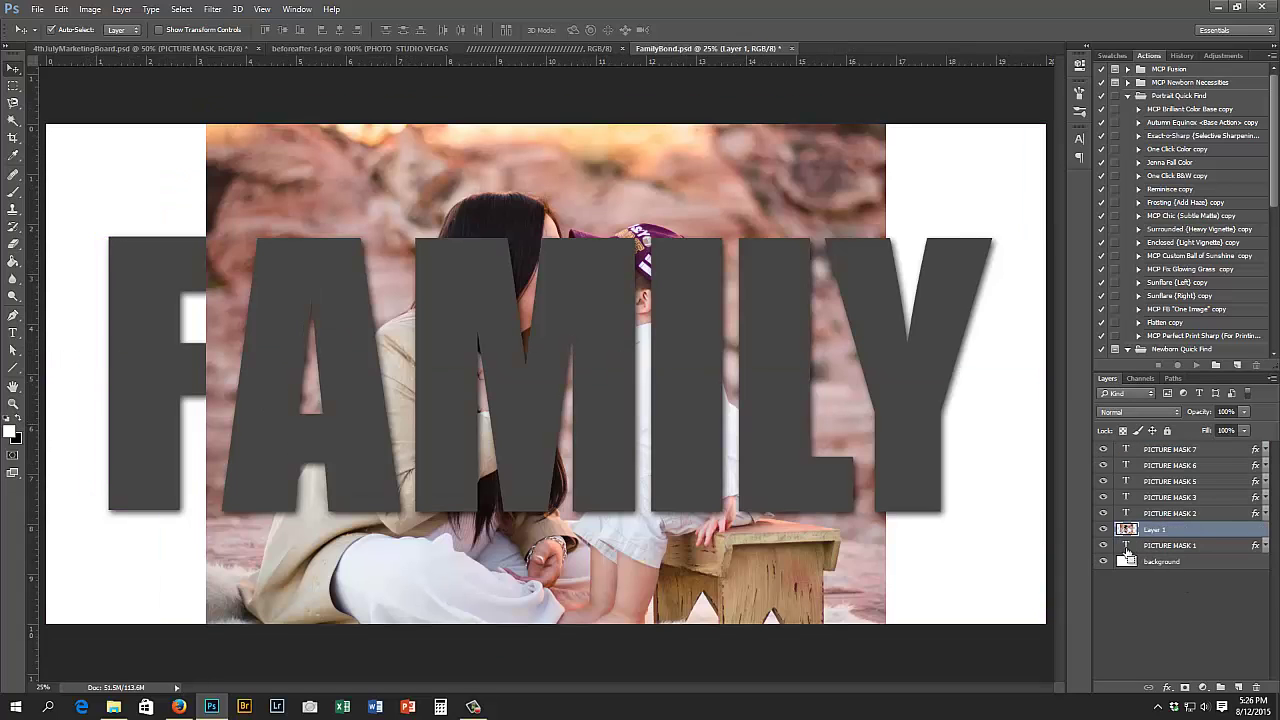
- Mask the mother-and-son photo to the F and scale it to about 52% to fit
{"action": "left_click", "coordinate": [1126, 546], "text": "ctrl"}
{"action": "left_click", "coordinate": [1185, 688]}
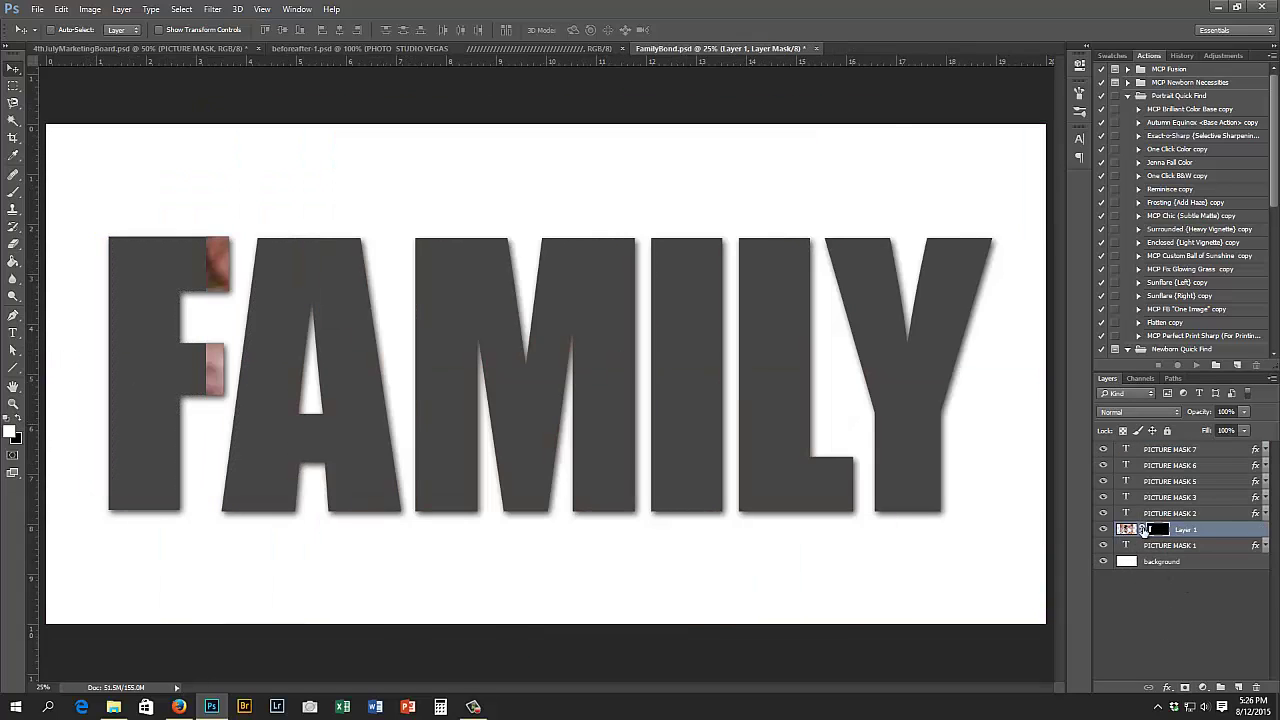
{"action": "left_click", "coordinate": [1127, 530]}
{"action": "key", "text": "ctrl+t"}
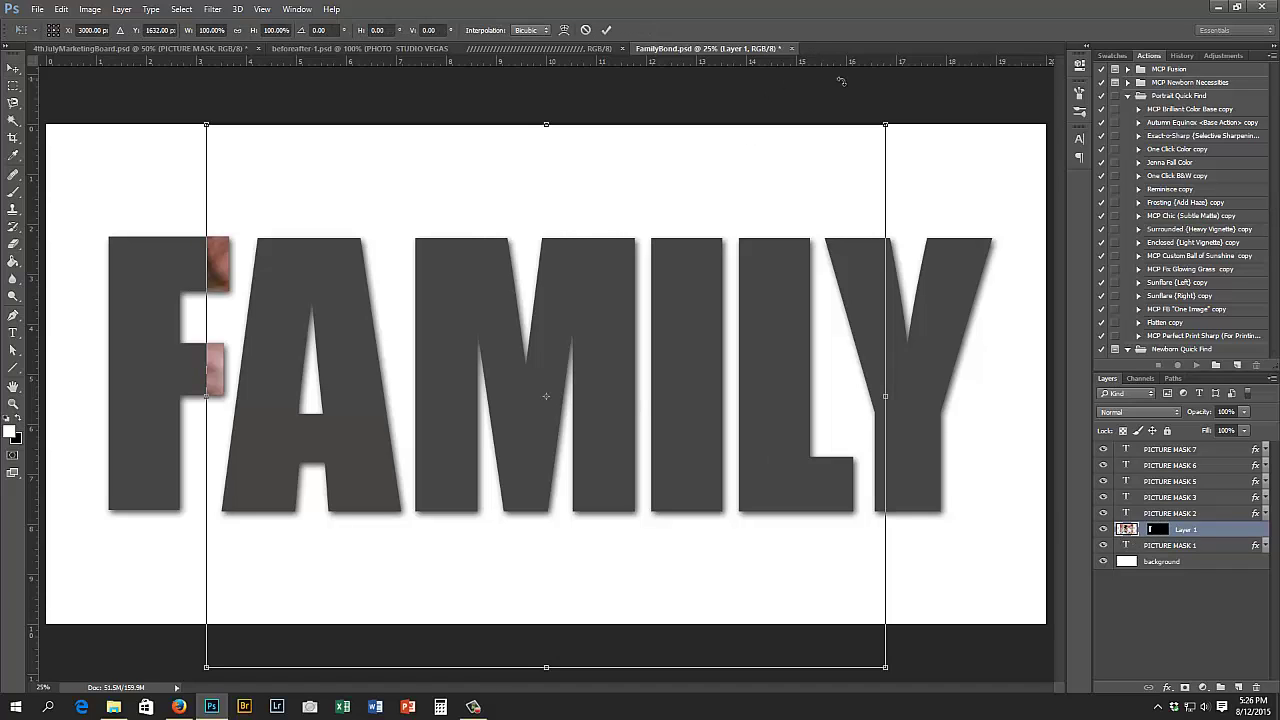
{"action": "left_click_drag", "start_coordinate": [886, 123], "coordinate": [685, 284]}
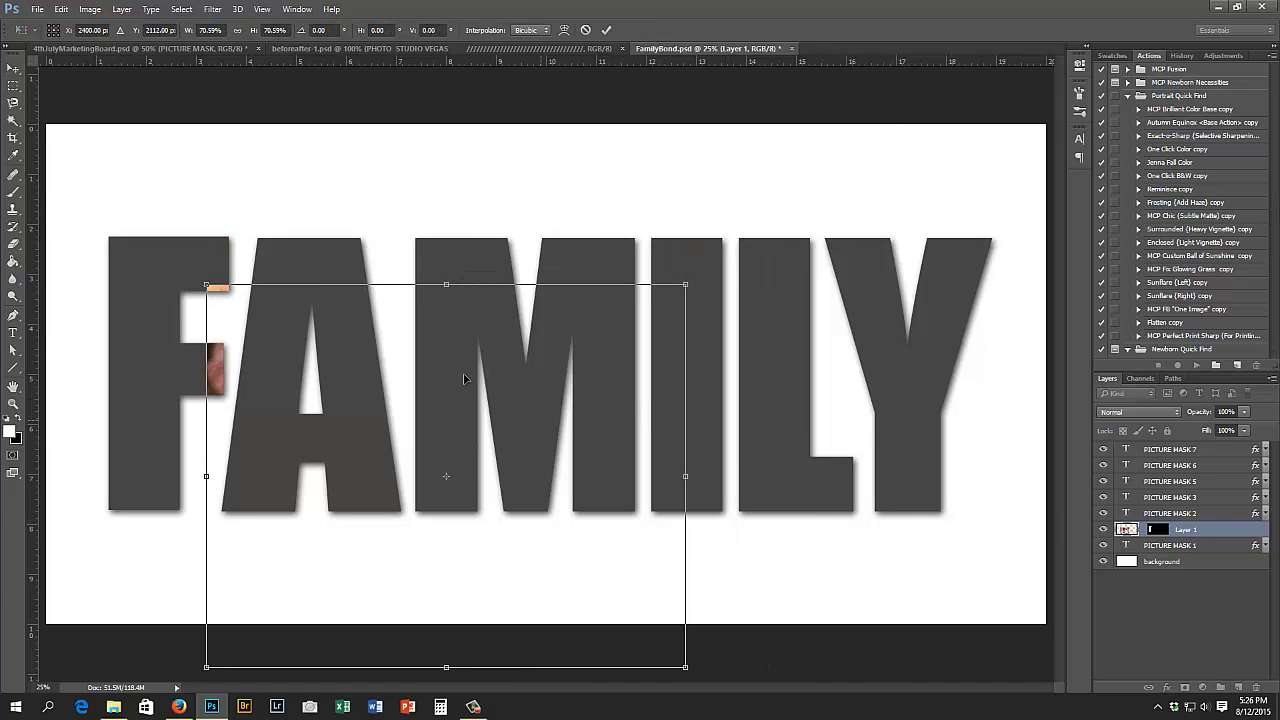
{"action": "left_click_drag", "start_coordinate": [464, 378], "coordinate": [344, 276]}
{"action": "left_click_drag", "start_coordinate": [566, 563], "coordinate": [499, 517]}
{"action": "left_click_drag", "start_coordinate": [503, 182], "coordinate": [441, 232]}
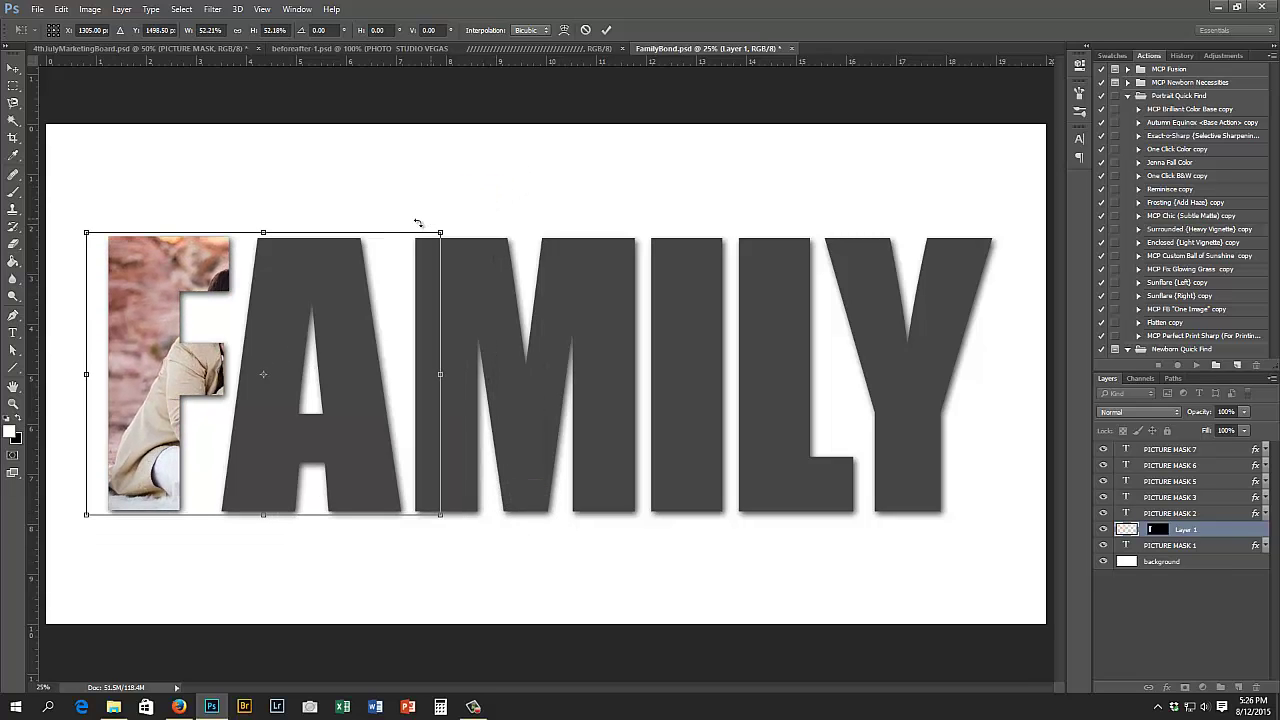
{"action": "left_click_drag", "start_coordinate": [365, 323], "coordinate": [234, 318]}
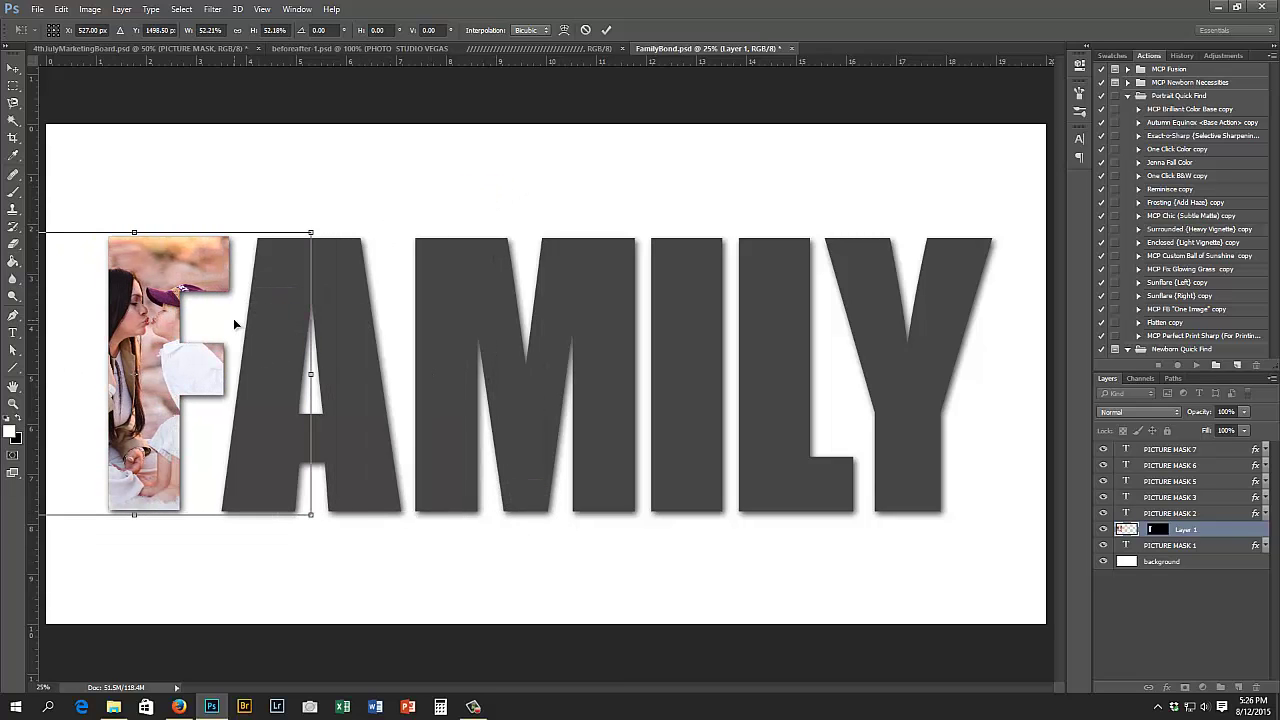
{"action": "key", "text": "Return"}
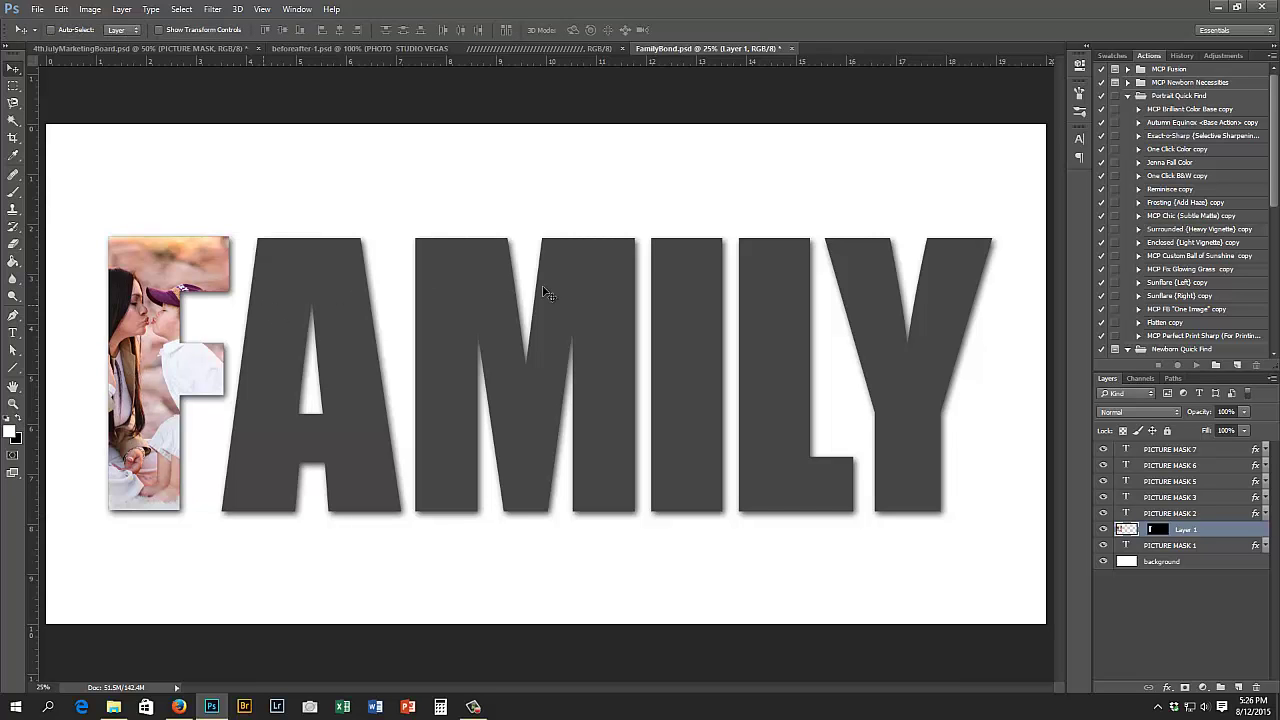
{"action": "key", "text": "ctrl+o"}
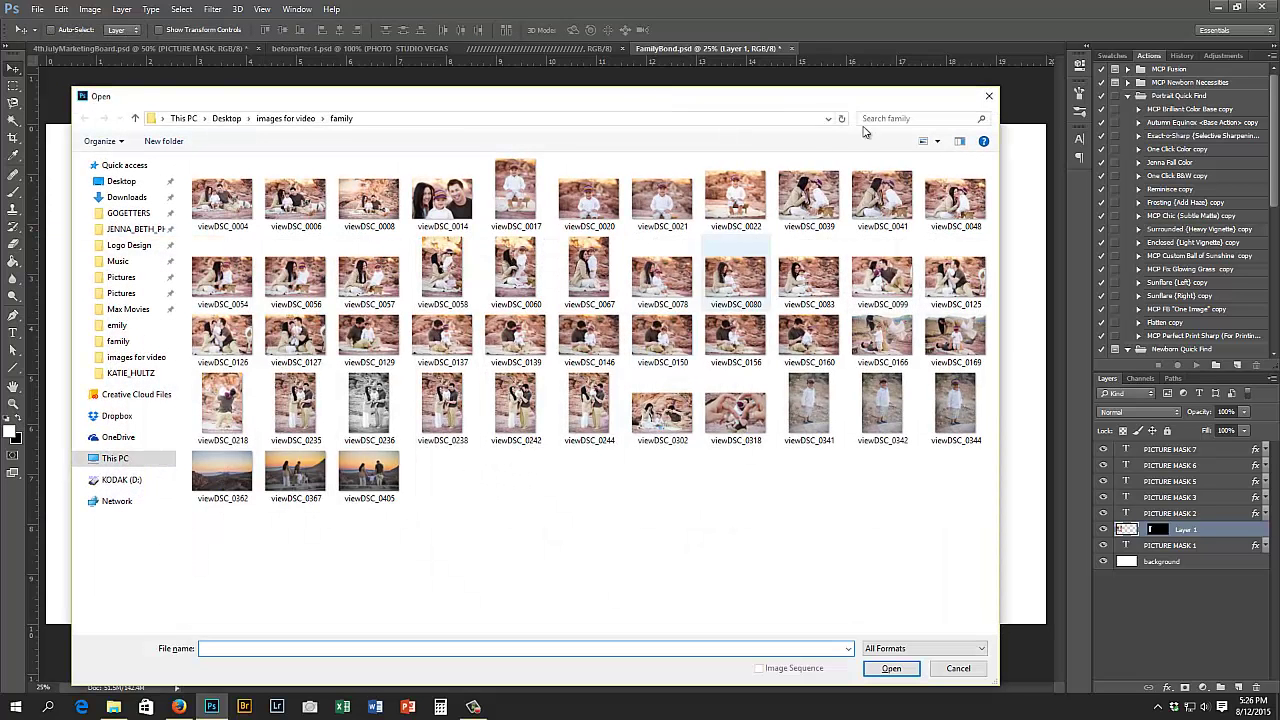
- Paste photo viewDSC_0060 above PICTURE MASK 2 and clip it into the A
{"action": "double_click", "coordinate": [513, 270]}
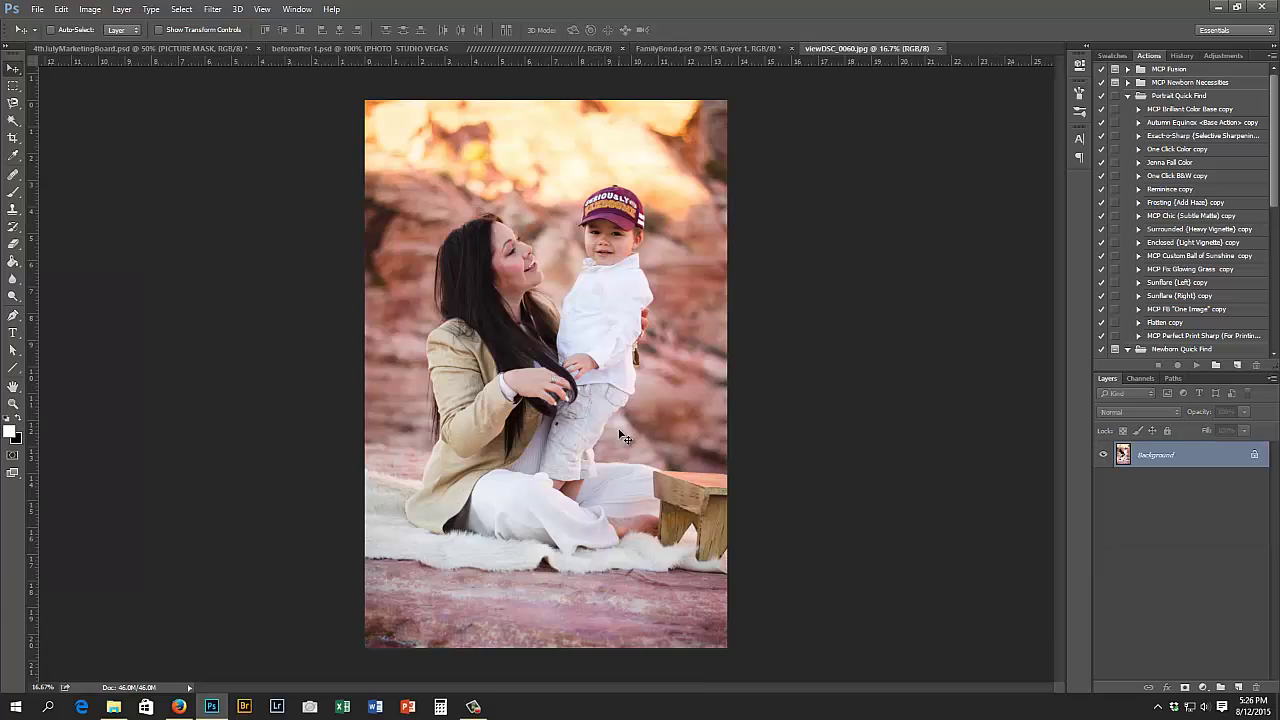
{"action": "key", "text": "ctrl+w"}
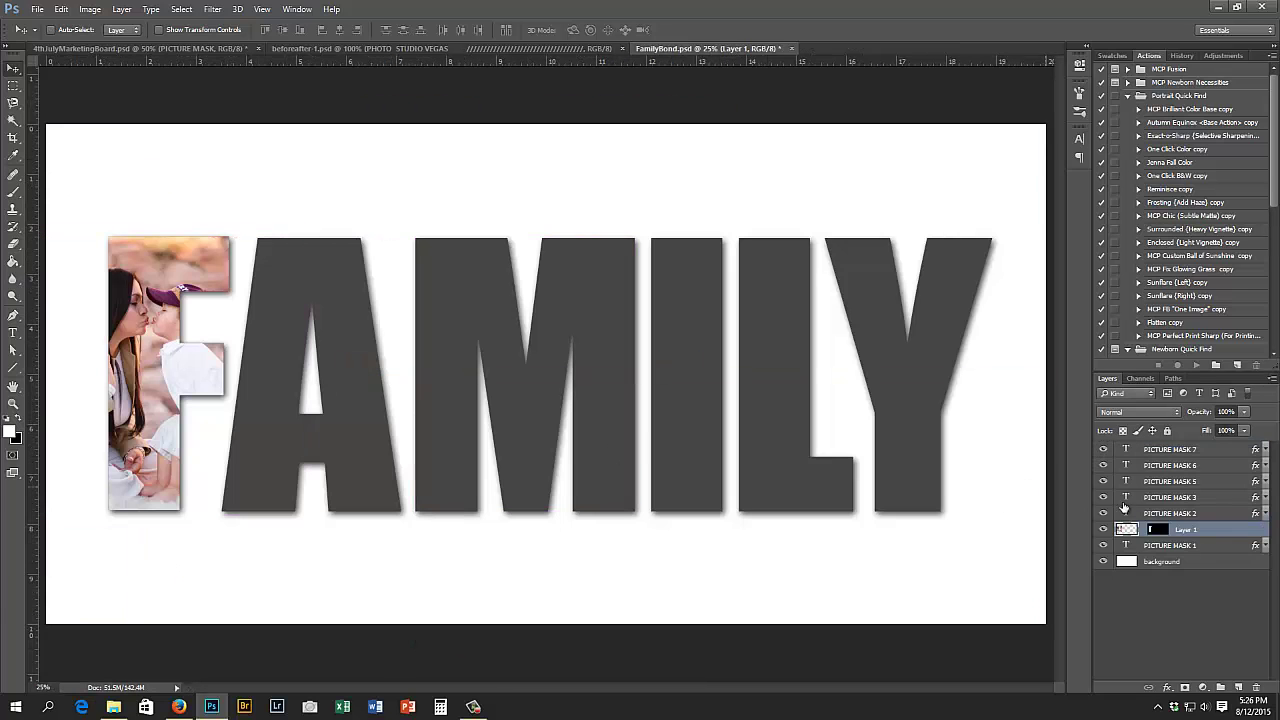
{"action": "left_click", "coordinate": [1170, 513]}
{"action": "key", "text": "ctrl+v"}
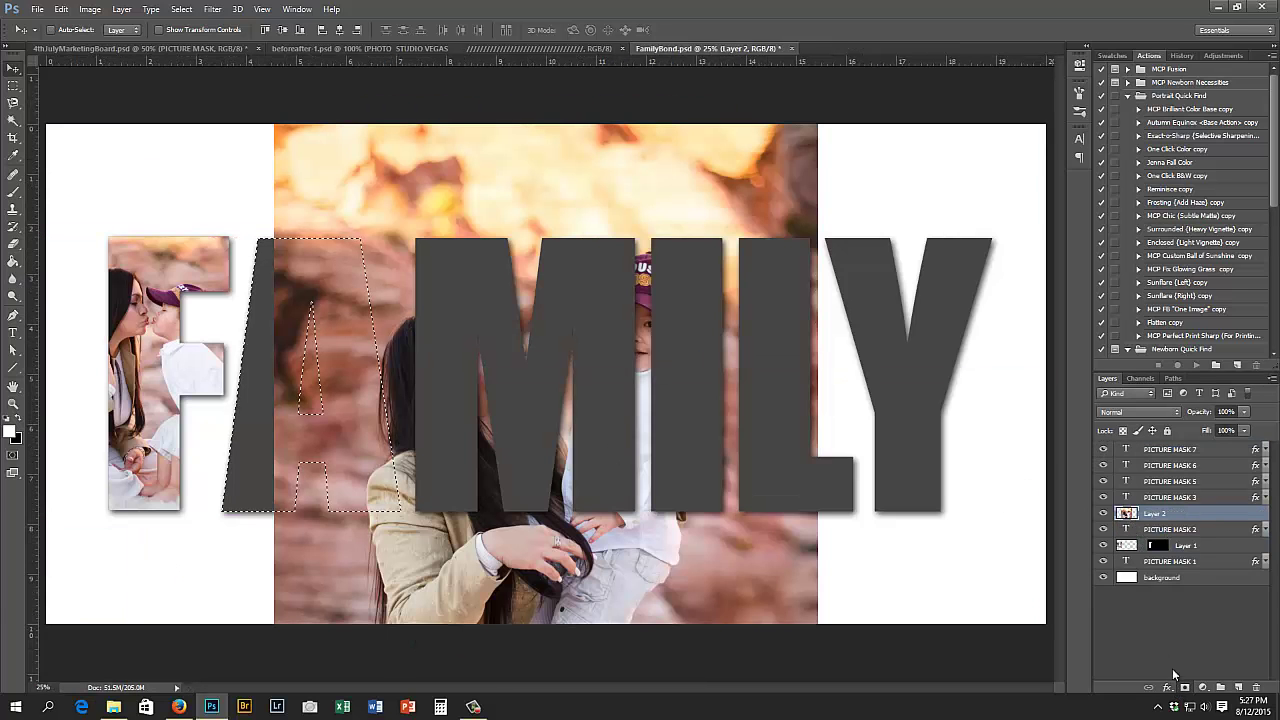
{"action": "left_click", "coordinate": [1145, 521], "text": "alt"}
- Scale the mother-and-toddler photo to about 36% and position it within the A
{"action": "left_click", "coordinate": [1125, 513]}
{"action": "key", "text": "ctrl+t"}
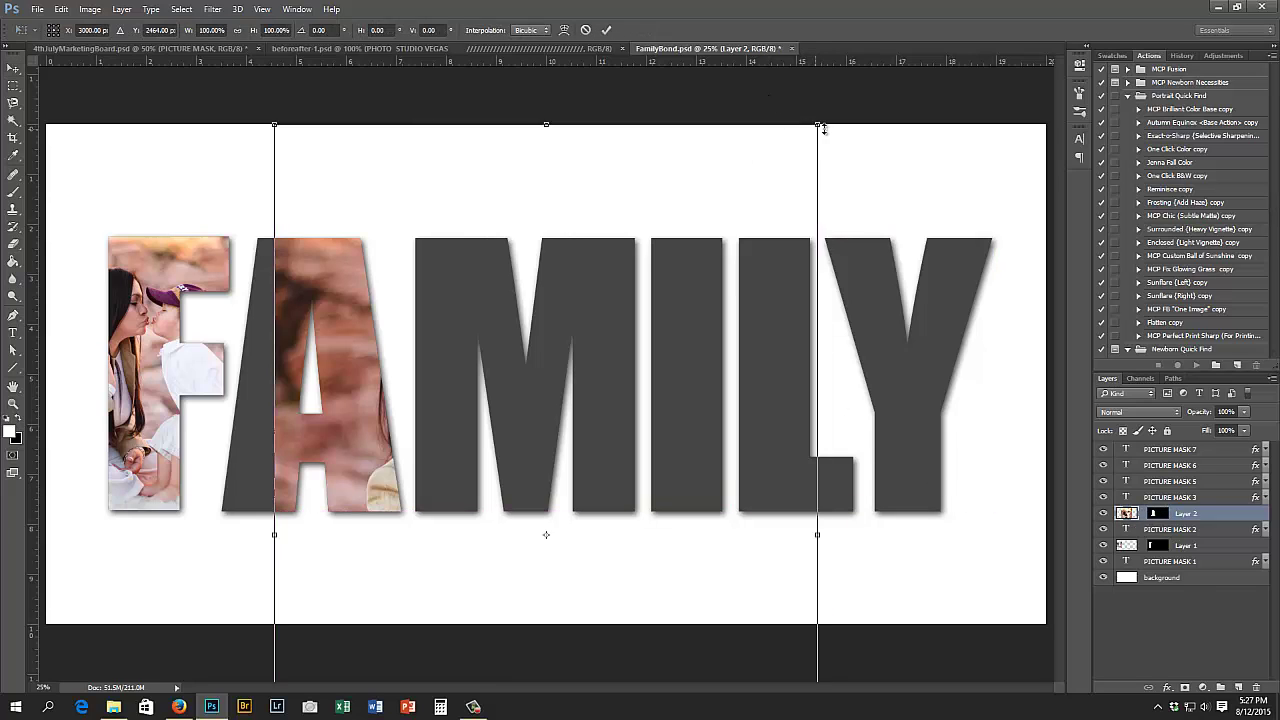
{"action": "left_click_drag", "start_coordinate": [815, 130], "coordinate": [716, 215]}
{"action": "left_click_drag", "start_coordinate": [614, 520], "coordinate": [608, 322]}
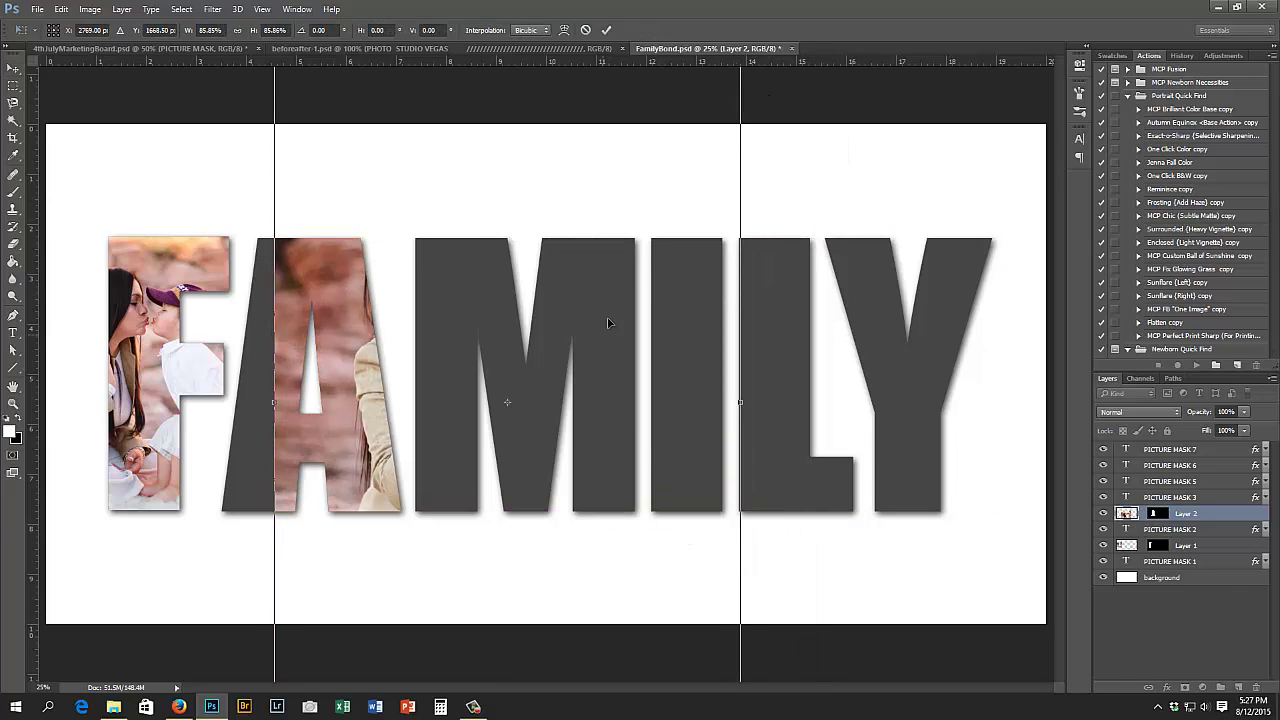
{"action": "left_click_drag", "start_coordinate": [740, 86], "coordinate": [559, 357]}
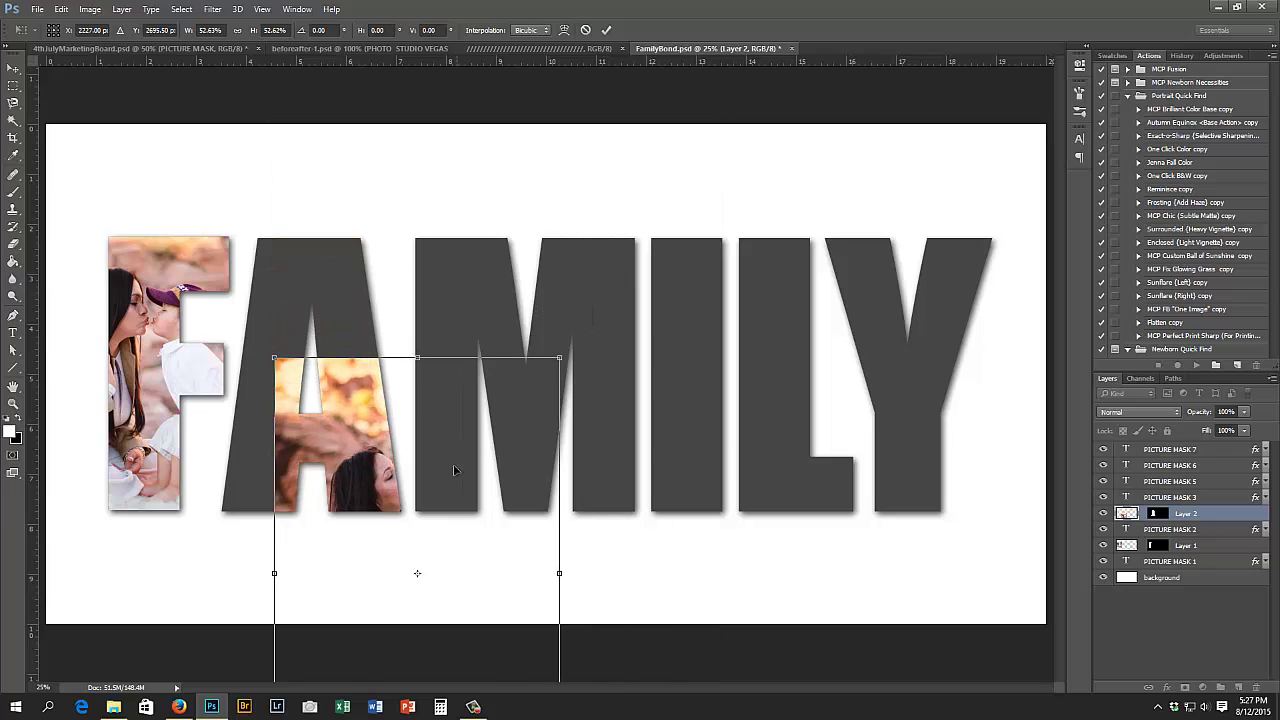
{"action": "left_click_drag", "start_coordinate": [453, 466], "coordinate": [466, 334]}
{"action": "left_click_drag", "start_coordinate": [563, 650], "coordinate": [473, 516]}
{"action": "left_click_drag", "start_coordinate": [376, 395], "coordinate": [313, 360]}
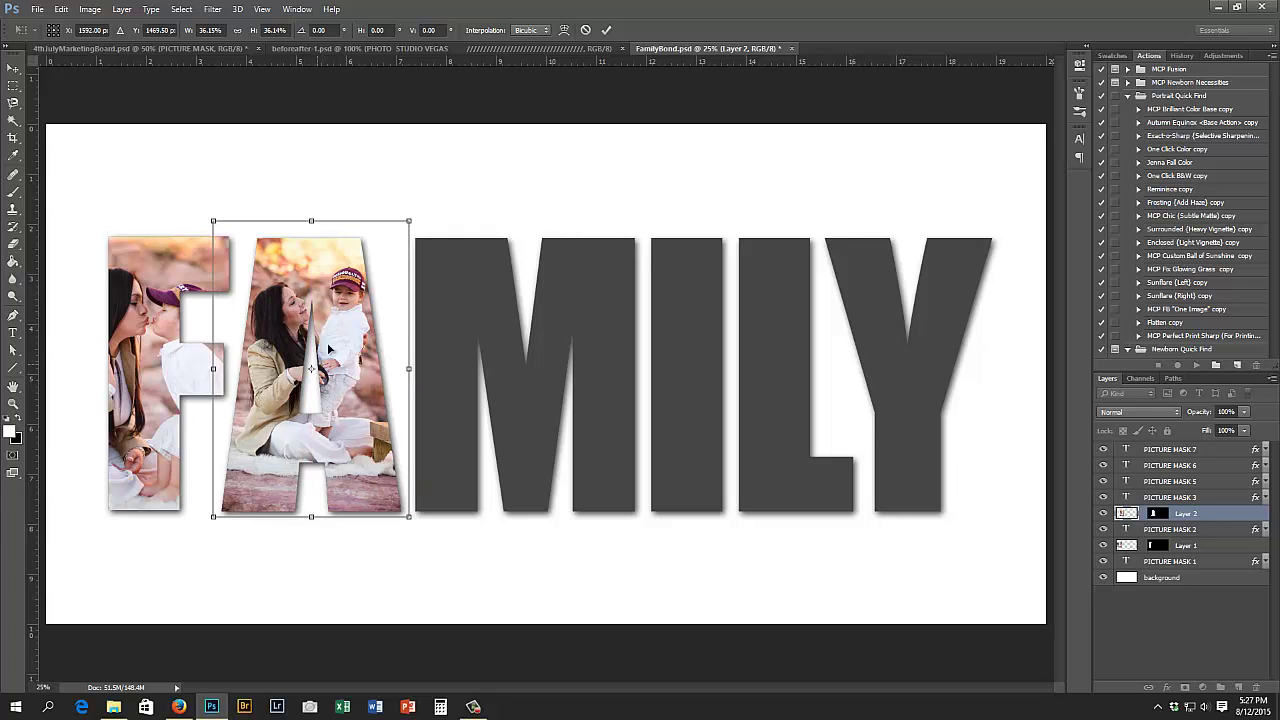
{"action": "key", "text": "Return"}
{"action": "key", "text": "ctrl+o"}
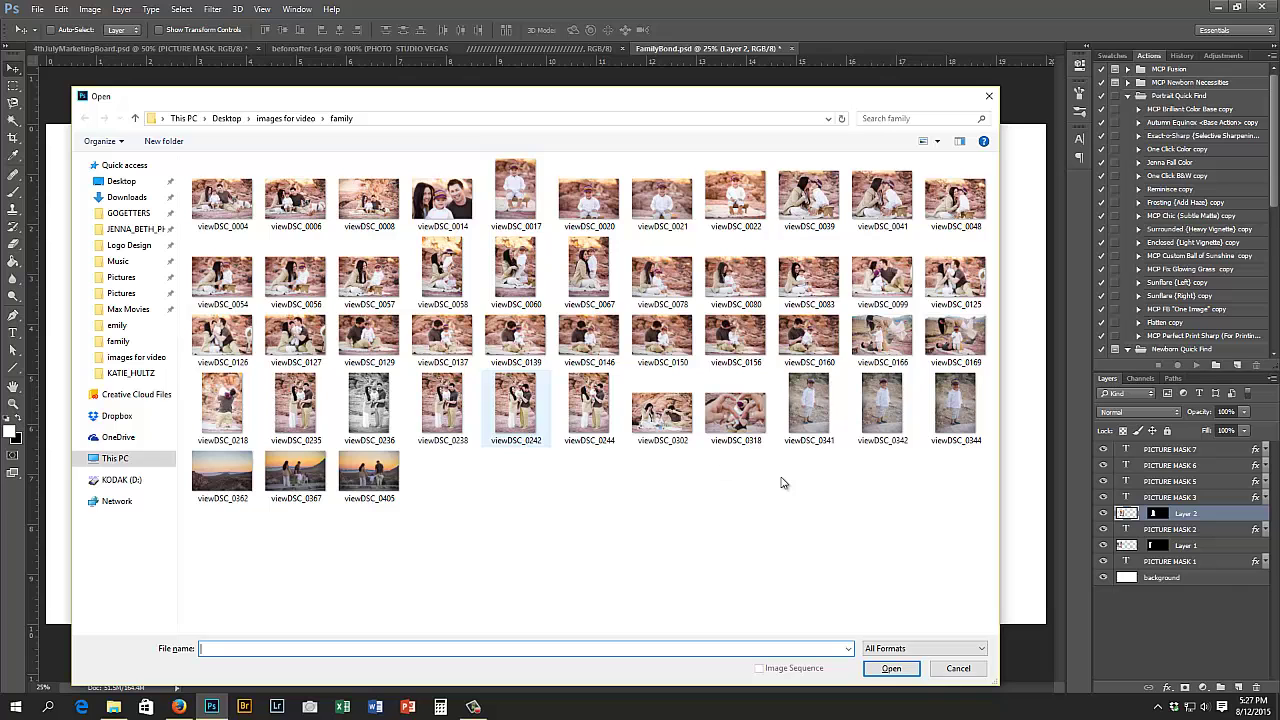
- Paste the seated family photo viewDSC_0302 and clip it into the M
{"action": "double_click", "coordinate": [662, 410]}
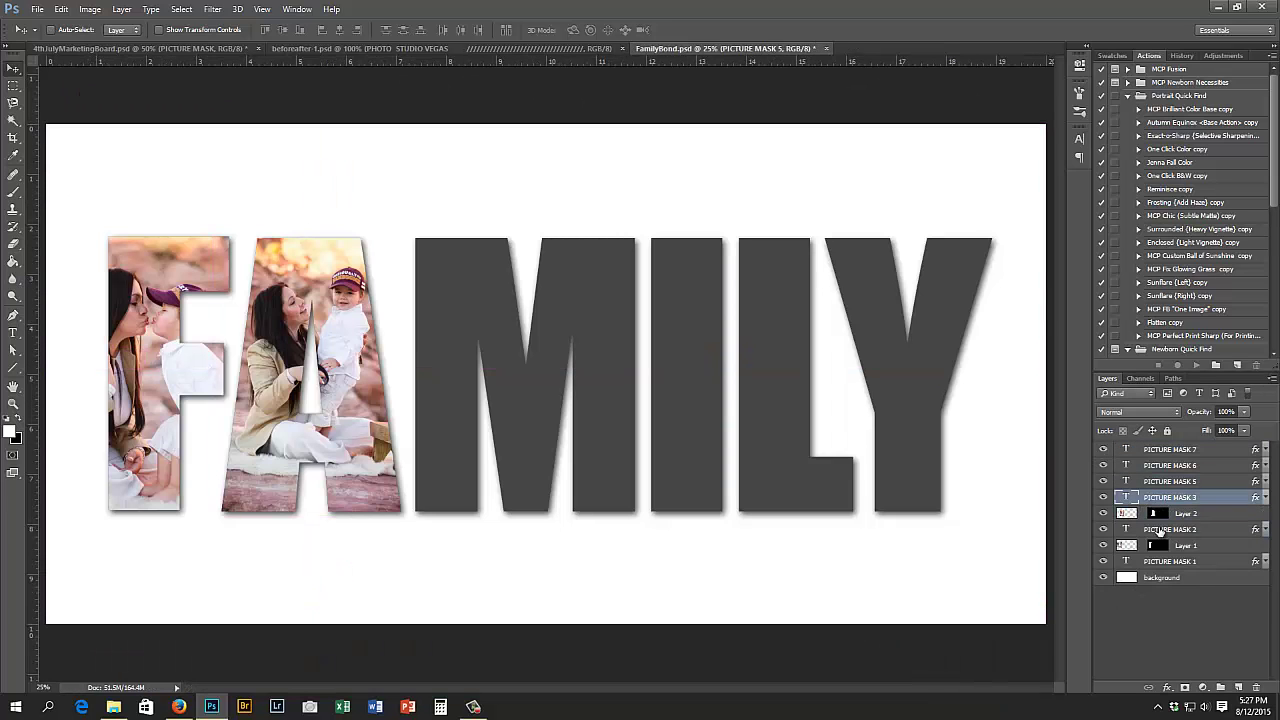
{"action": "key", "text": "ctrl+v"}
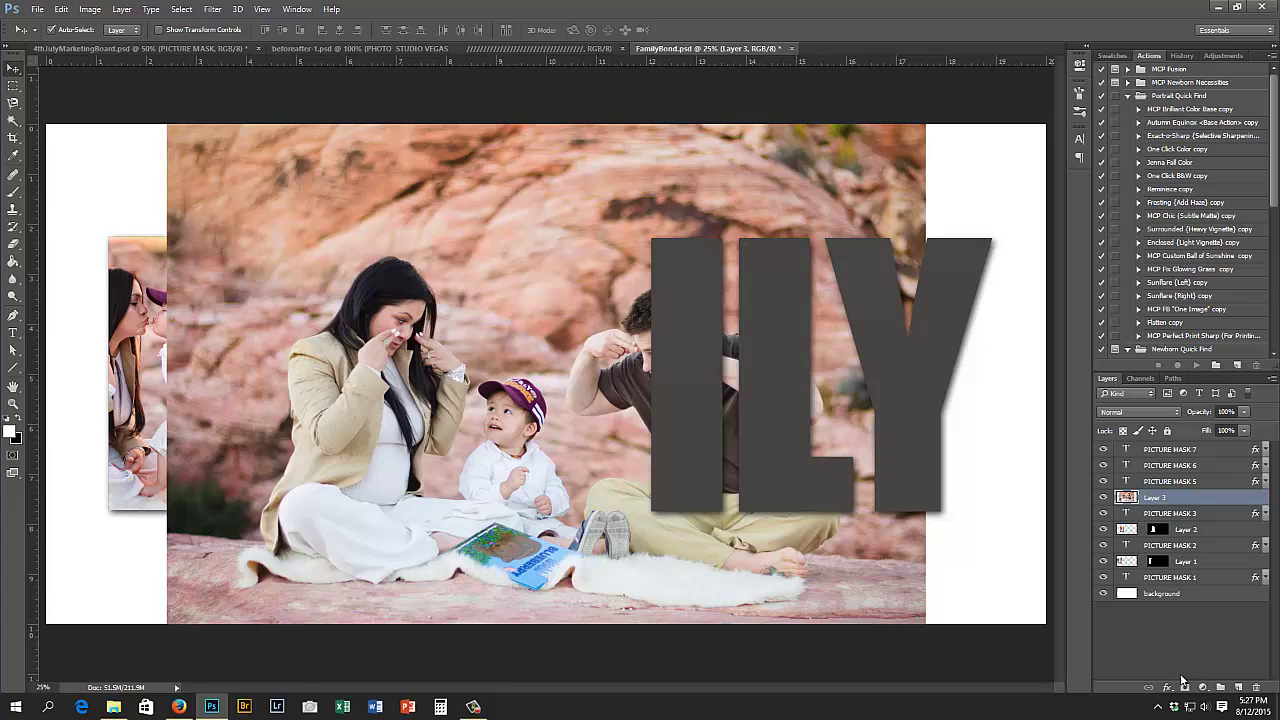
{"action": "left_click", "coordinate": [1116, 502], "text": "alt"}
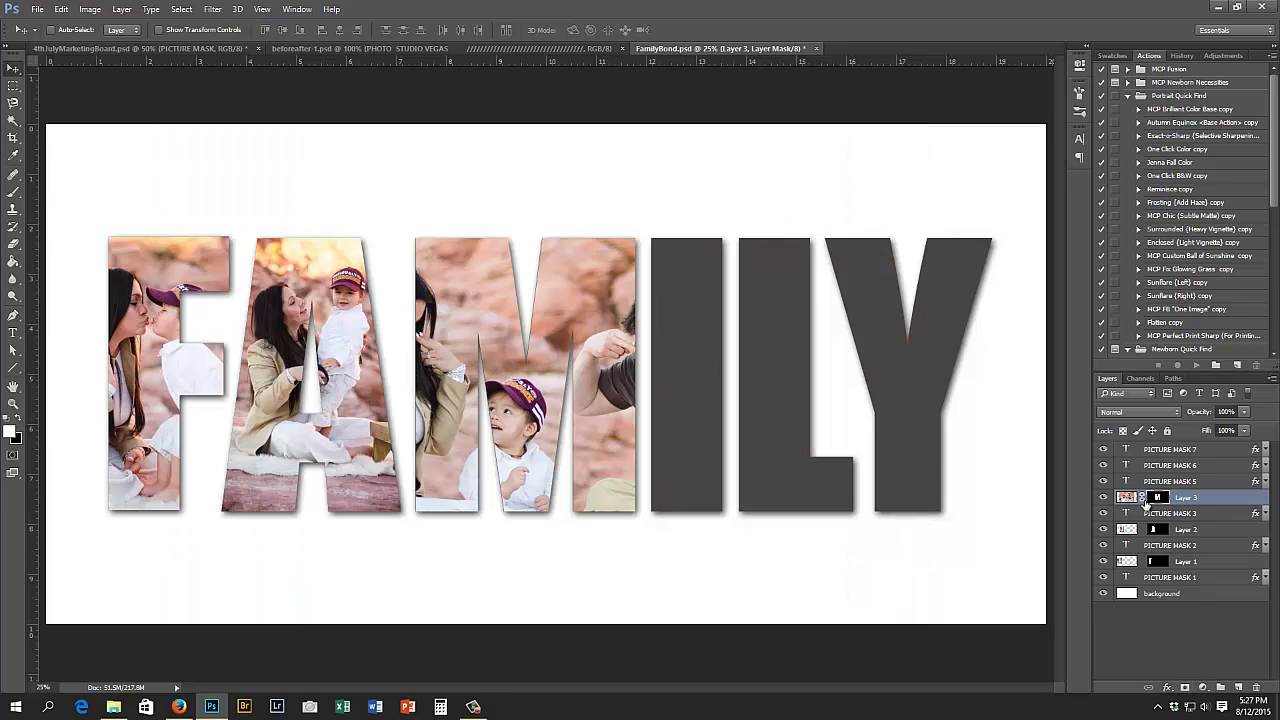
{"action": "left_click", "coordinate": [1103, 497]}
{"action": "left_click", "coordinate": [1103, 497]}
- Scale the family photo to about 55% so everyone fits inside the M
{"action": "left_click", "coordinate": [1127, 497]}
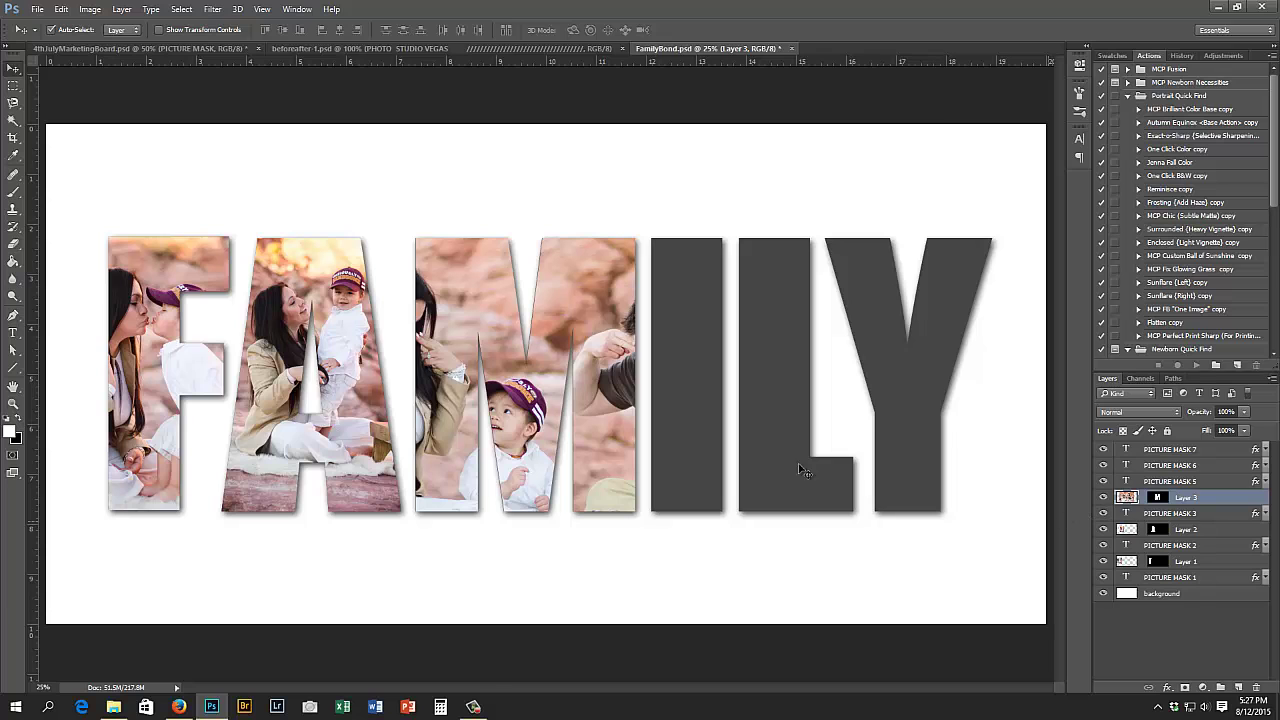
{"action": "key", "text": "ctrl+t"}
{"action": "left_click_drag", "start_coordinate": [924, 119], "coordinate": [761, 233]}
{"action": "left_click_drag", "start_coordinate": [166, 634], "coordinate": [330, 497]}
{"action": "left_click_drag", "start_coordinate": [522, 438], "coordinate": [595, 393]}
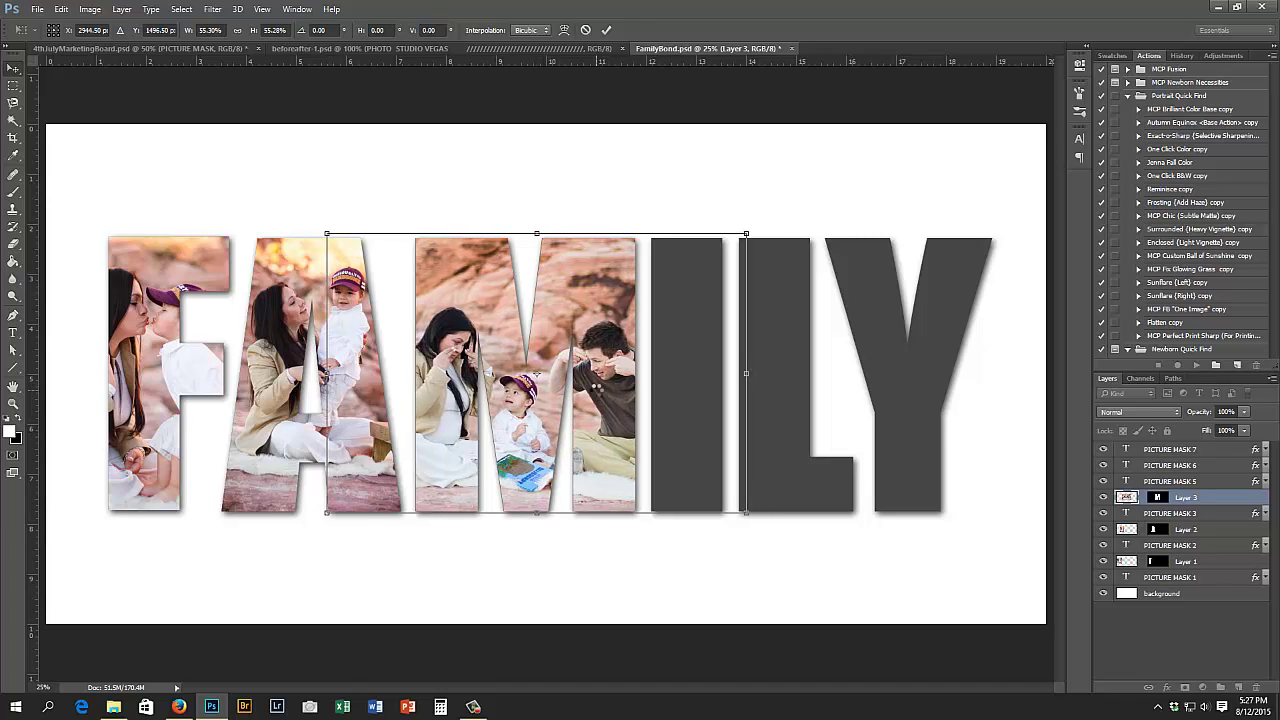
{"action": "key", "text": "Return"}
{"action": "key", "text": "ctrl+o"}
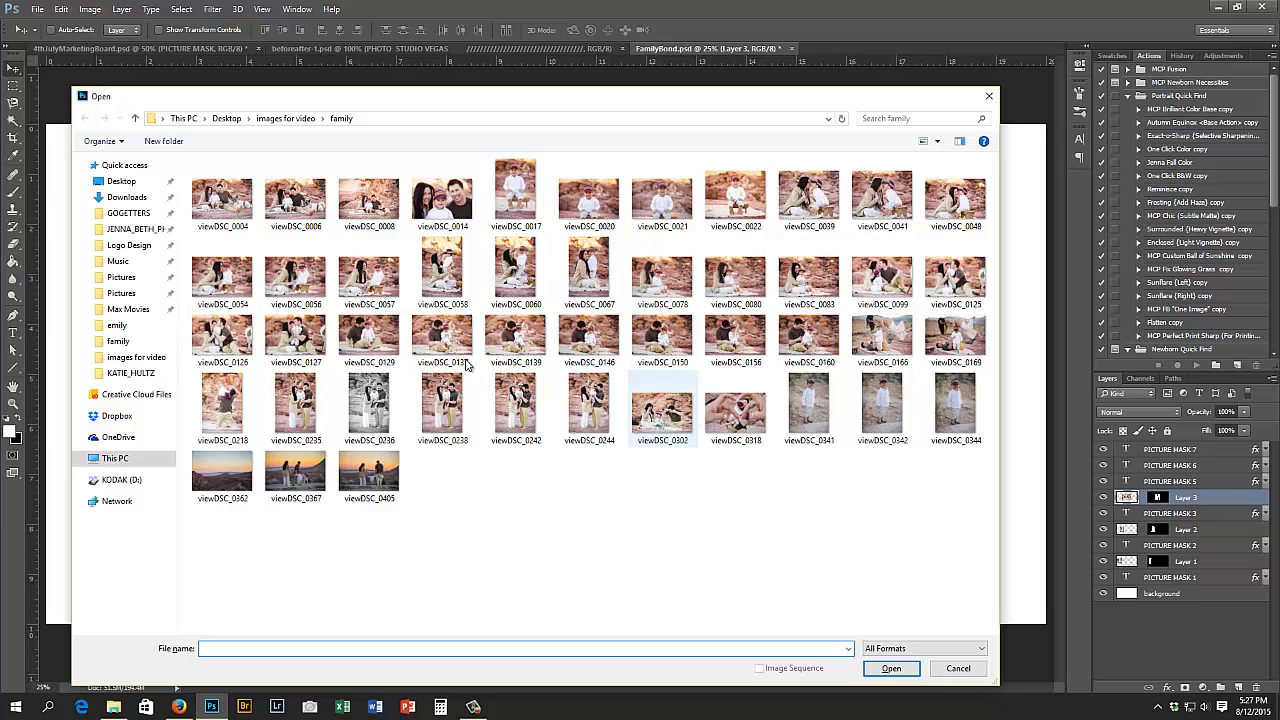
- Paste the black-and-white family photo above PICTURE MASK 5 and mask it to the I
{"action": "key", "text": "Escape"}
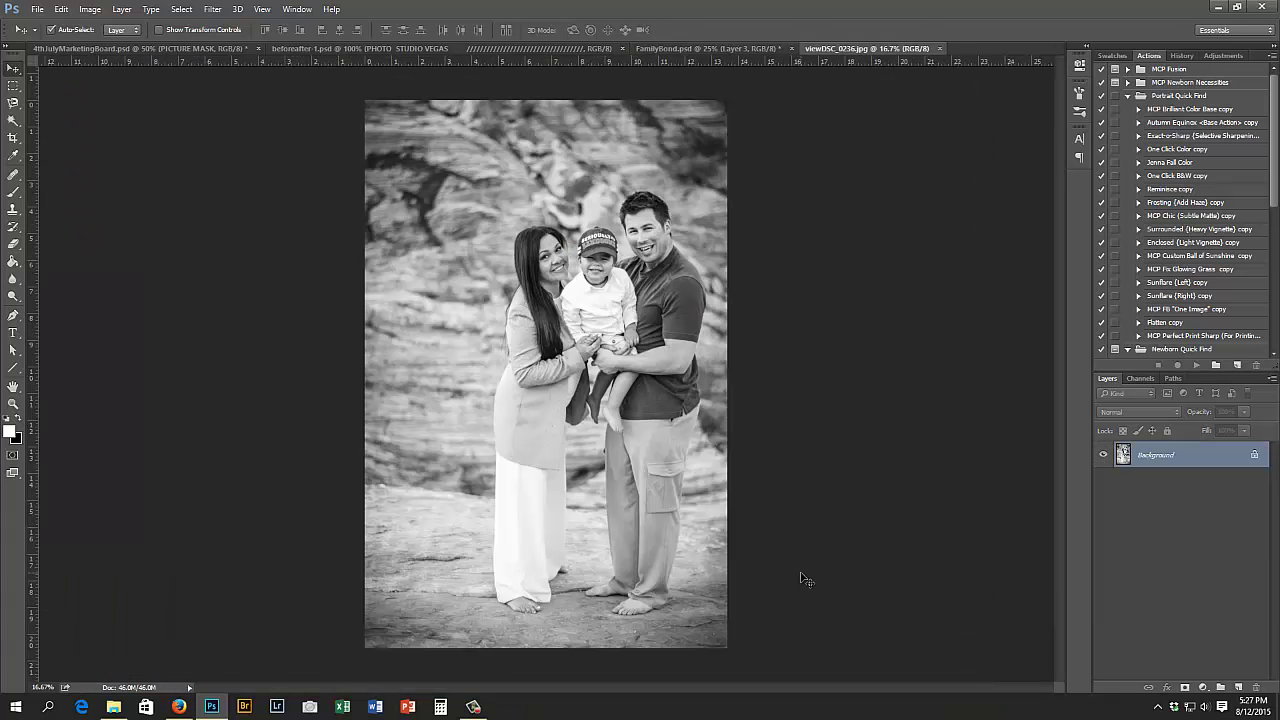
{"action": "key", "text": "ctrl+w"}
{"action": "left_click", "coordinate": [1170, 482]}
{"action": "key", "text": "ctrl+v"}
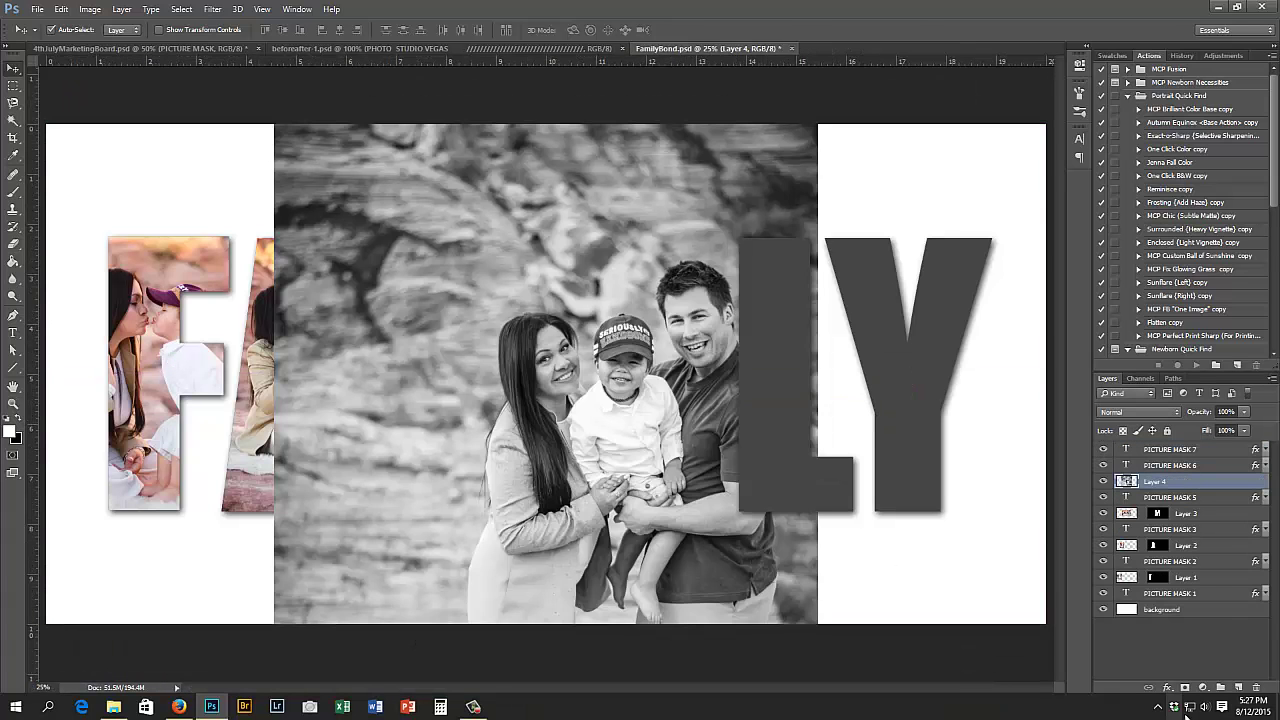
{"action": "left_click", "coordinate": [1185, 689]}
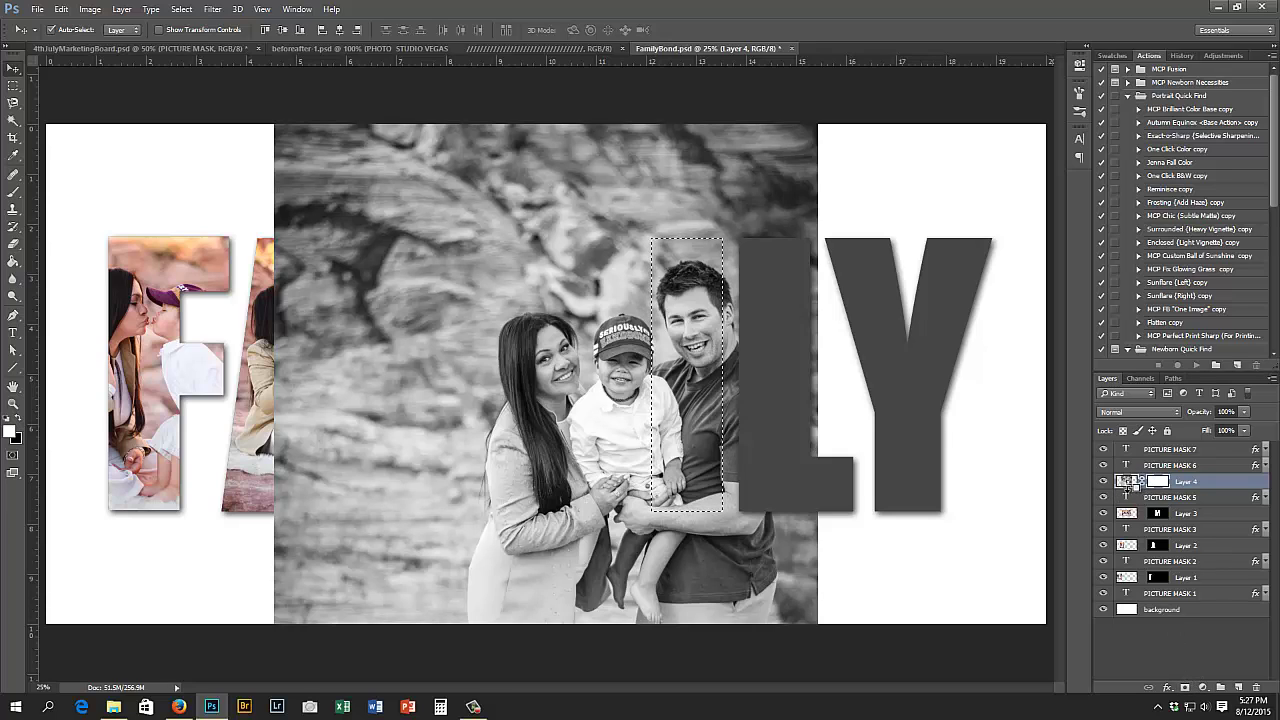
{"action": "key", "text": "ctrl+z"}
{"action": "left_click", "coordinate": [1185, 689]}
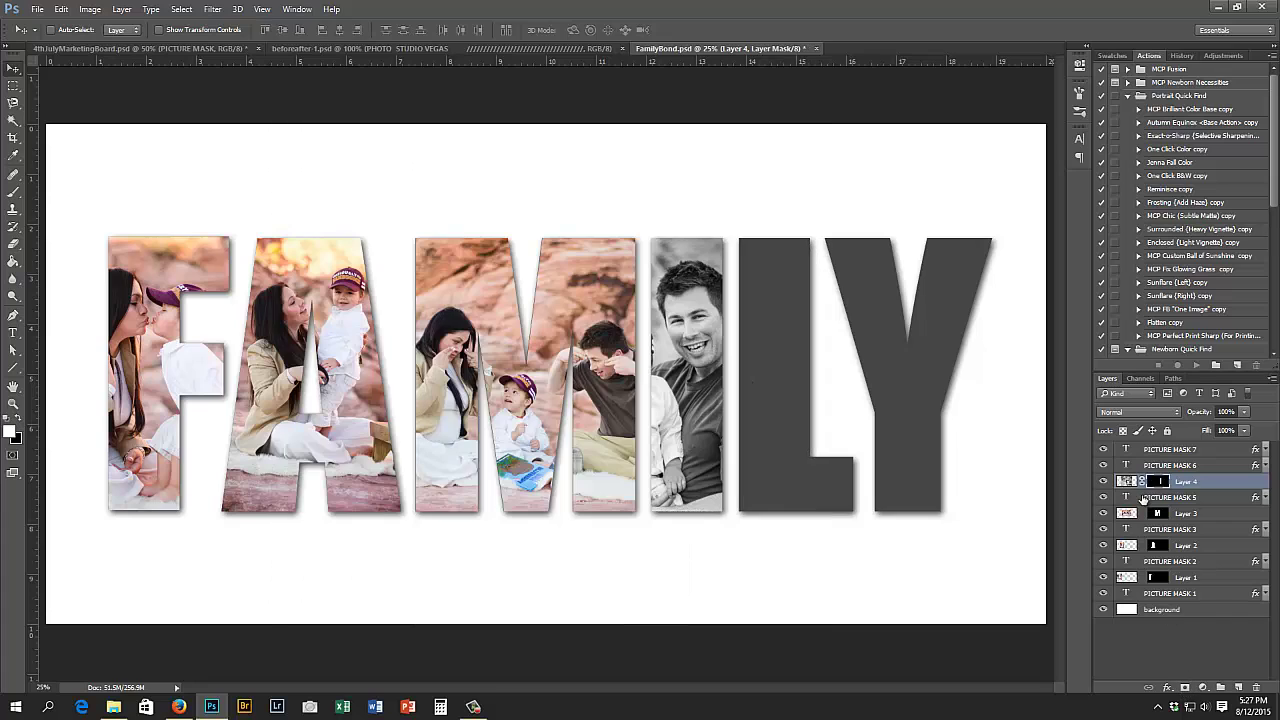
- Shrink the photo to about 34% and fit it inside the I
{"action": "left_click", "coordinate": [1130, 483]}
{"action": "key", "text": "ctrl+t"}
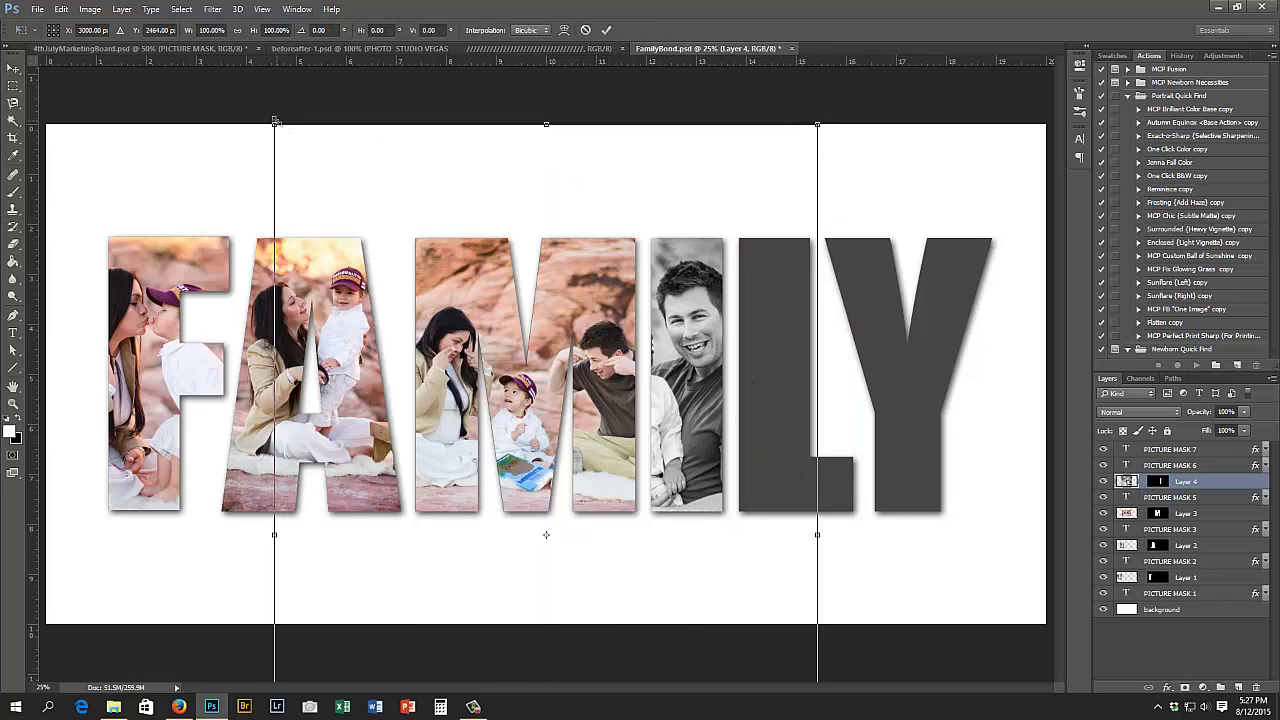
{"action": "left_click_drag", "start_coordinate": [276, 121], "coordinate": [768, 225]}
{"action": "left_click_drag", "start_coordinate": [540, 580], "coordinate": [600, 490]}
{"action": "left_click_drag", "start_coordinate": [680, 428], "coordinate": [662, 428]}
{"action": "key", "text": "Return"}
- Copy the father-and-toddler photo viewDSC_0156 and close it without saving
{"action": "key", "text": "ctrl+o"}
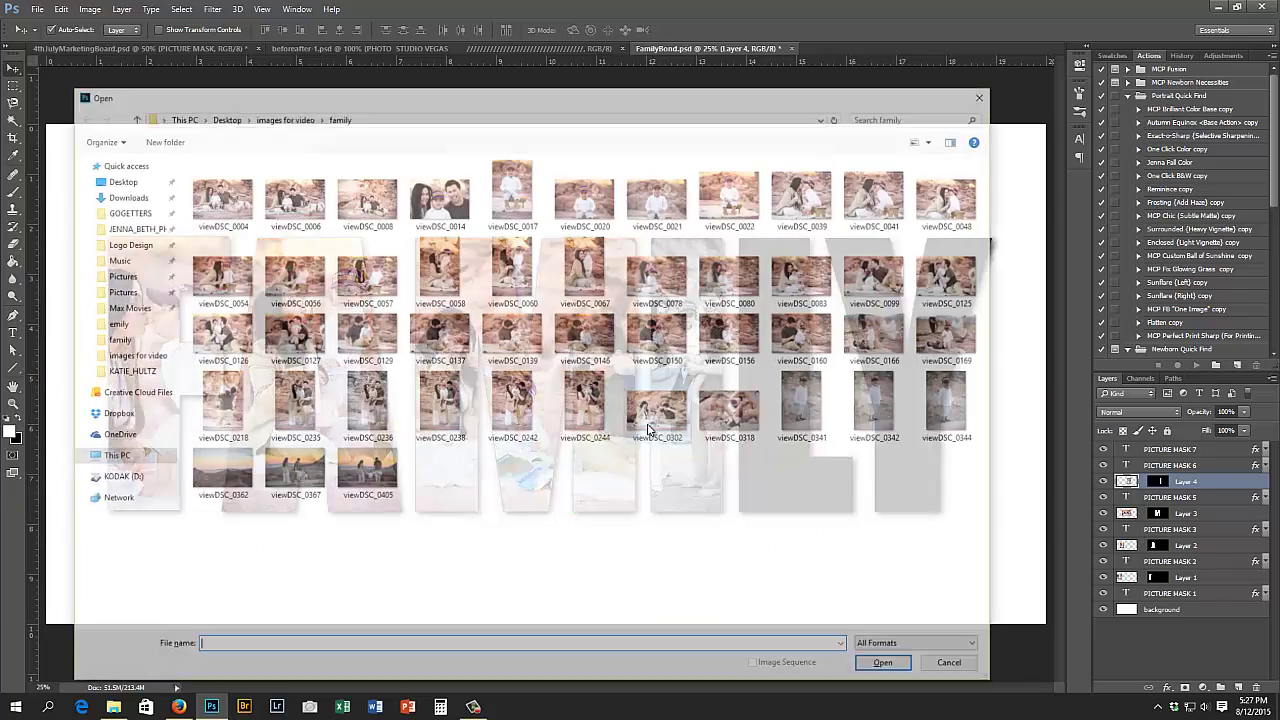
{"action": "double_click", "coordinate": [729, 340]}
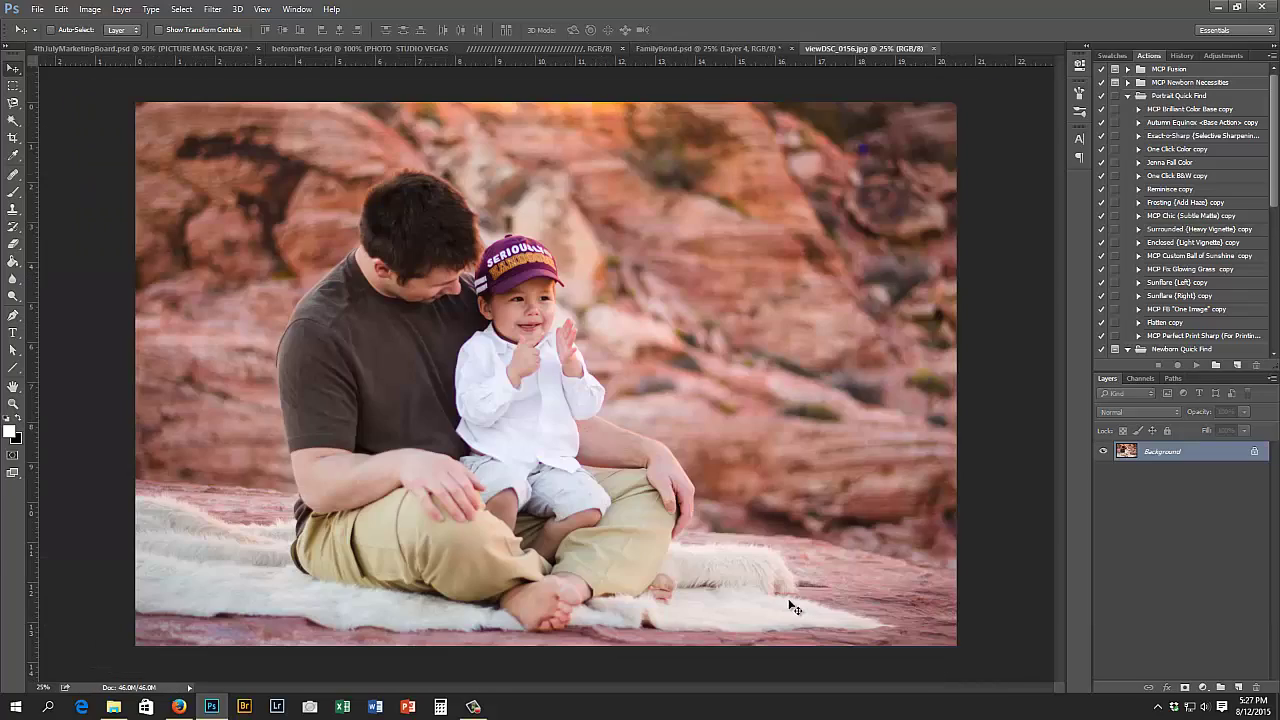
{"action": "key", "text": "ctrl+q"}
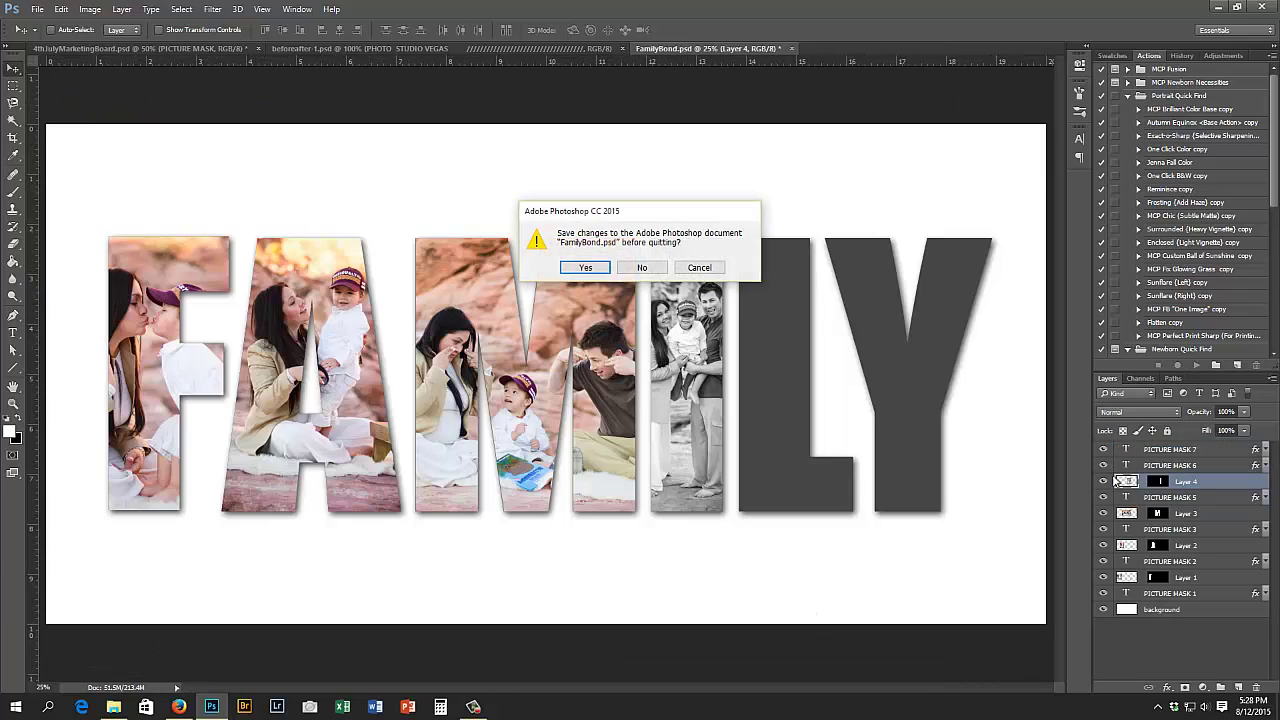
{"action": "left_click", "coordinate": [642, 268]}
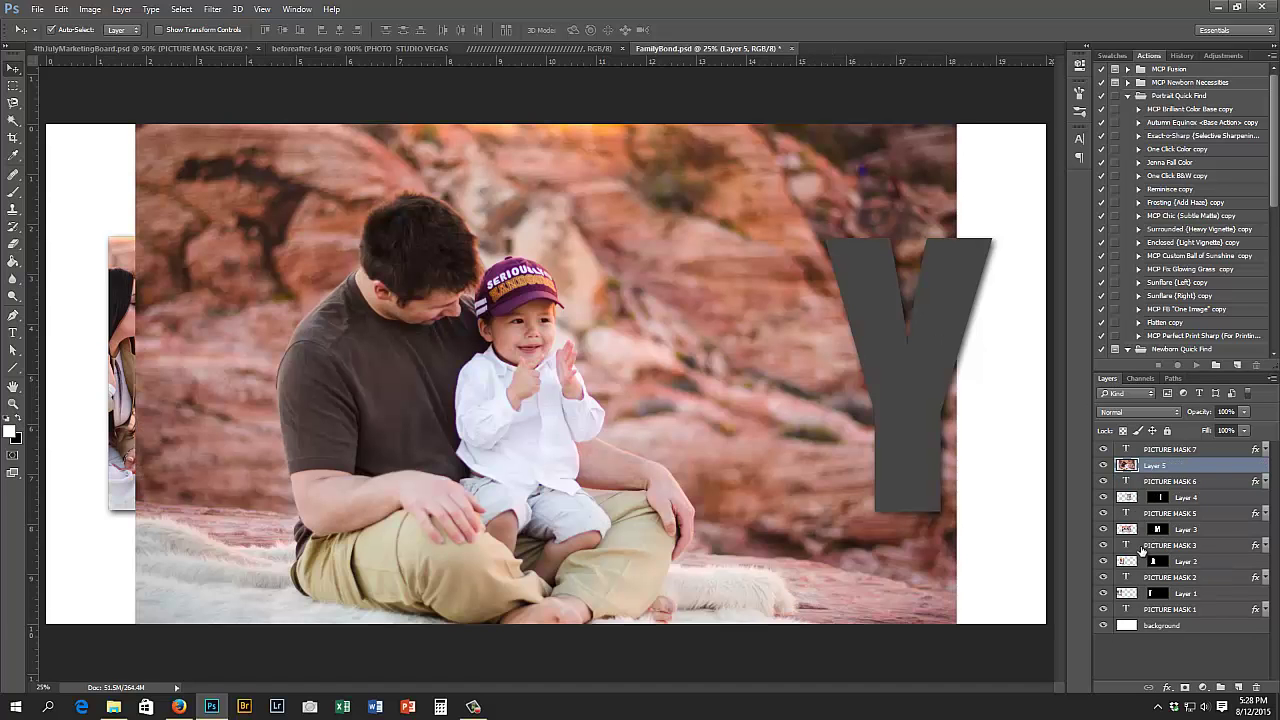
- Mask the photo to the letter L, scale it to about 51% and shift it right
{"action": "left_click", "coordinate": [1185, 688]}
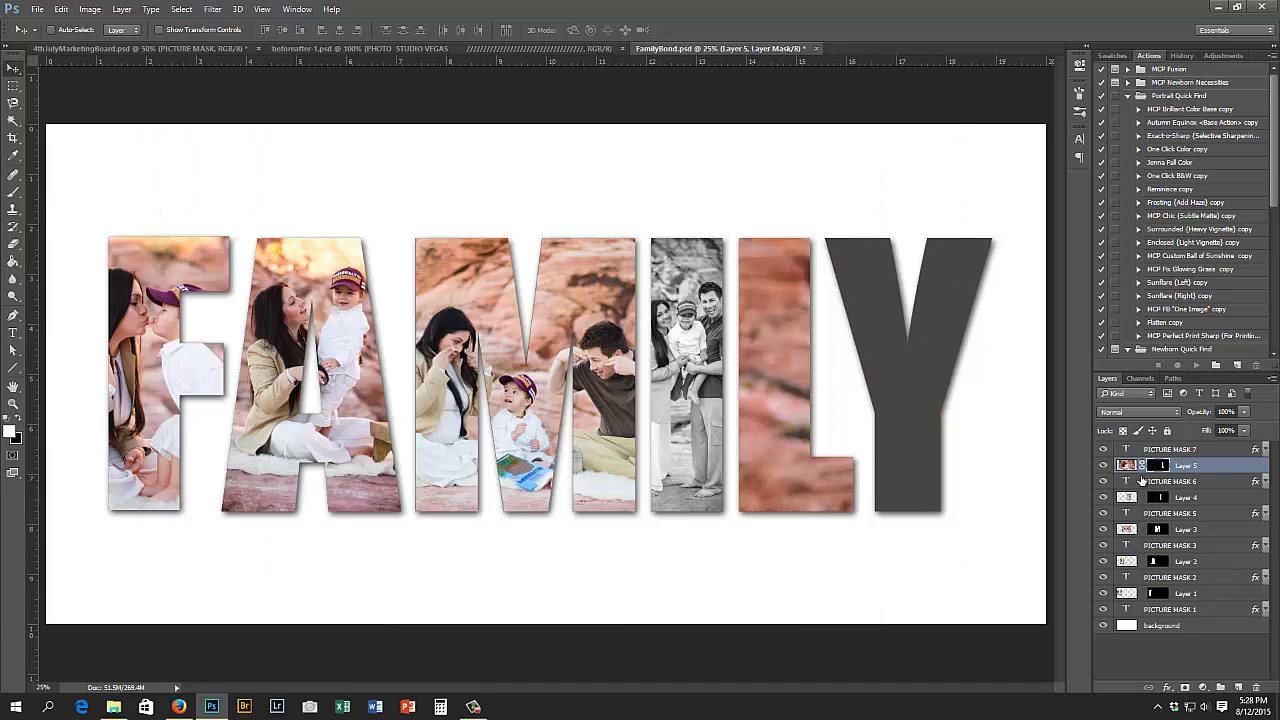
{"action": "left_click", "coordinate": [1133, 466]}
{"action": "key", "text": "ctrl+t"}
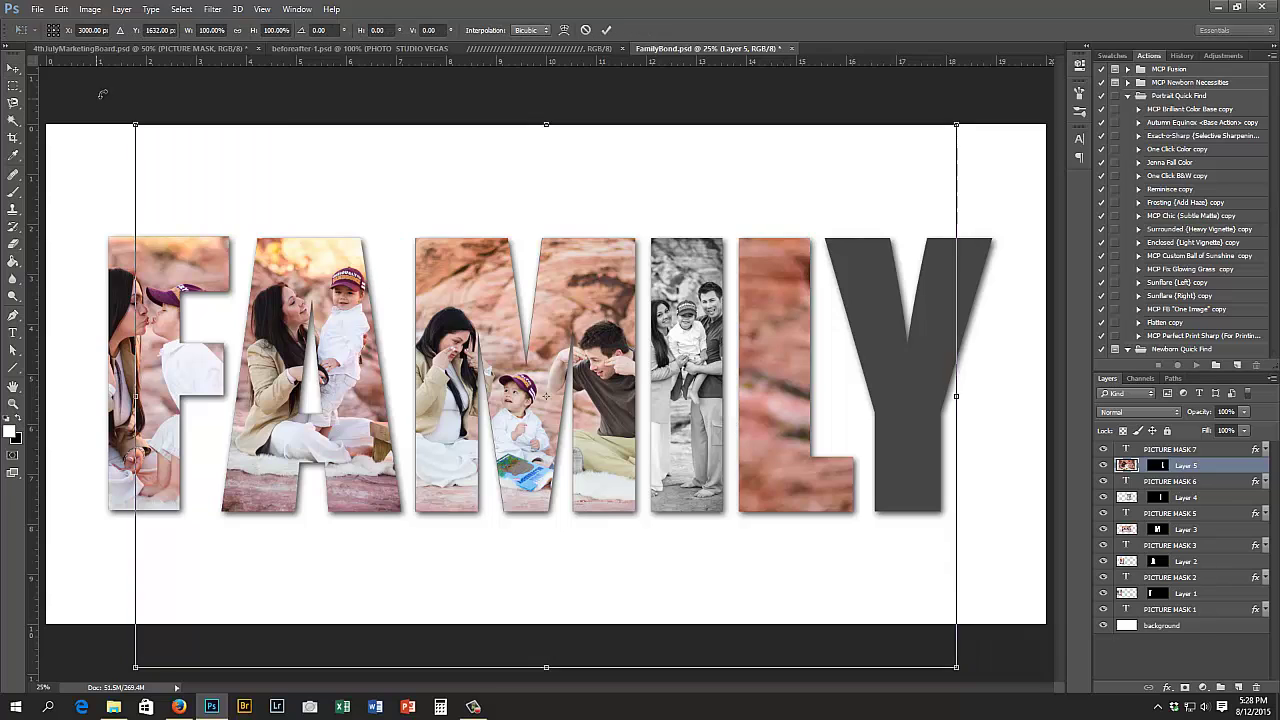
{"action": "left_click_drag", "start_coordinate": [138, 122], "coordinate": [340, 178]}
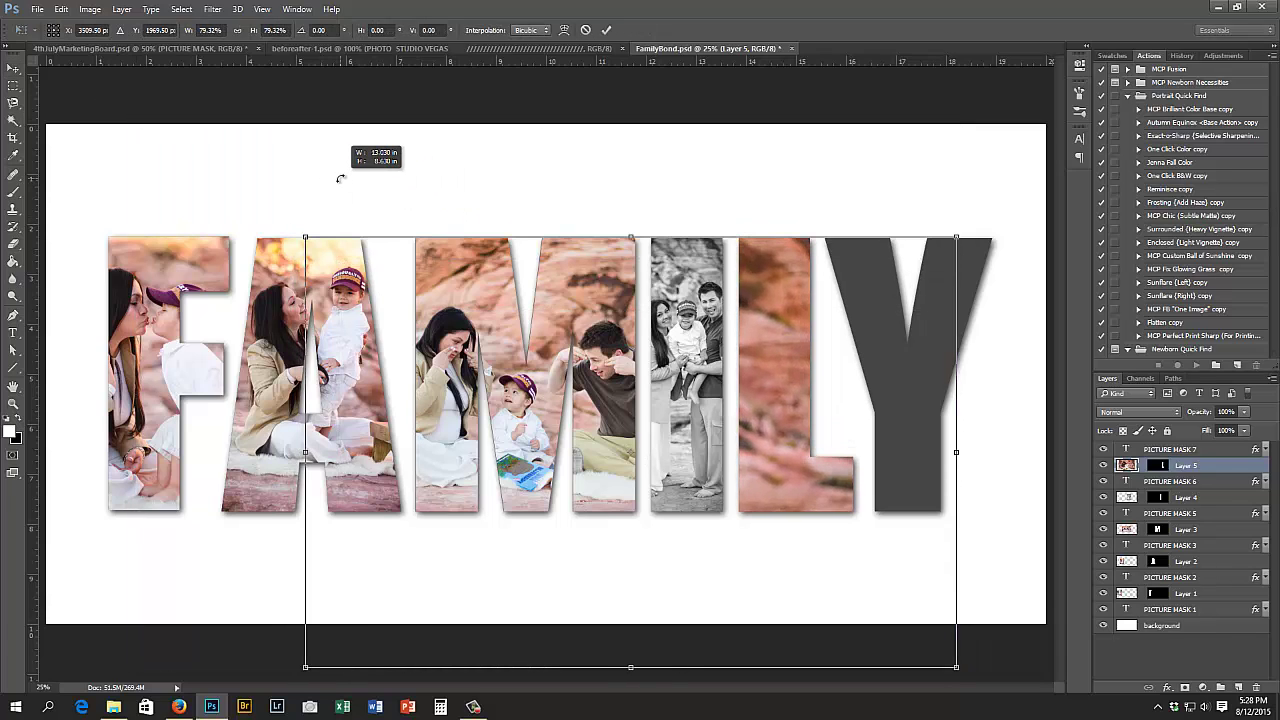
{"action": "left_click_drag", "start_coordinate": [305, 667], "coordinate": [530, 468]}
{"action": "left_click_drag", "start_coordinate": [748, 393], "coordinate": [809, 393]}
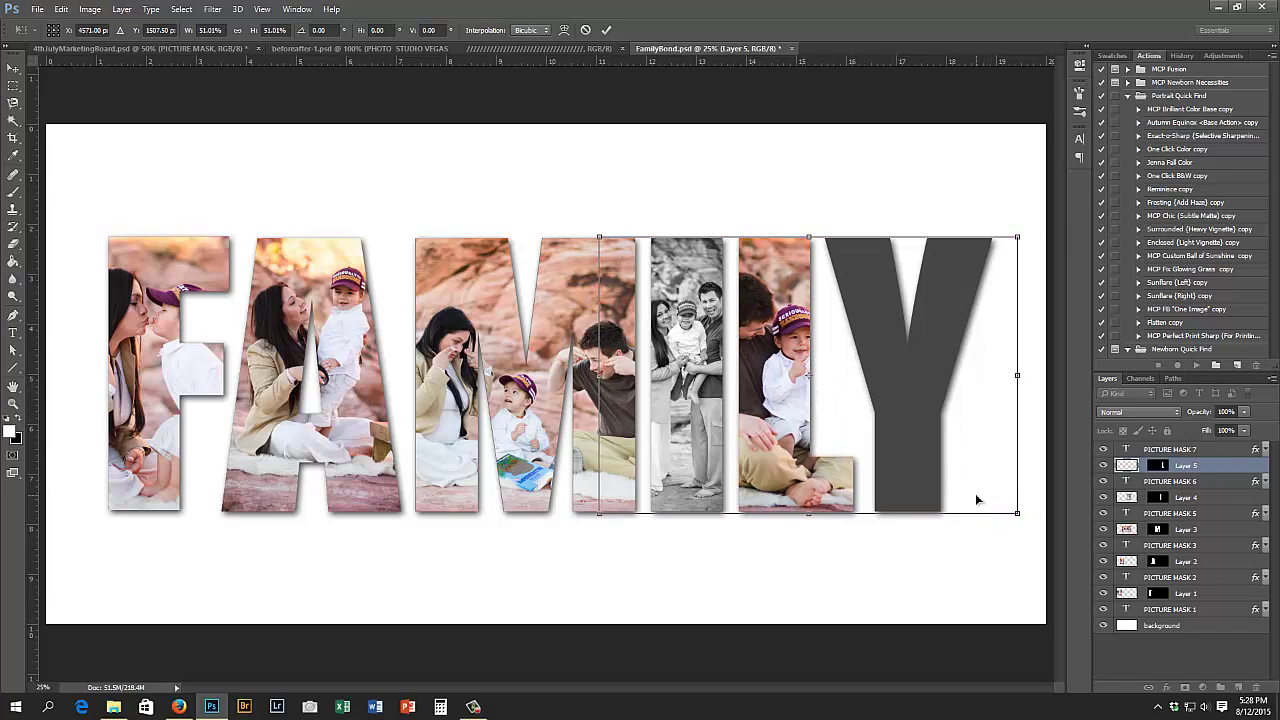
{"action": "key", "text": "Return"}
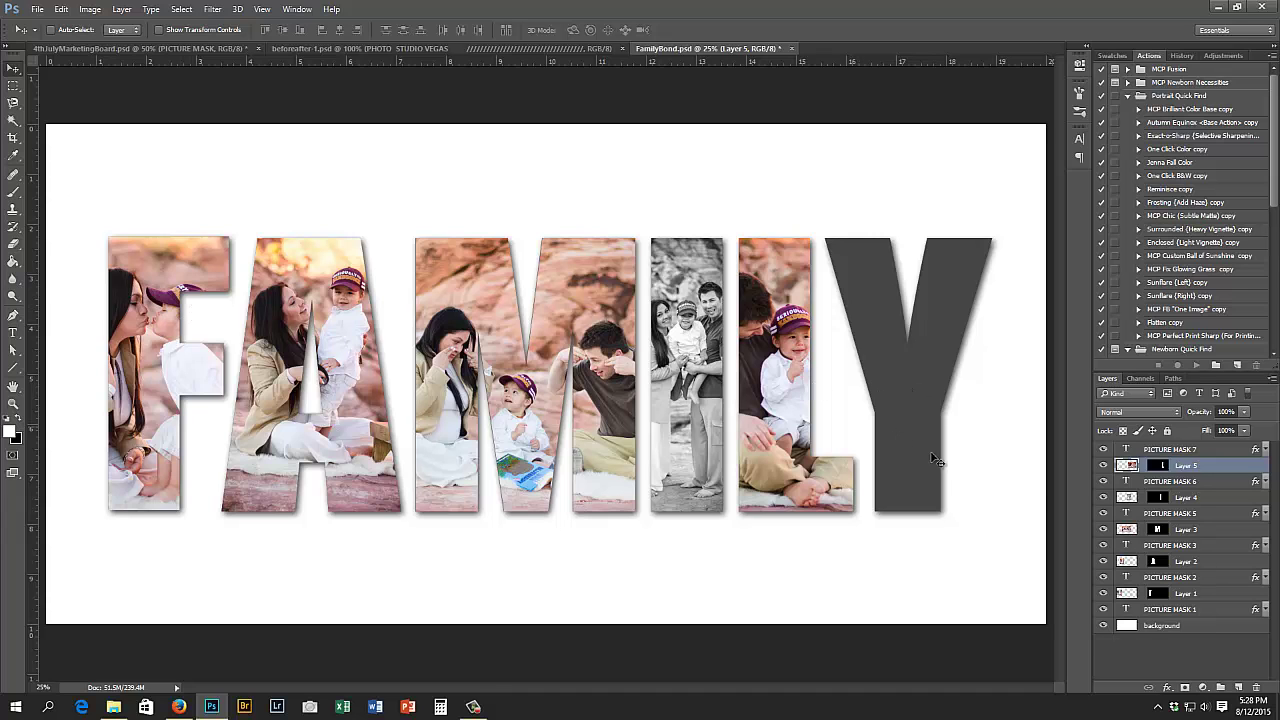
- Copy the sunset photo viewDSC_0367 and paste it above the top letter layer
{"action": "key", "text": "ctrl+o"}
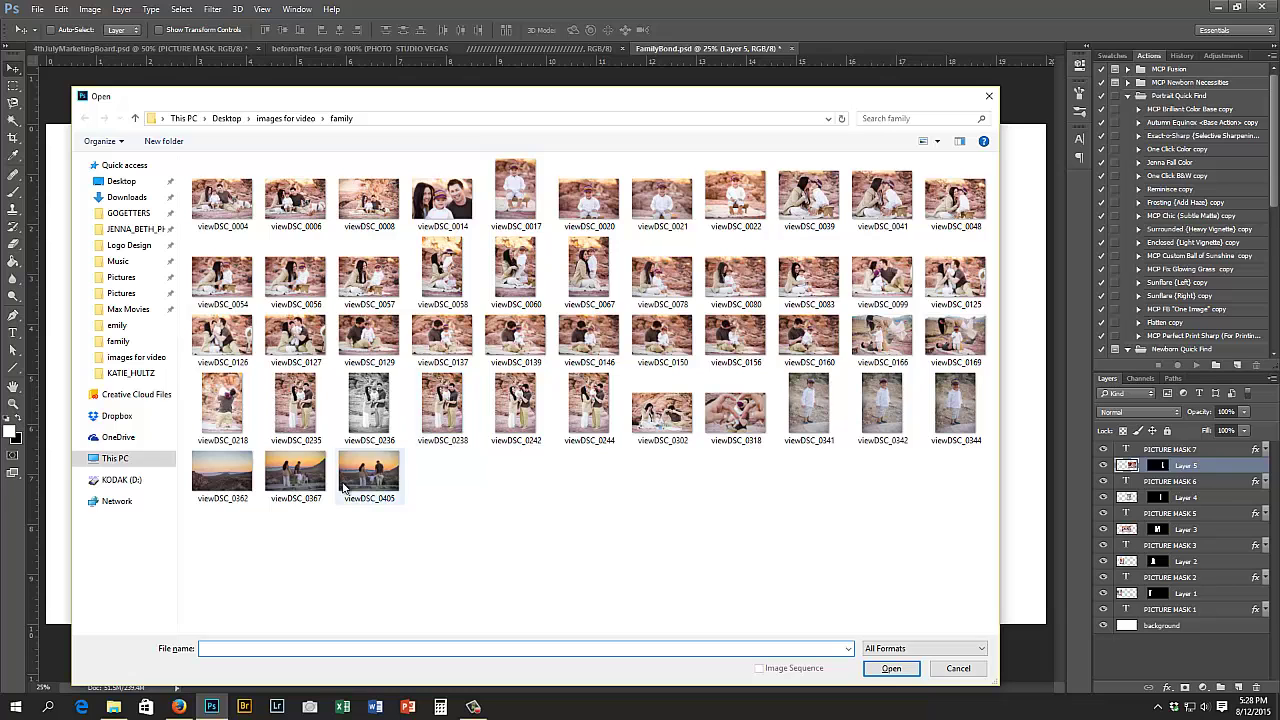
{"action": "double_click", "coordinate": [283, 476]}
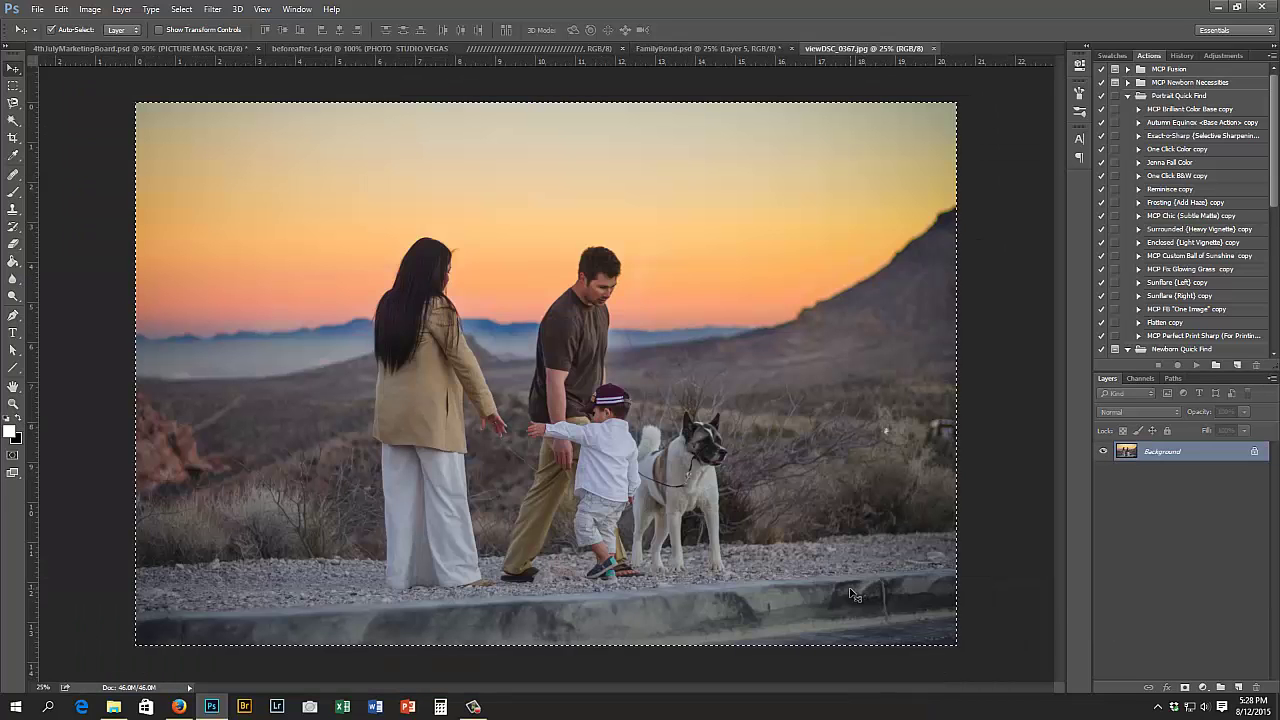
{"action": "key", "text": "ctrl+w"}
{"action": "left_click", "coordinate": [1165, 455]}
{"action": "key", "text": "ctrl+v"}
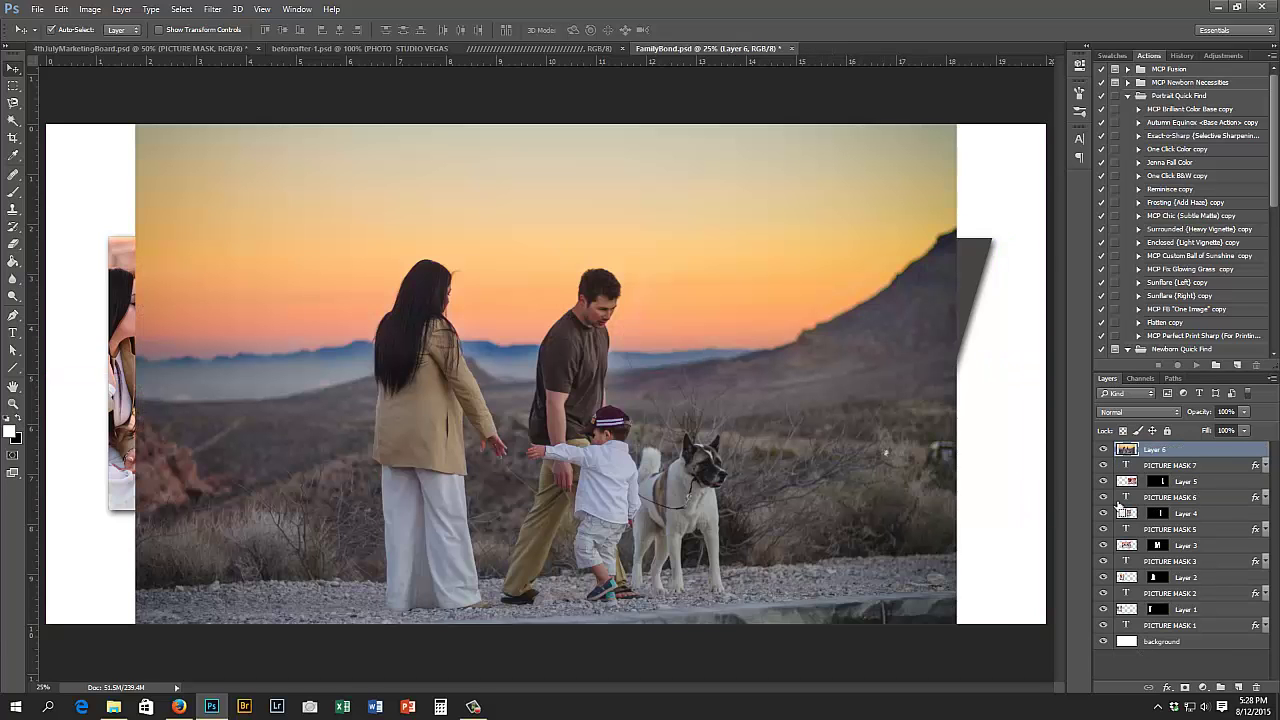
- Mask the sunset photo to the letter Y, scale it to about 51% and move it right
{"action": "left_click", "coordinate": [1124, 466], "text": "ctrl"}
{"action": "left_click", "coordinate": [1184, 688]}
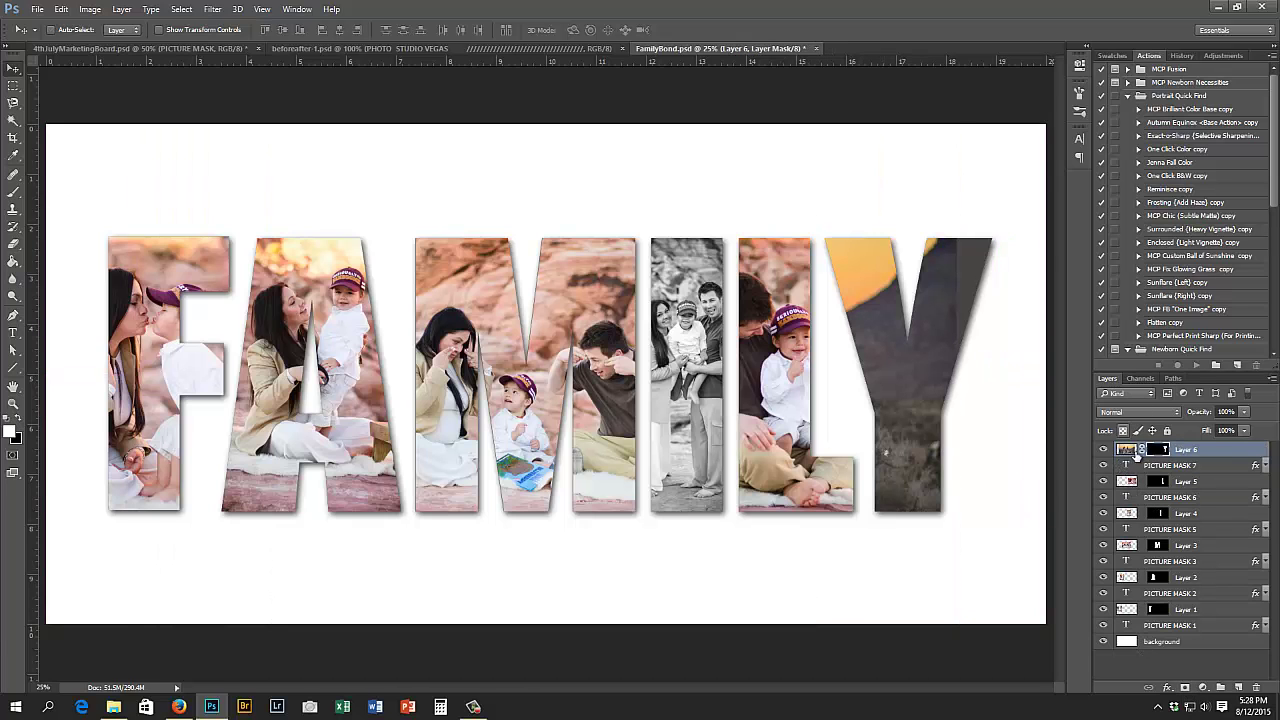
{"action": "key", "text": "ctrl+t"}
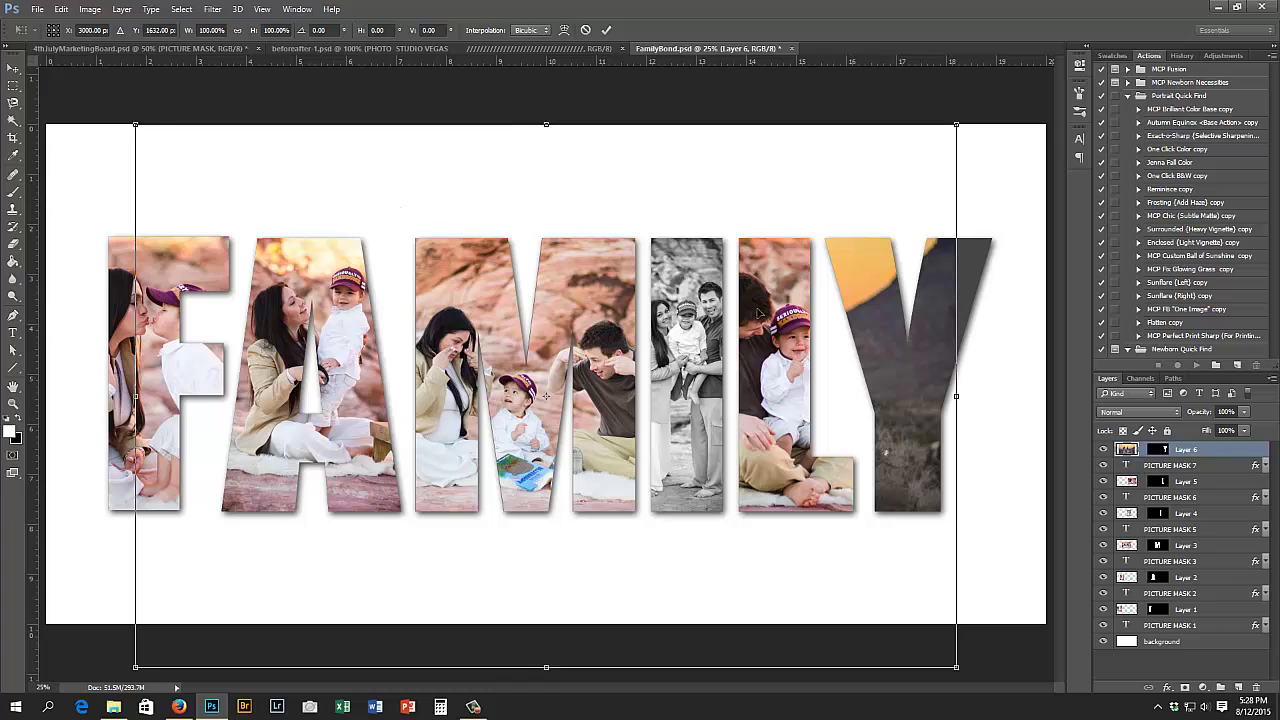
{"action": "left_click_drag", "start_coordinate": [697, 298], "coordinate": [749, 298]}
{"action": "left_click_drag", "start_coordinate": [187, 124], "coordinate": [391, 240]}
{"action": "left_click_drag", "start_coordinate": [363, 670], "coordinate": [590, 422]}
{"action": "left_click_drag", "start_coordinate": [910, 322], "coordinate": [911, 355]}
{"action": "key", "text": "Return"}
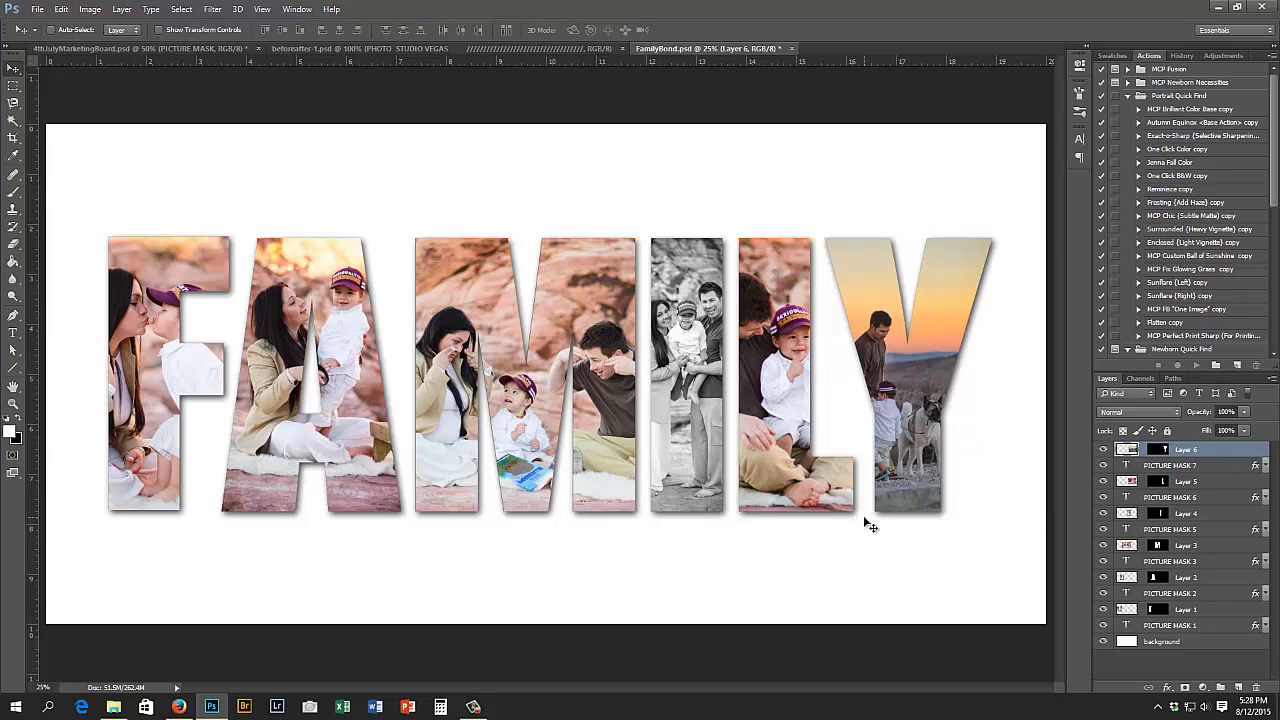
- Save and close FamilyBond.psd, then load the board's PICTURE MASK shape as a selection
{"action": "key", "text": "ctrl+s"}
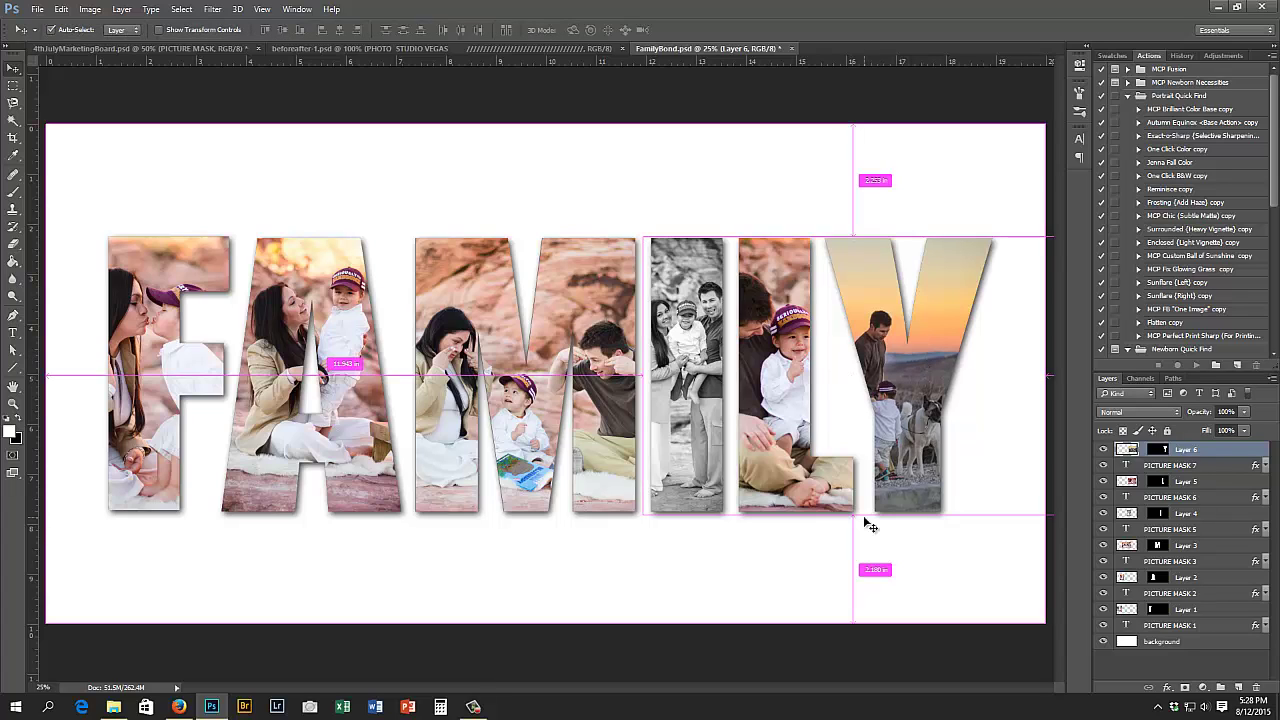
{"action": "key", "text": "ctrl+w"}
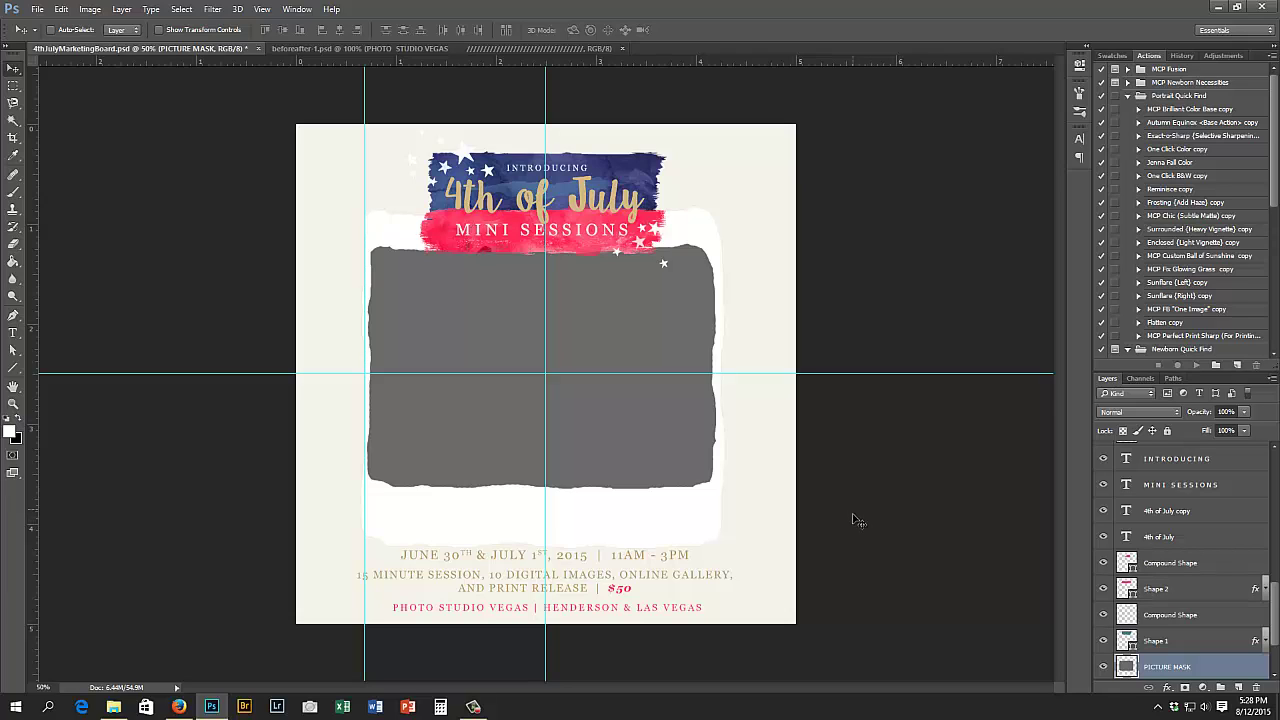
{"action": "scroll", "coordinate": [1214, 669], "scroll_direction": "down", "scroll_amount": 3}
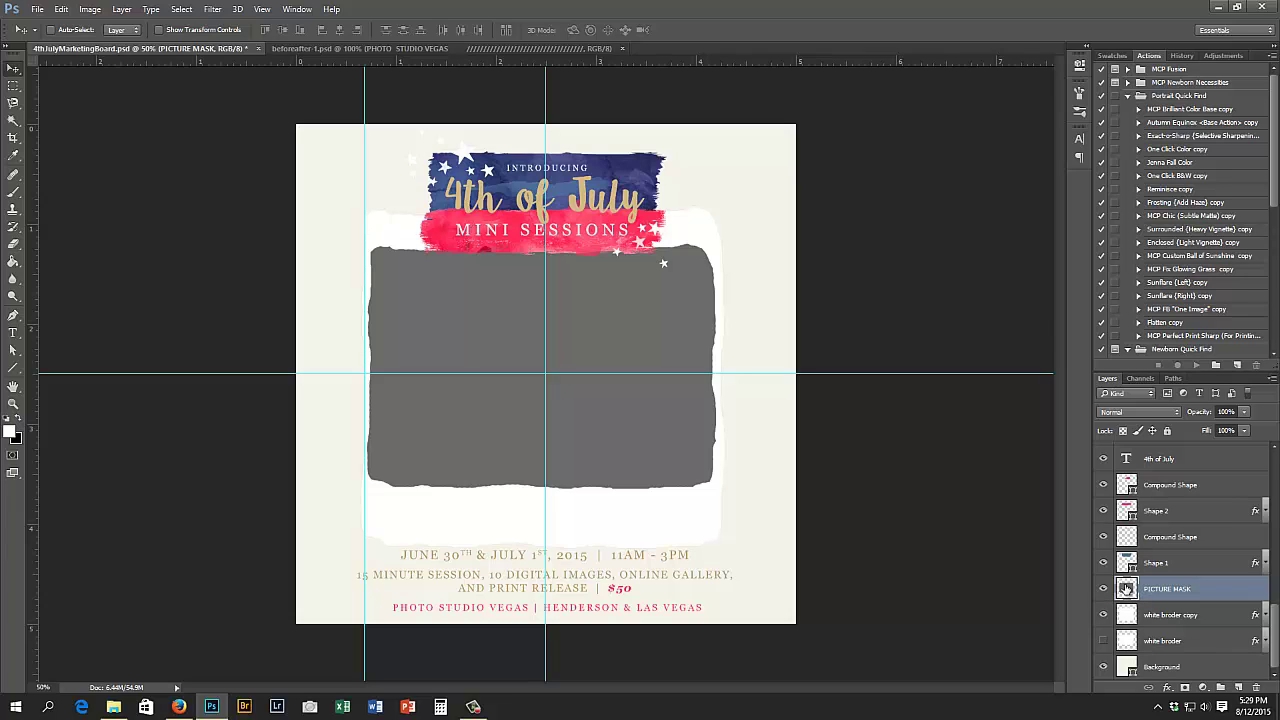
{"action": "left_click", "coordinate": [1127, 589], "text": "ctrl"}
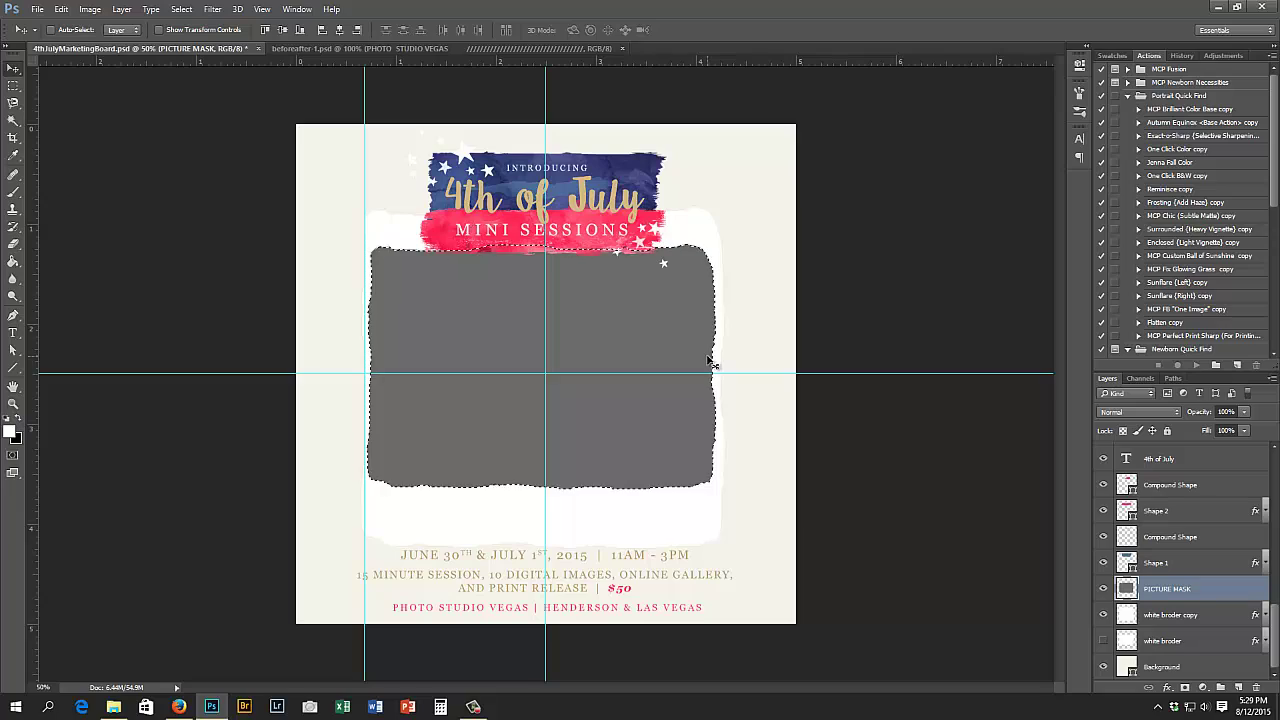
- Paste the toddler photo viewDSC_0022 from the images for video folder into 4thJulyMarketingBoard.psd
{"action": "key", "text": "ctrl+o"}
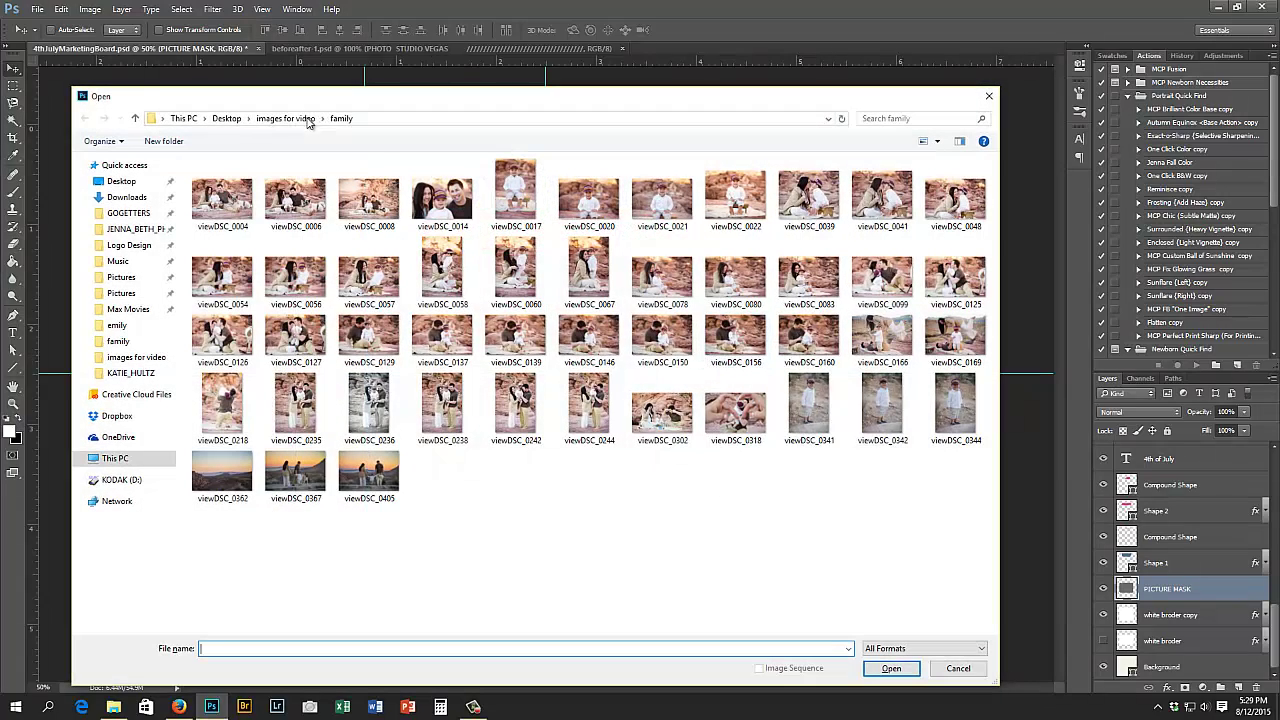
{"action": "left_click", "coordinate": [309, 120]}
{"action": "double_click", "coordinate": [736, 195]}
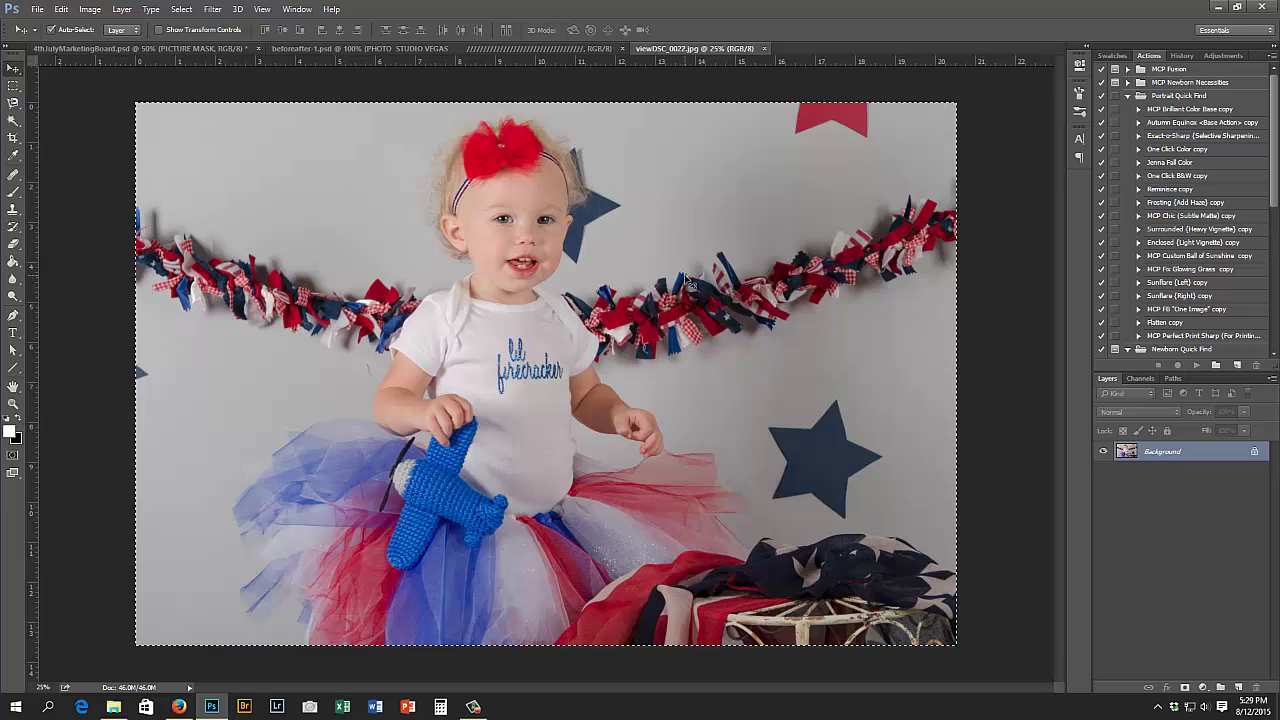
{"action": "key", "text": "ctrl+w"}
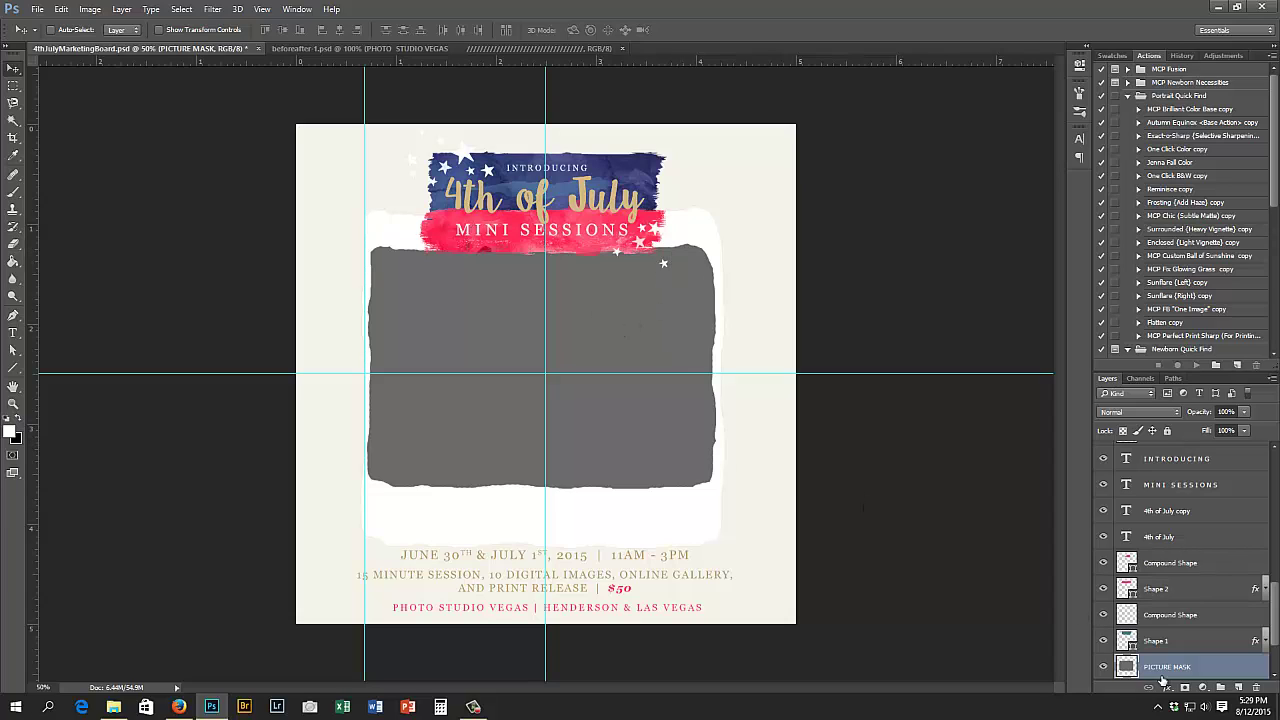
{"action": "scroll", "coordinate": [1162, 681], "scroll_direction": "down", "scroll_amount": 1}
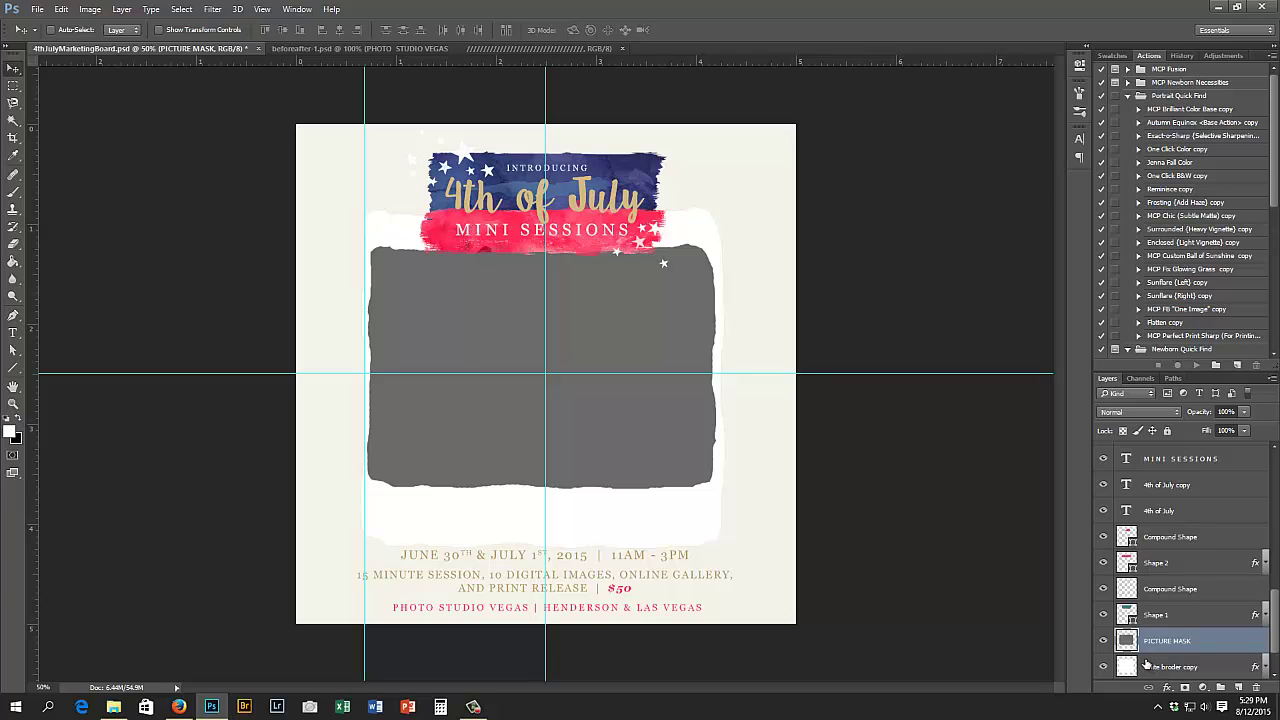
{"action": "scroll", "coordinate": [1148, 670], "scroll_direction": "down", "scroll_amount": 1}
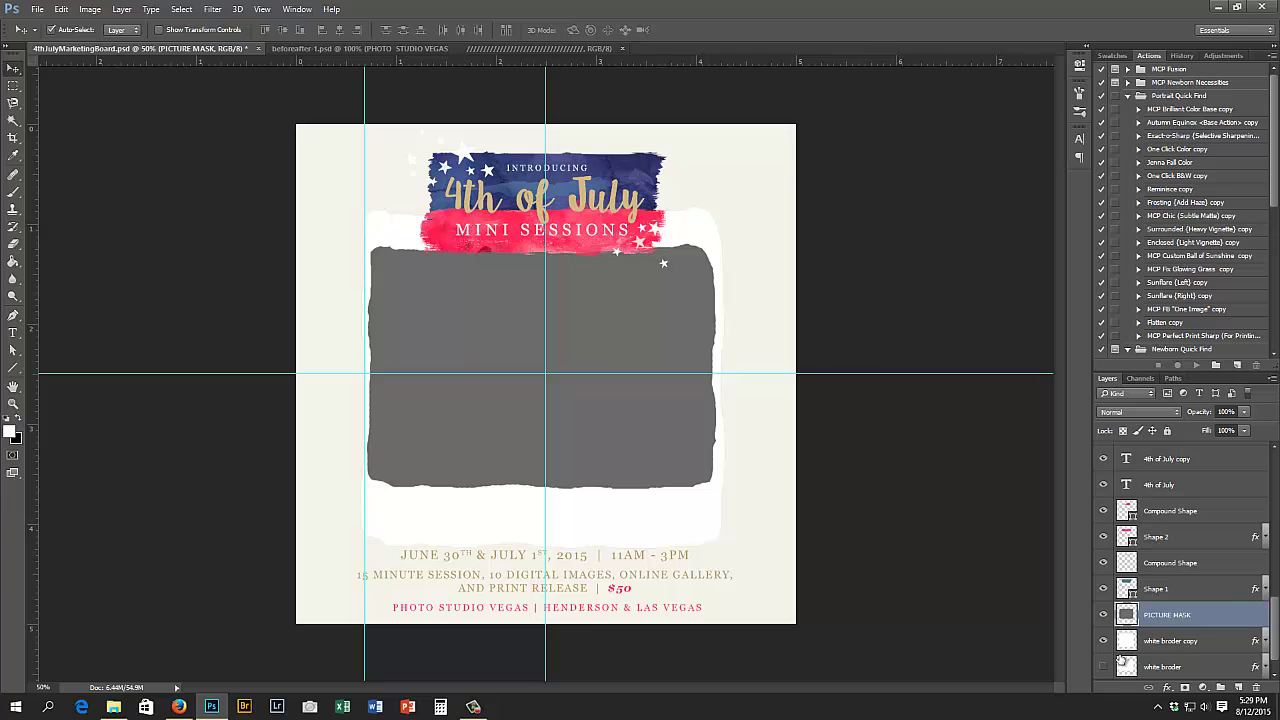
{"action": "key", "text": "ctrl+v"}
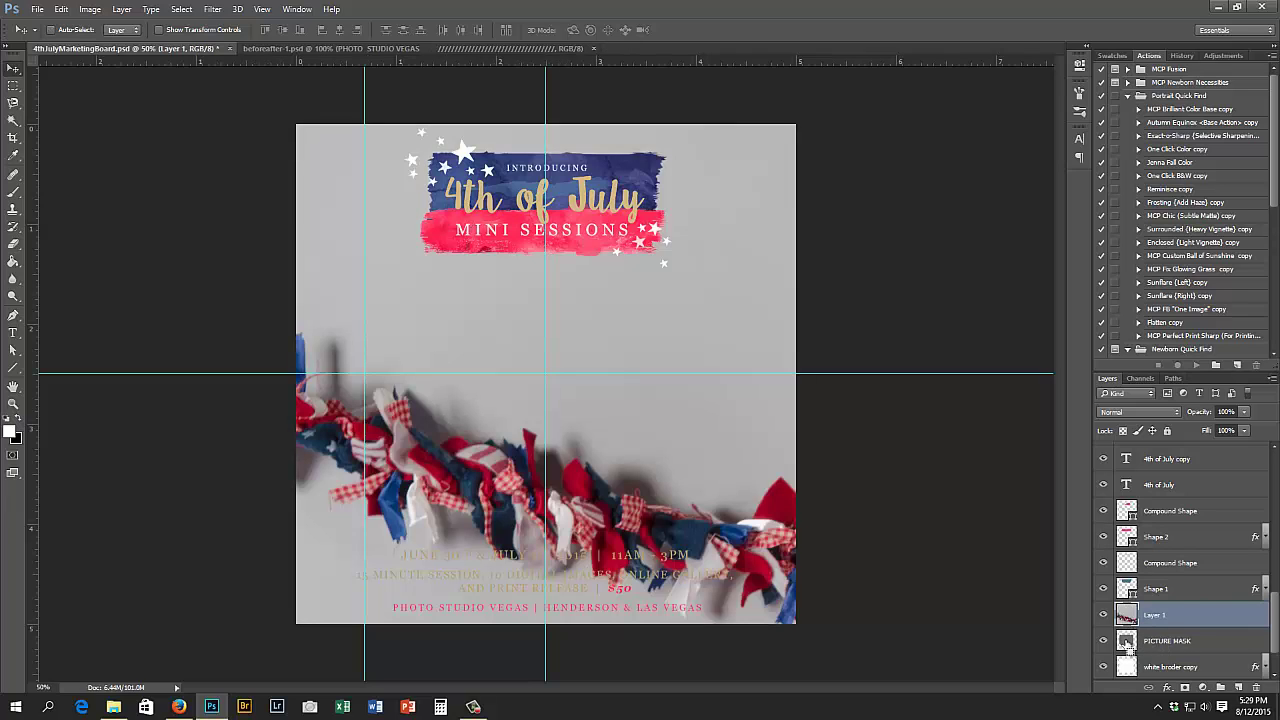
- Mask the toddler photo to the torn-edge frame and scale it to about 23%, nudged right
{"action": "left_click", "coordinate": [1126, 641], "text": "ctrl"}
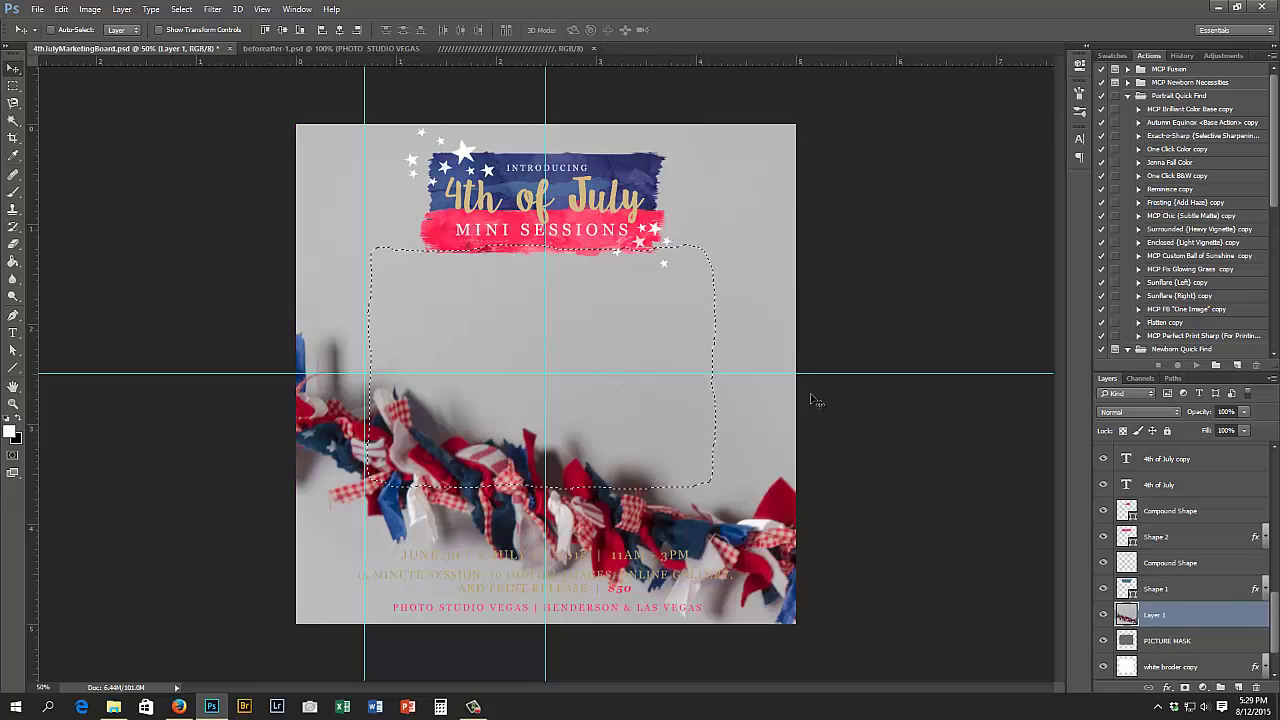
{"action": "left_click", "coordinate": [1185, 688]}
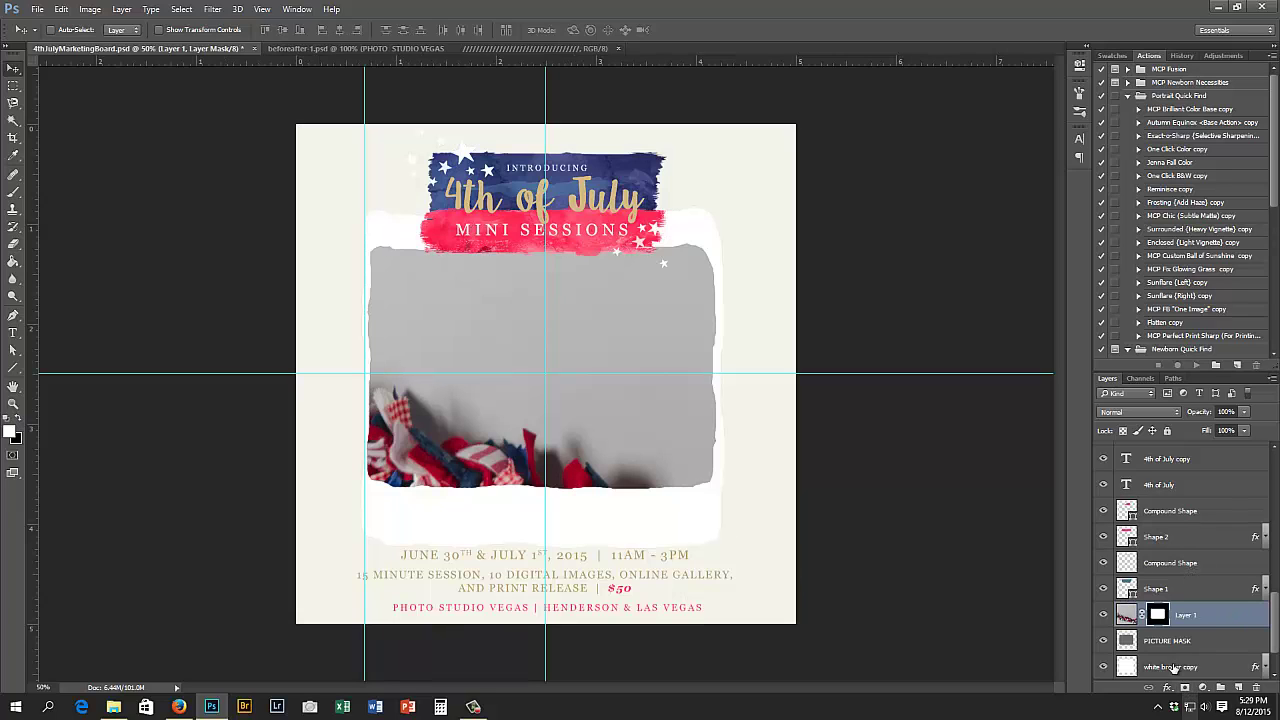
{"action": "left_click", "coordinate": [1122, 615]}
{"action": "key", "text": "ctrl+t"}
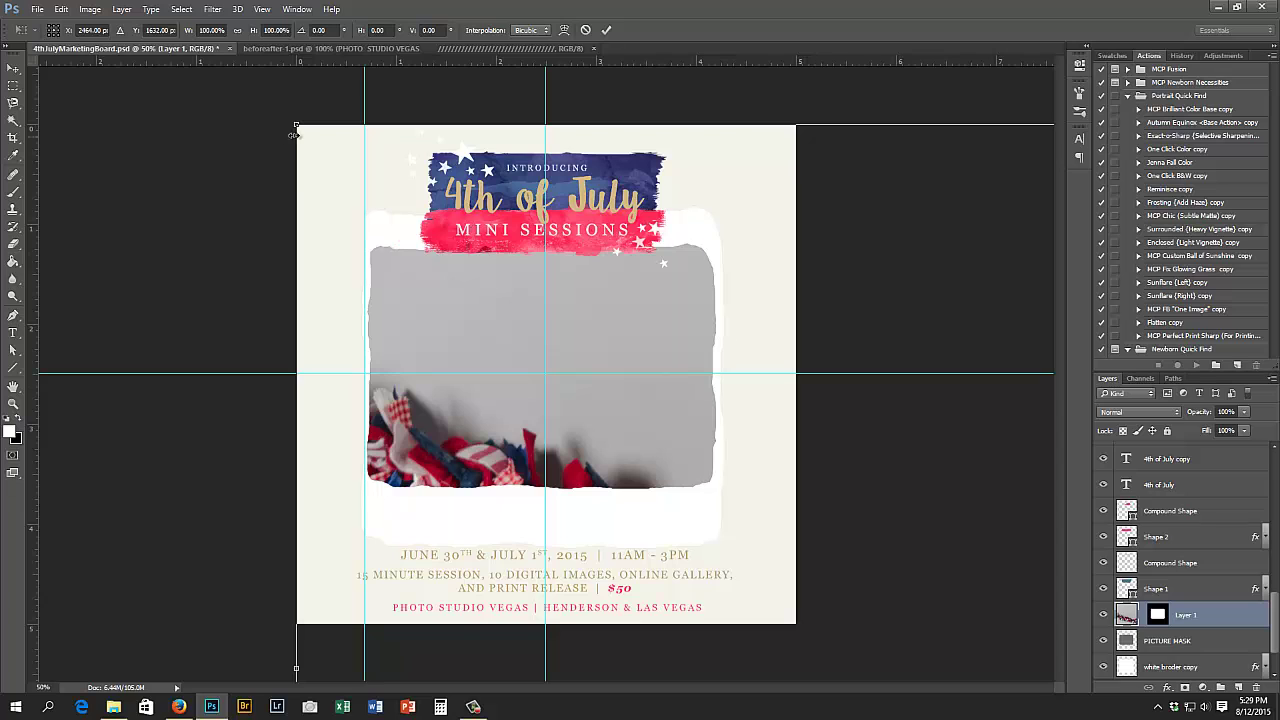
{"action": "left_click_drag", "start_coordinate": [297, 125], "coordinate": [614, 400]}
{"action": "left_click_drag", "start_coordinate": [833, 548], "coordinate": [404, 270]}
{"action": "left_click_drag", "start_coordinate": [828, 122], "coordinate": [728, 205]}
{"action": "left_click_drag", "start_coordinate": [181, 547], "coordinate": [270, 492]}
{"action": "left_click_drag", "start_coordinate": [271, 198], "coordinate": [341, 243]}
{"action": "left_click_drag", "start_coordinate": [514, 383], "coordinate": [534, 383]}
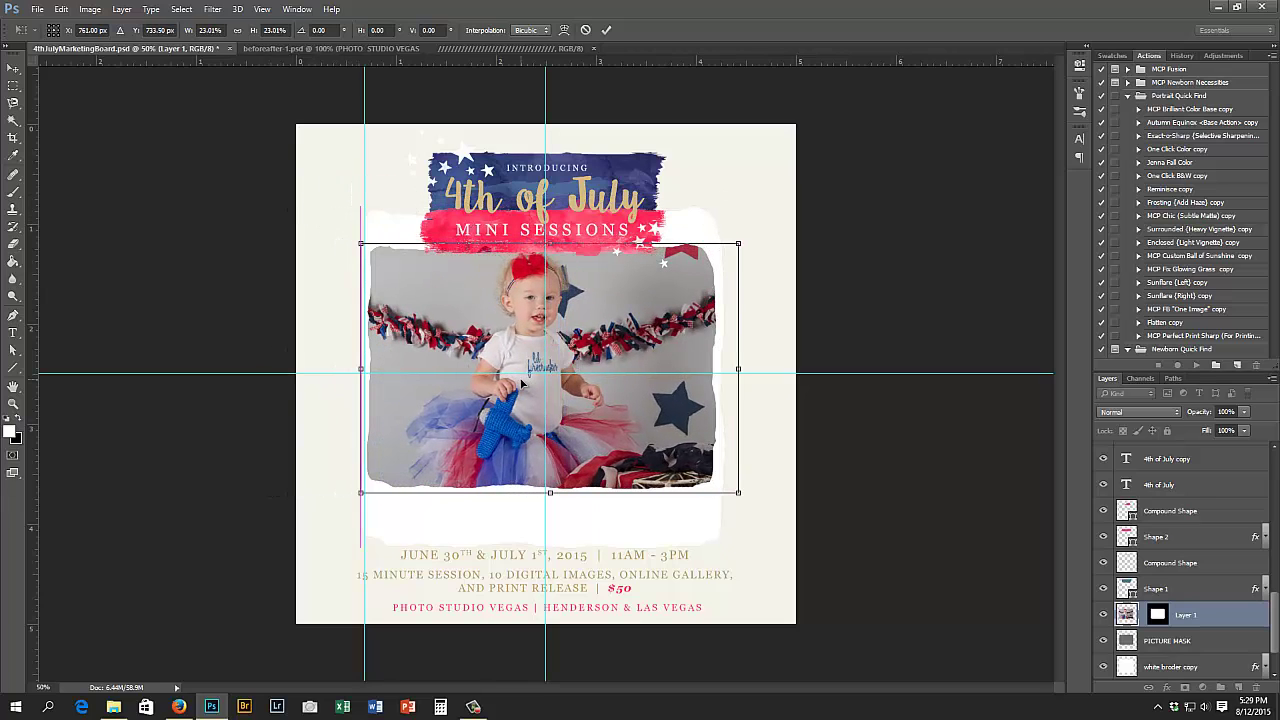
{"action": "key", "text": "Return"}
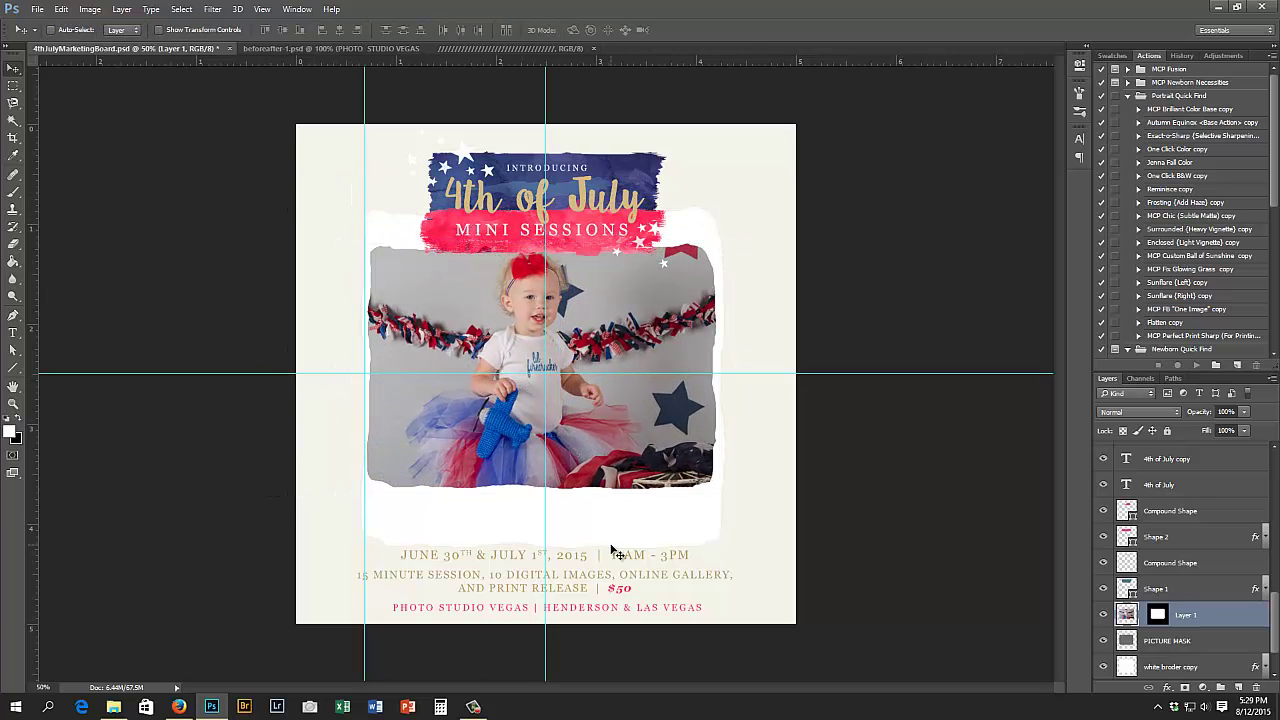
- Toggle the guides, undo a stray vertical guide, and leave the guides hidden
{"action": "key", "text": "ctrl+h"}
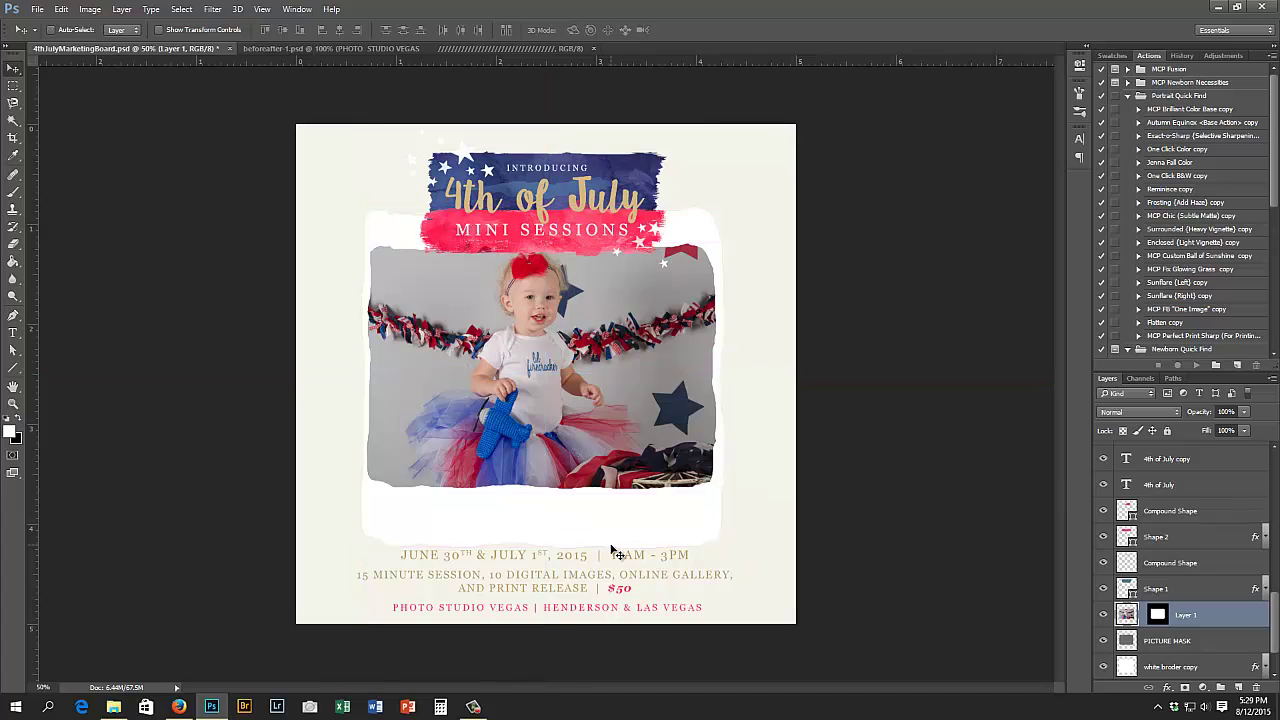
{"action": "key", "text": "ctrl+h"}
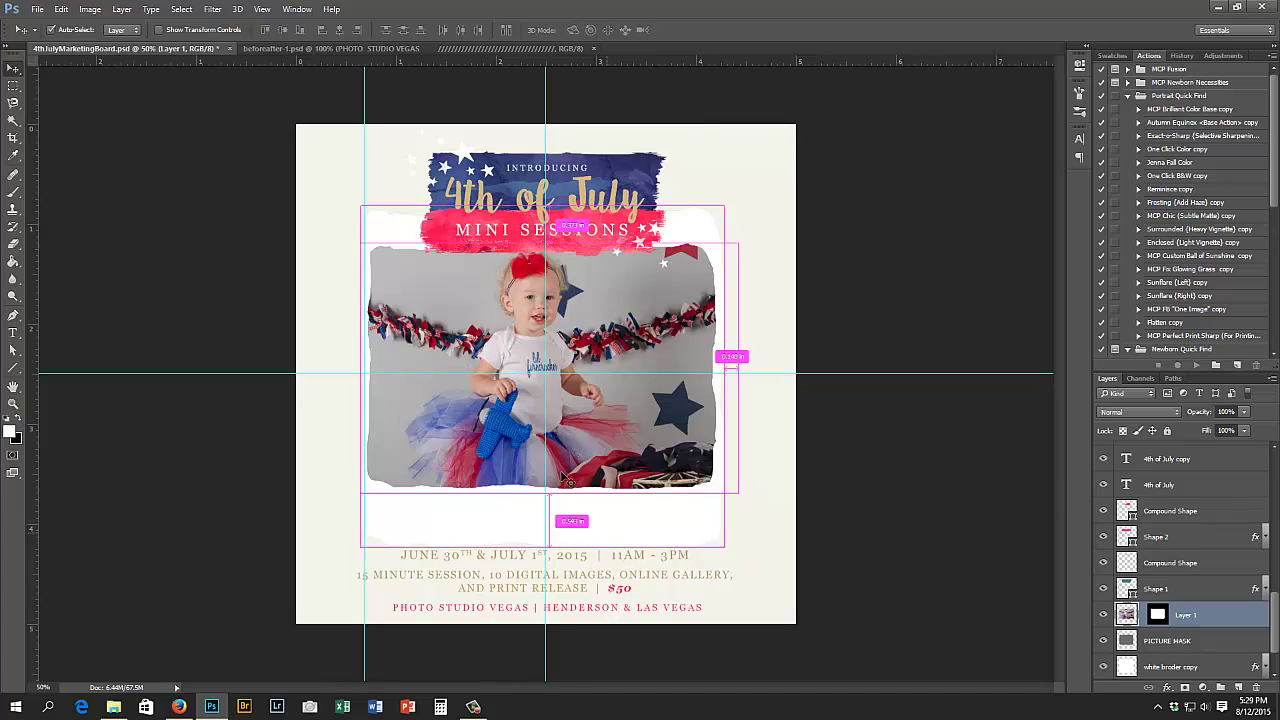
{"action": "left_click", "coordinate": [258, 10]}
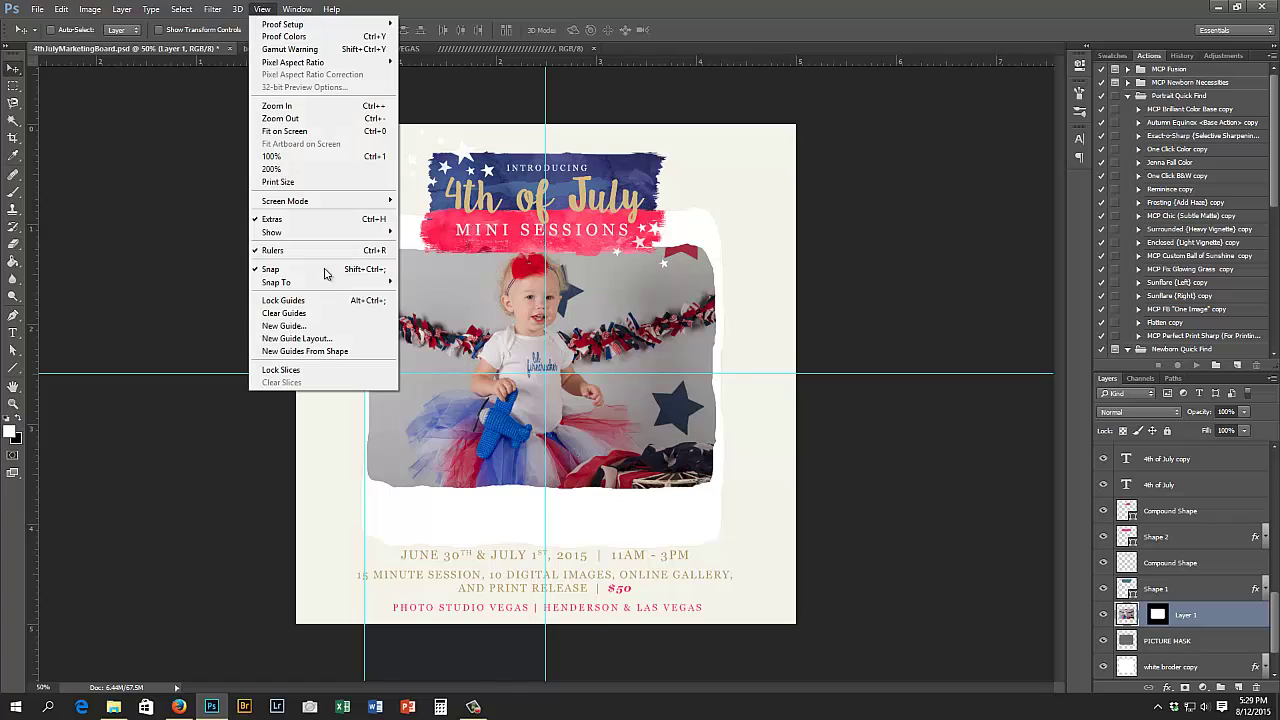
{"action": "left_click", "coordinate": [120, 295]}
{"action": "left_click_drag", "start_coordinate": [34, 284], "coordinate": [317, 273]}
{"action": "key", "text": "ctrl+z"}
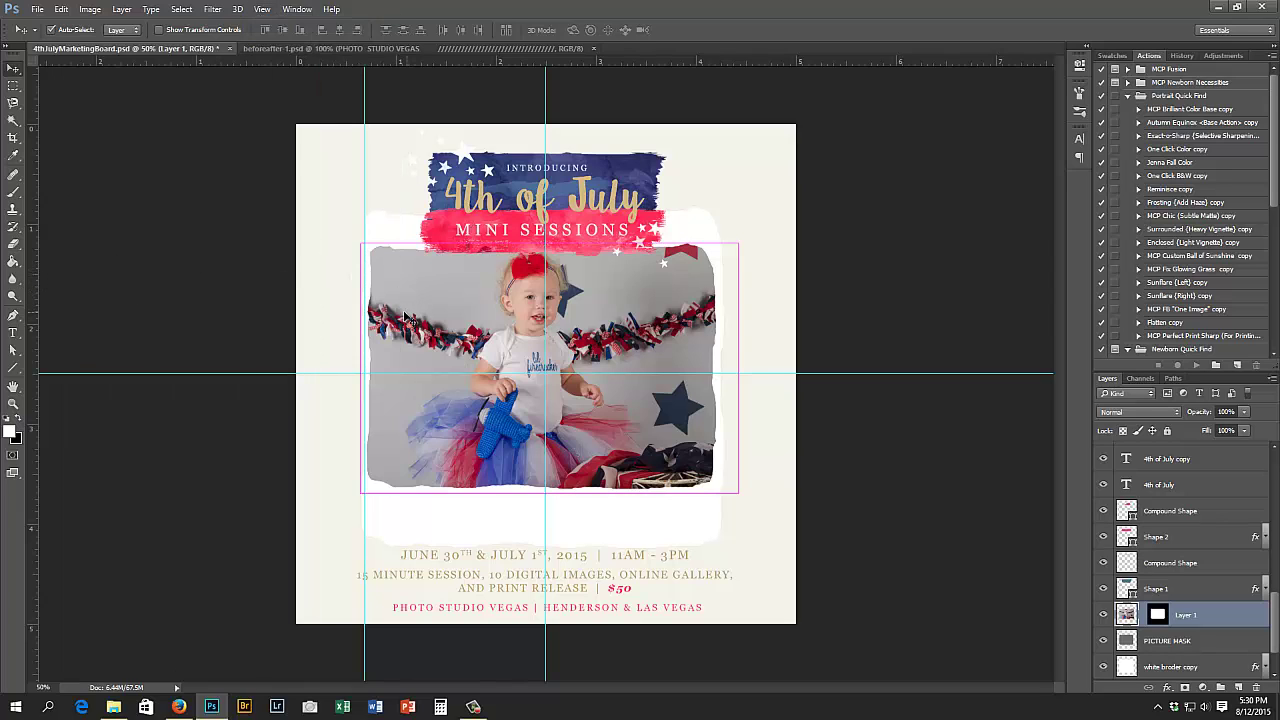
{"action": "key", "text": "ctrl+h"}
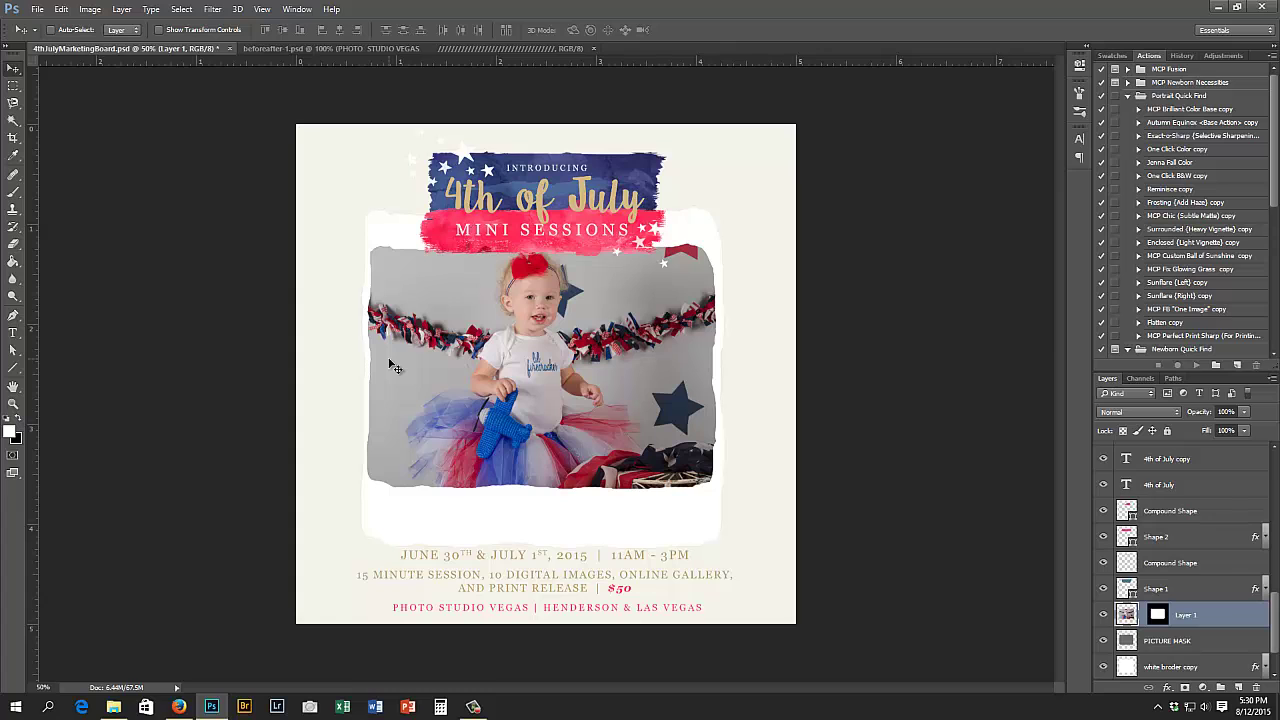
- Close the 4th of July board and open viewDSC_0551-2small and viewDSC_0551small
{"action": "key", "text": "ctrl+w"}
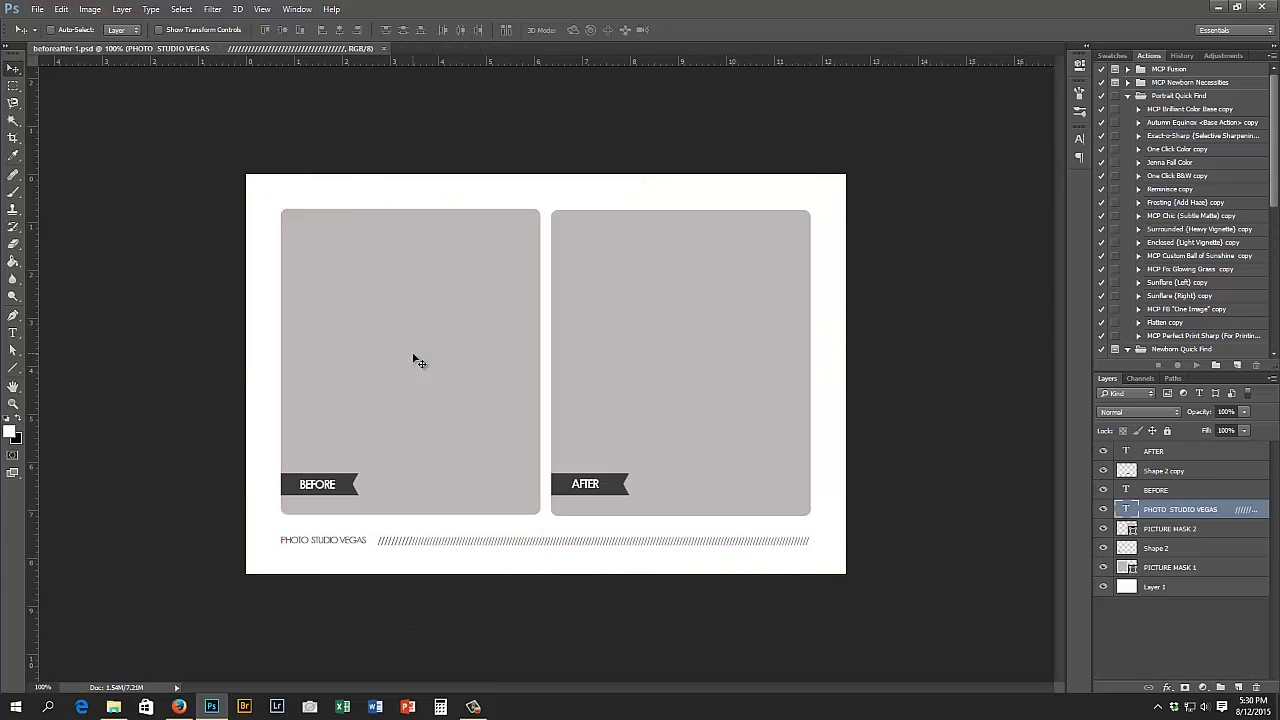
{"action": "key", "text": "ctrl+o"}
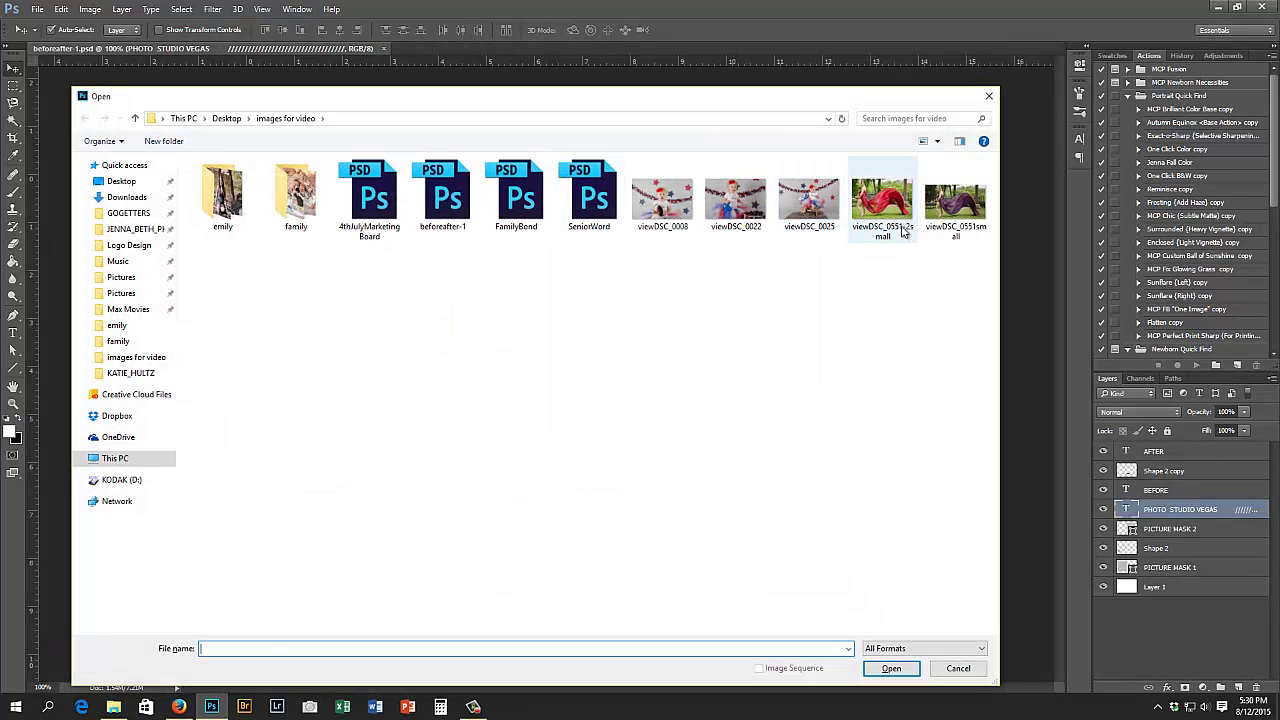
{"action": "left_click", "coordinate": [893, 205]}
{"action": "left_click", "coordinate": [986, 208], "text": "ctrl"}
{"action": "left_click", "coordinate": [890, 668]}
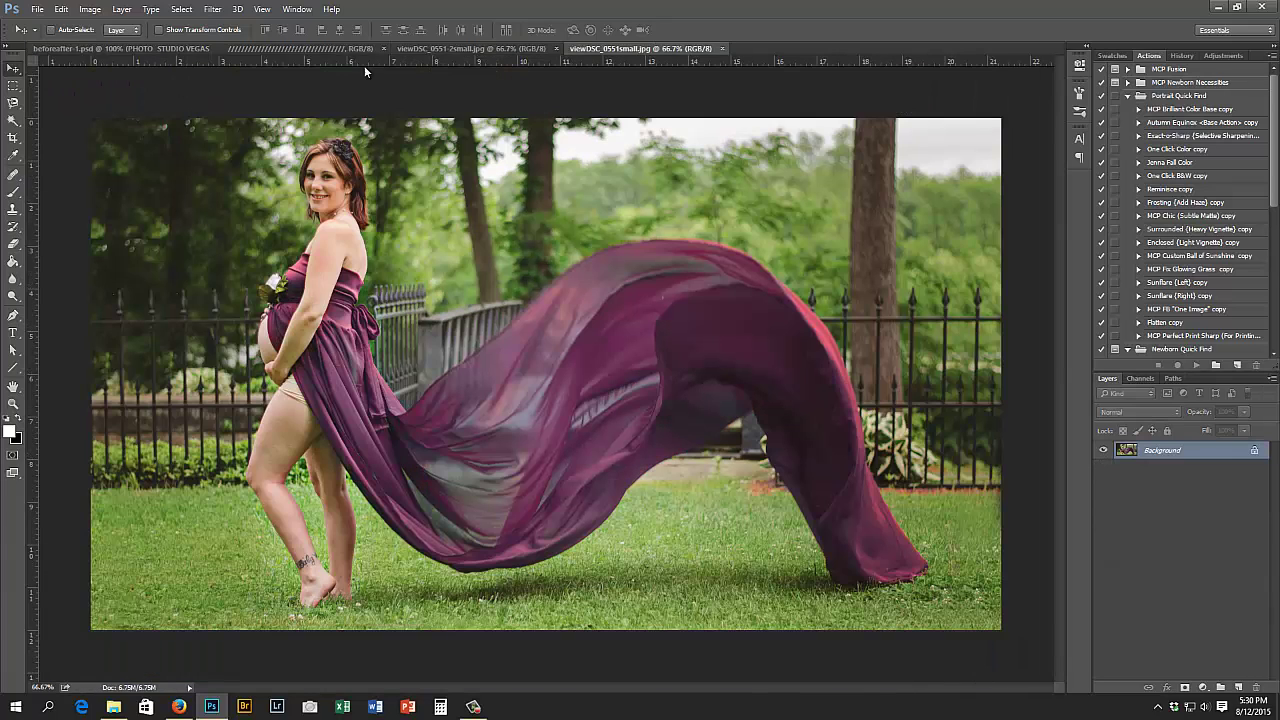
- Copy the whole red-dress photo and paste it above PICTURE MASK 1 in the template
{"action": "left_click", "coordinate": [370, 49]}
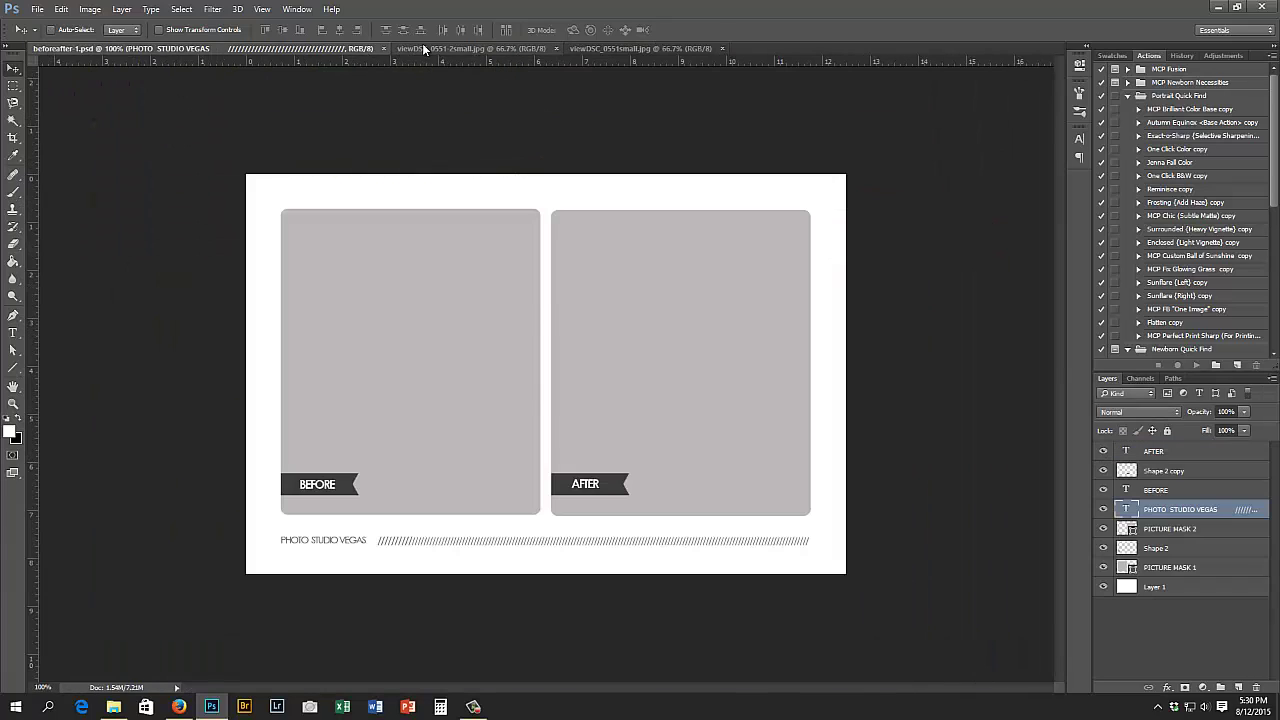
{"action": "left_click", "coordinate": [423, 49]}
{"action": "key", "text": "ctrl+a"}
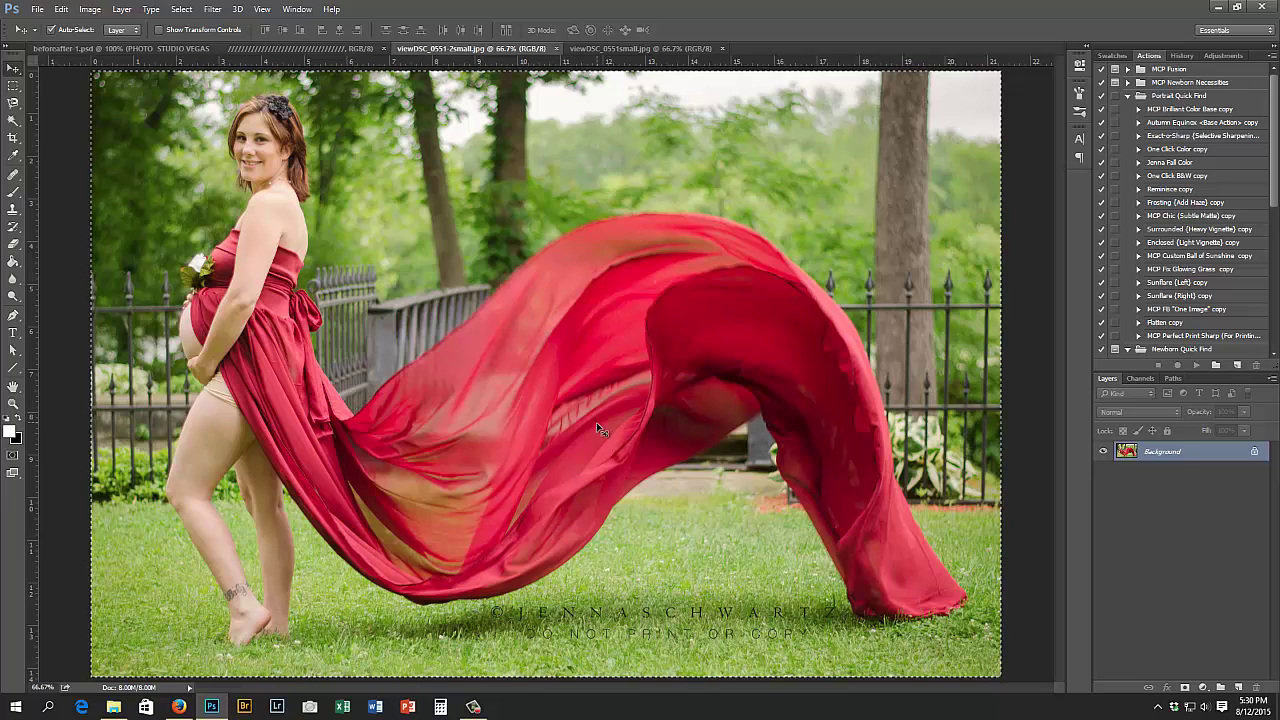
{"action": "key", "text": "ctrl+w"}
{"action": "left_click", "coordinate": [1165, 567]}
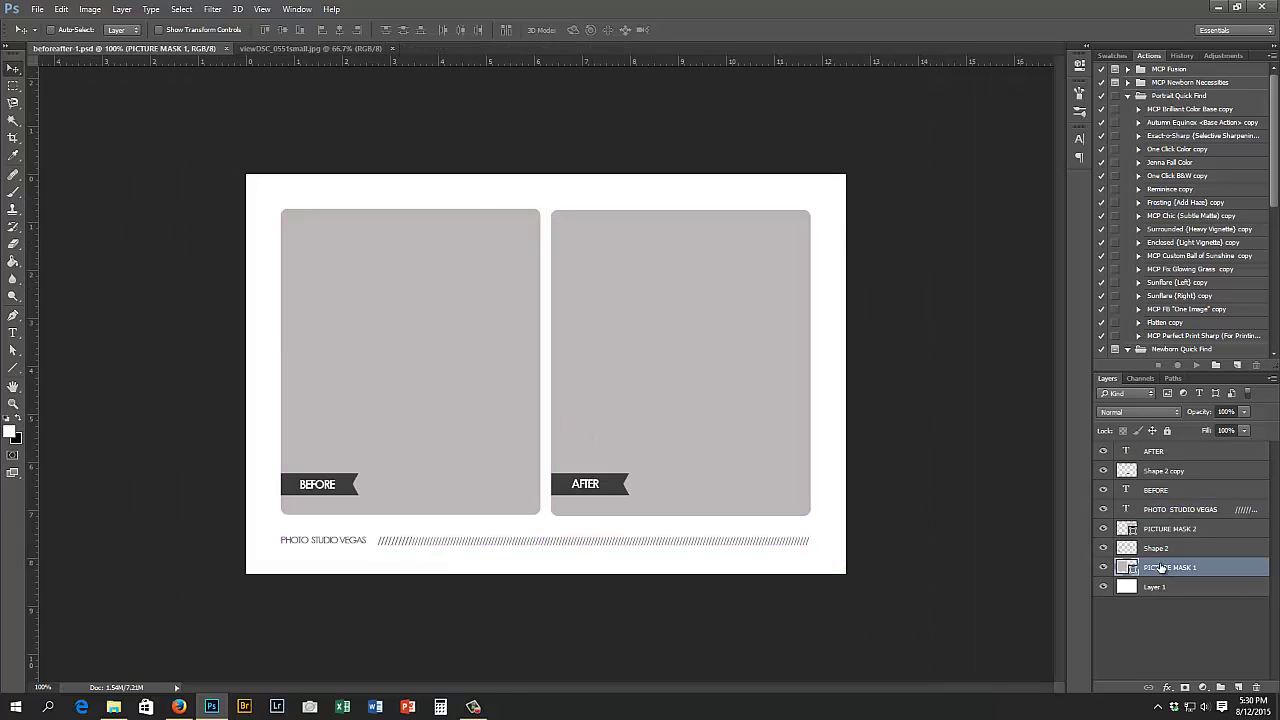
{"action": "key", "text": "ctrl+v"}
- Mask the red-dress photo to the BEFORE frame and scale it to about 34%
{"action": "left_click", "coordinate": [1127, 586], "text": "ctrl"}
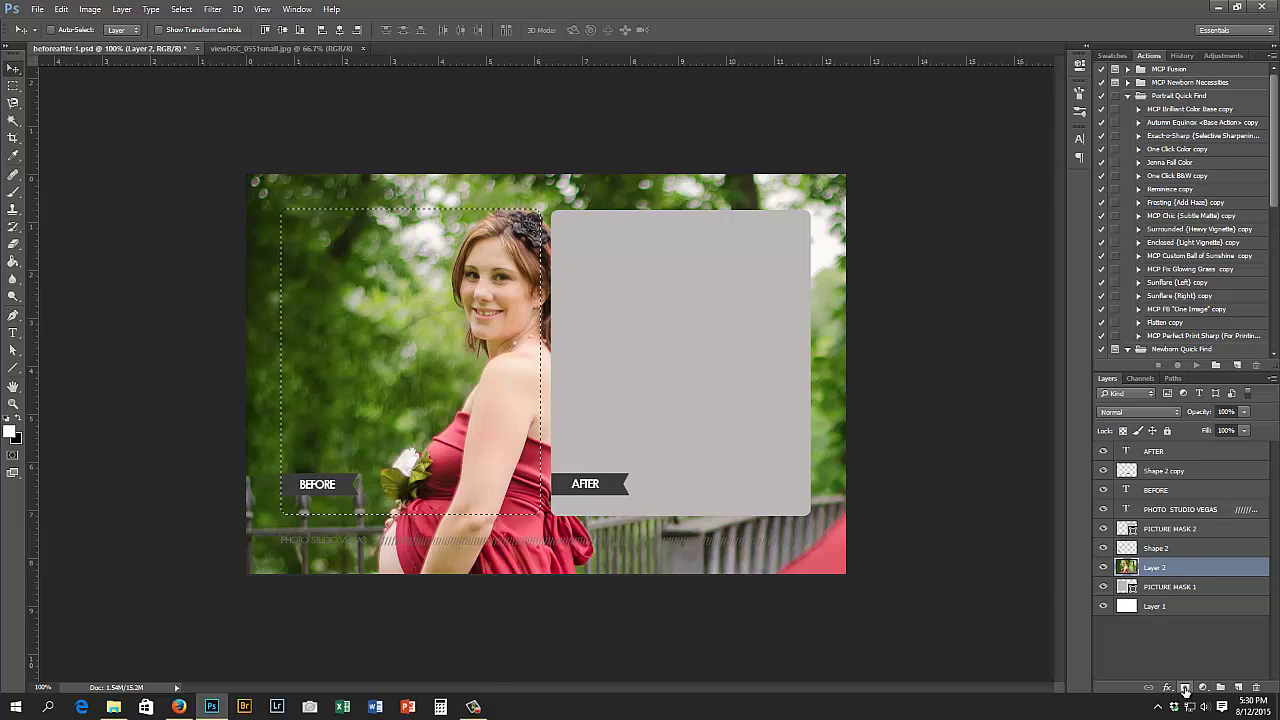
{"action": "left_click", "coordinate": [1185, 690]}
{"action": "key", "text": "ctrl+t"}
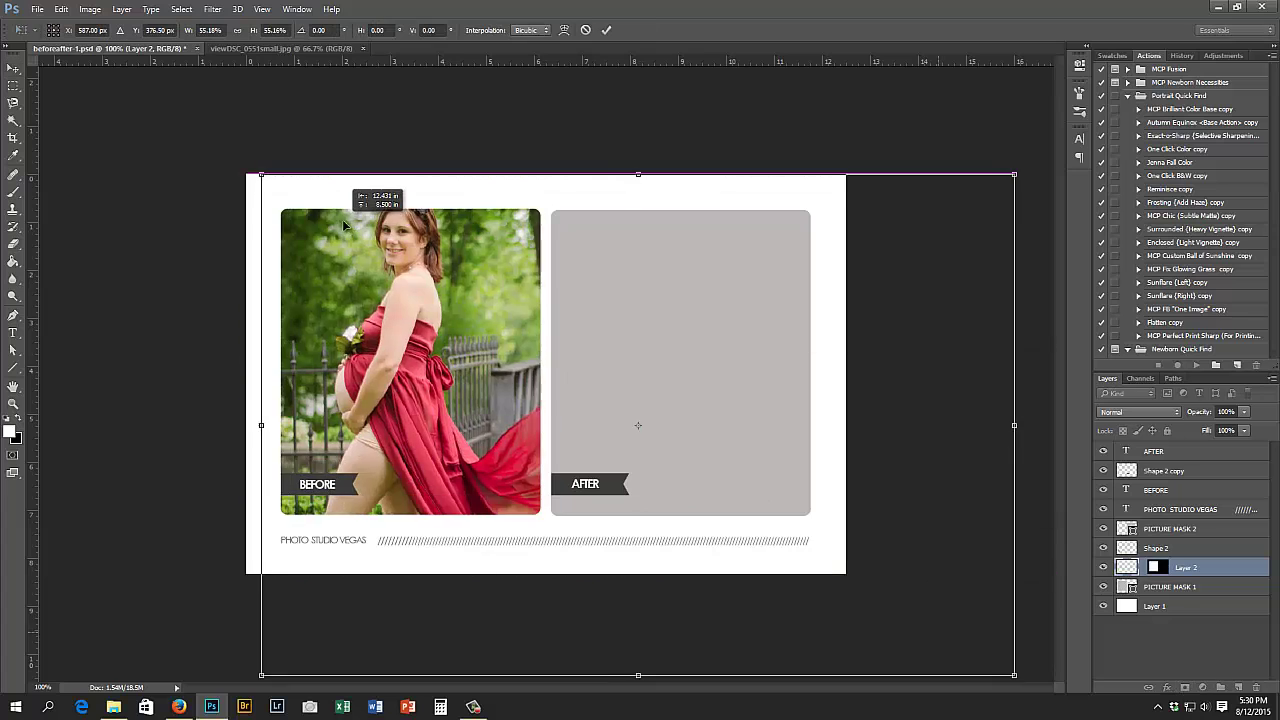
{"action": "left_click_drag", "start_coordinate": [257, 177], "coordinate": [266, 151]}
{"action": "left_click_drag", "start_coordinate": [1023, 152], "coordinate": [936, 206]}
{"action": "left_click_drag", "start_coordinate": [936, 651], "coordinate": [733, 516]}
{"action": "left_click_drag", "start_coordinate": [390, 365], "coordinate": [368, 364]}
{"action": "key", "text": "Return"}
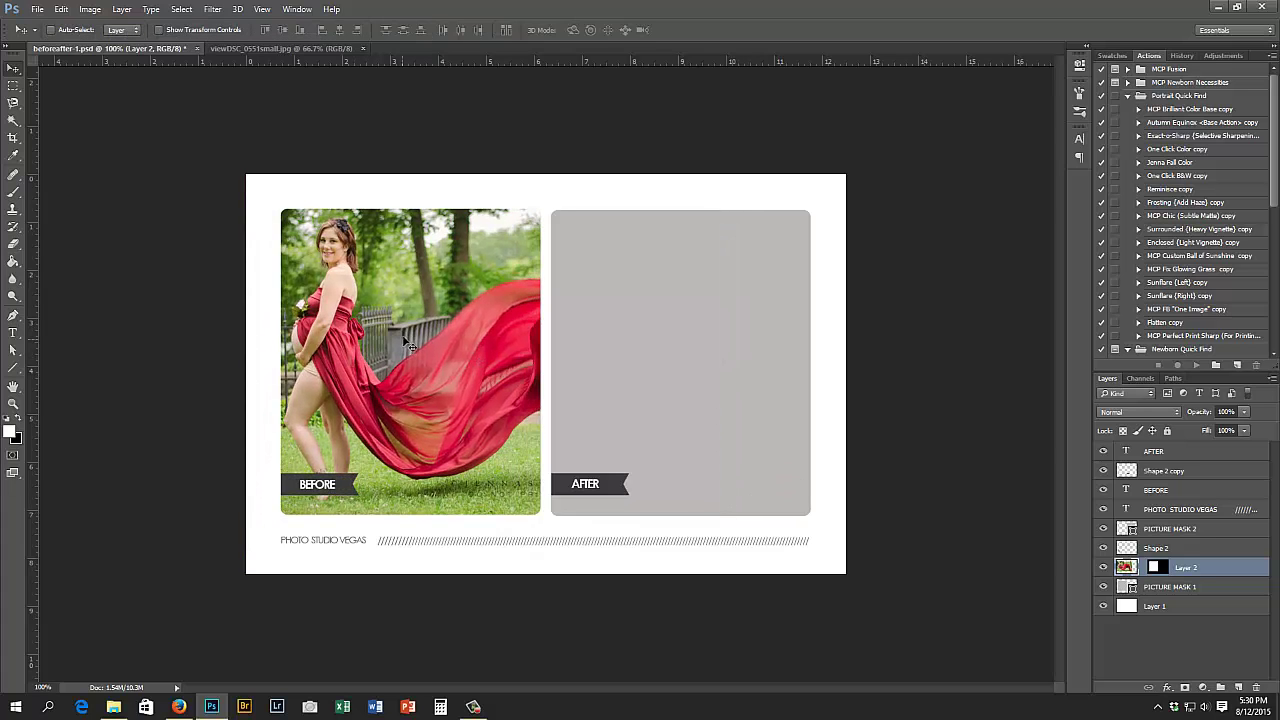
{"action": "left_click", "coordinate": [290, 49]}
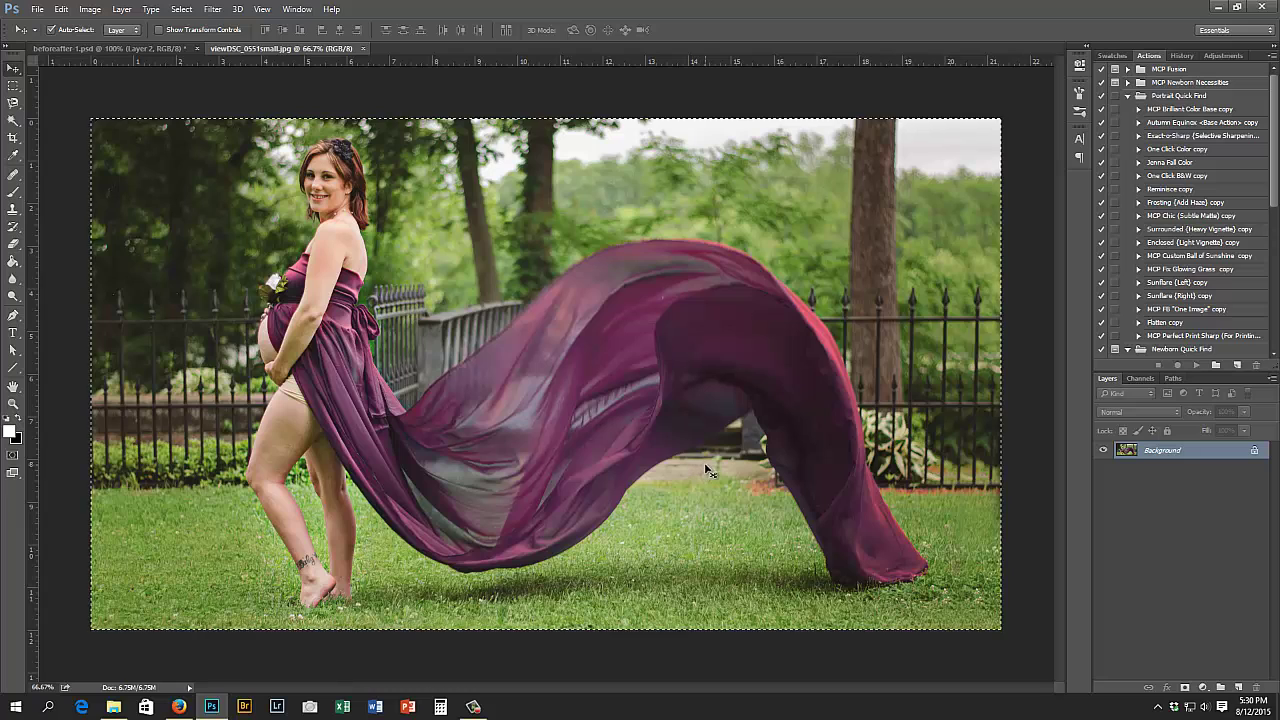
- Paste the purple-dress photo above PICTURE MASK 2 and mask it to the AFTER frame
{"action": "key", "text": "ctrl+w"}
{"action": "left_click", "coordinate": [1193, 527]}
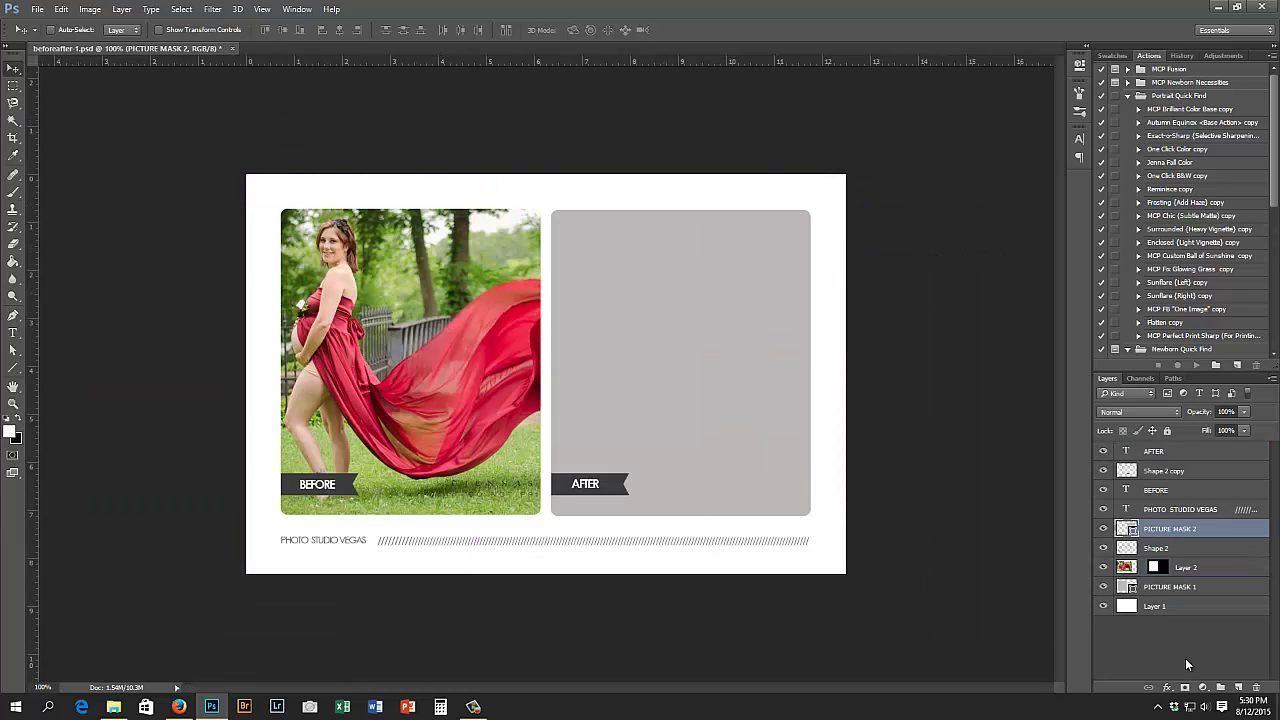
{"action": "key", "text": "ctrl+v"}
{"action": "left_click", "coordinate": [1127, 548], "text": "ctrl"}
{"action": "left_click", "coordinate": [1185, 687]}
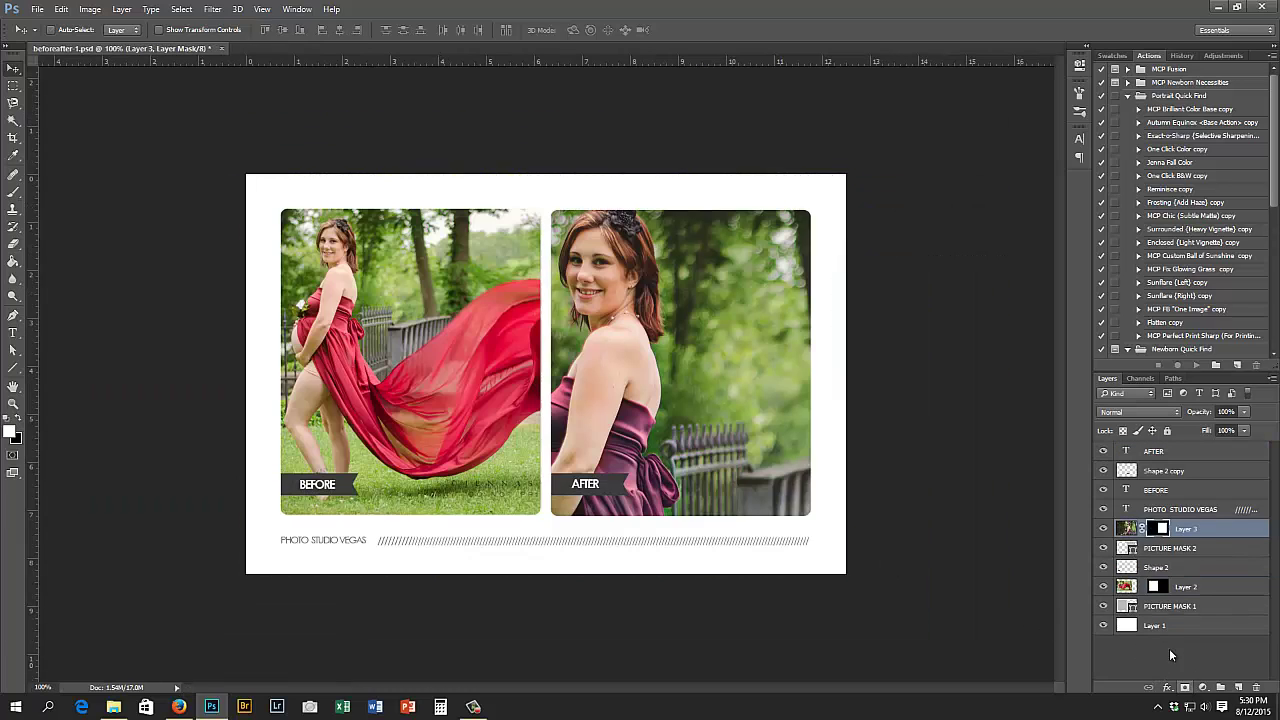
- Scale the purple-dress photo to about 41% and position it so the woman fills the frame
{"action": "key", "text": "ctrl+t"}
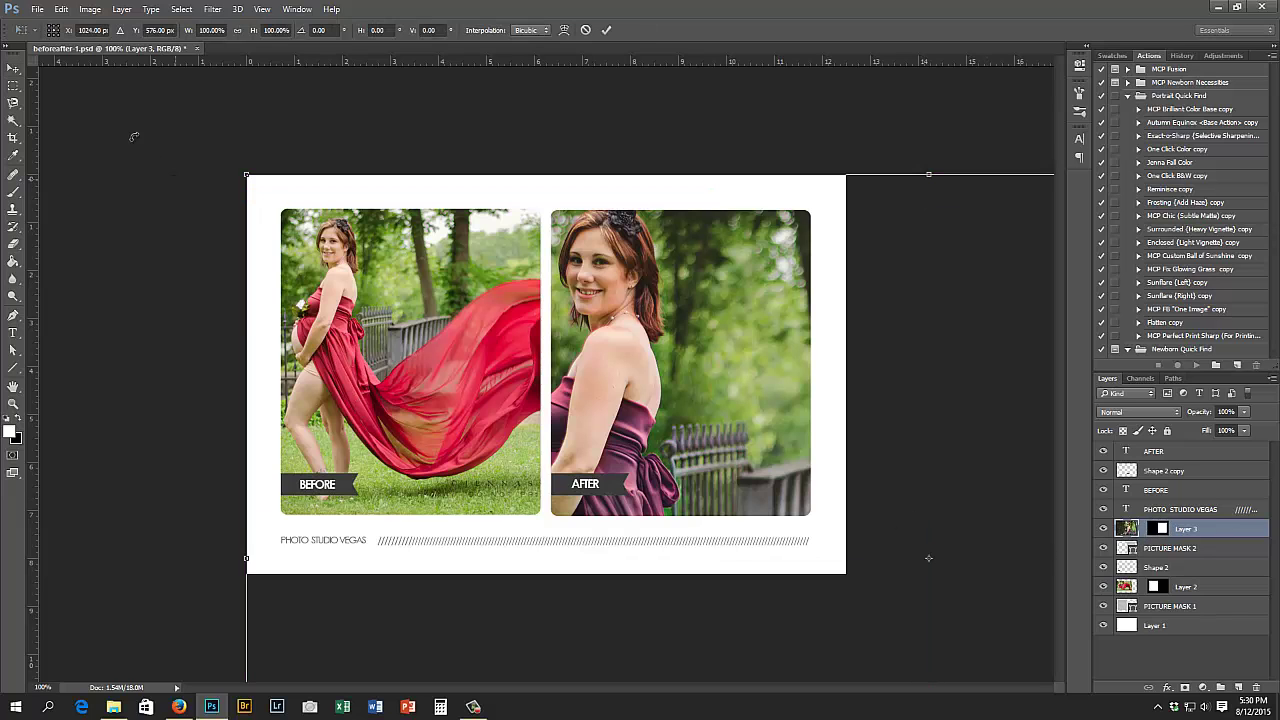
{"action": "left_click_drag", "start_coordinate": [243, 174], "coordinate": [527, 494]}
{"action": "left_click_drag", "start_coordinate": [661, 641], "coordinate": [534, 276]}
{"action": "left_click_drag", "start_coordinate": [402, 128], "coordinate": [543, 206]}
{"action": "left_click_drag", "start_coordinate": [768, 536], "coordinate": [688, 536]}
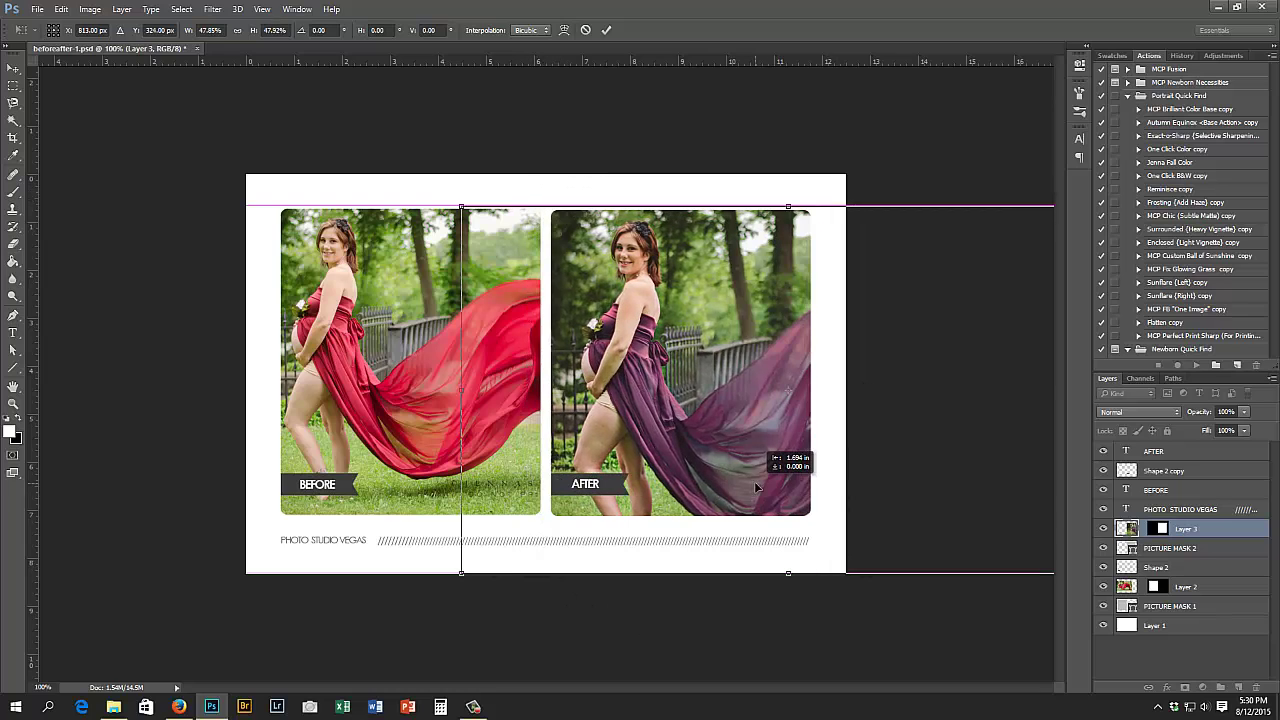
{"action": "left_click_drag", "start_coordinate": [906, 516], "coordinate": [715, 516]}
{"action": "left_click_drag", "start_coordinate": [926, 577], "coordinate": [828, 520]}
{"action": "left_click_drag", "start_coordinate": [653, 356], "coordinate": [922, 356]}
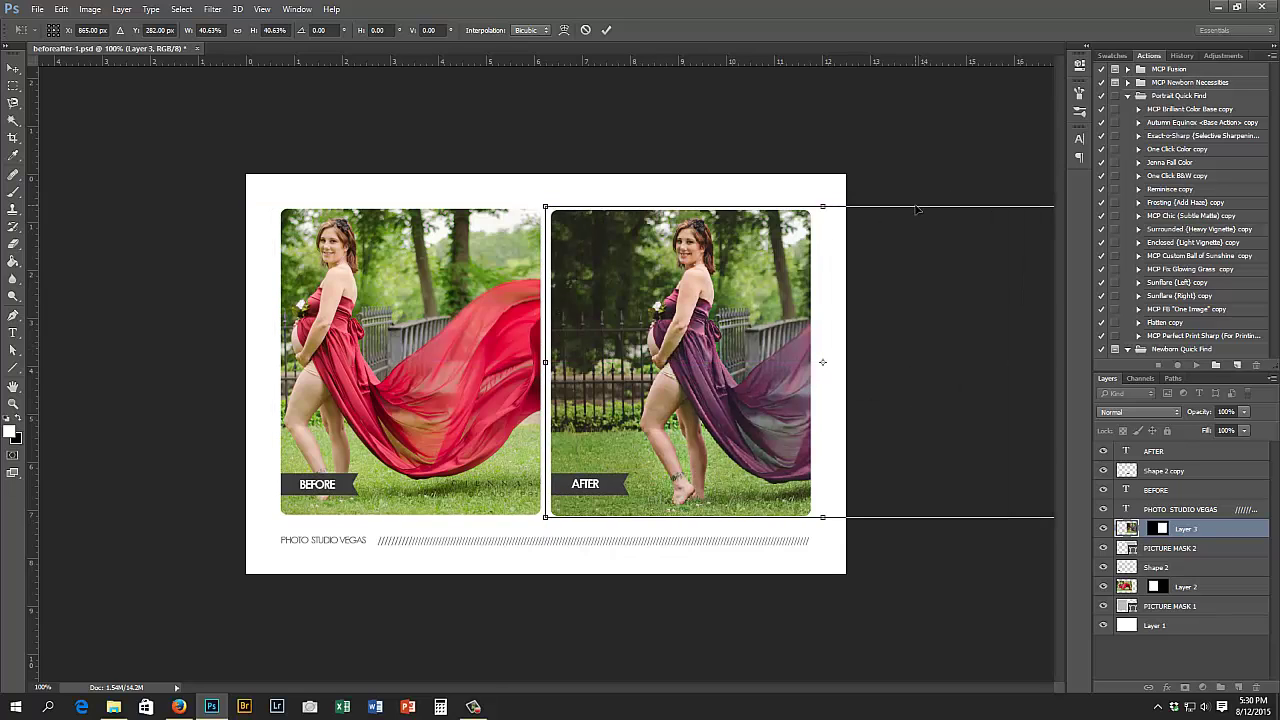
{"action": "left_click_drag", "start_coordinate": [545, 204], "coordinate": [550, 208]}
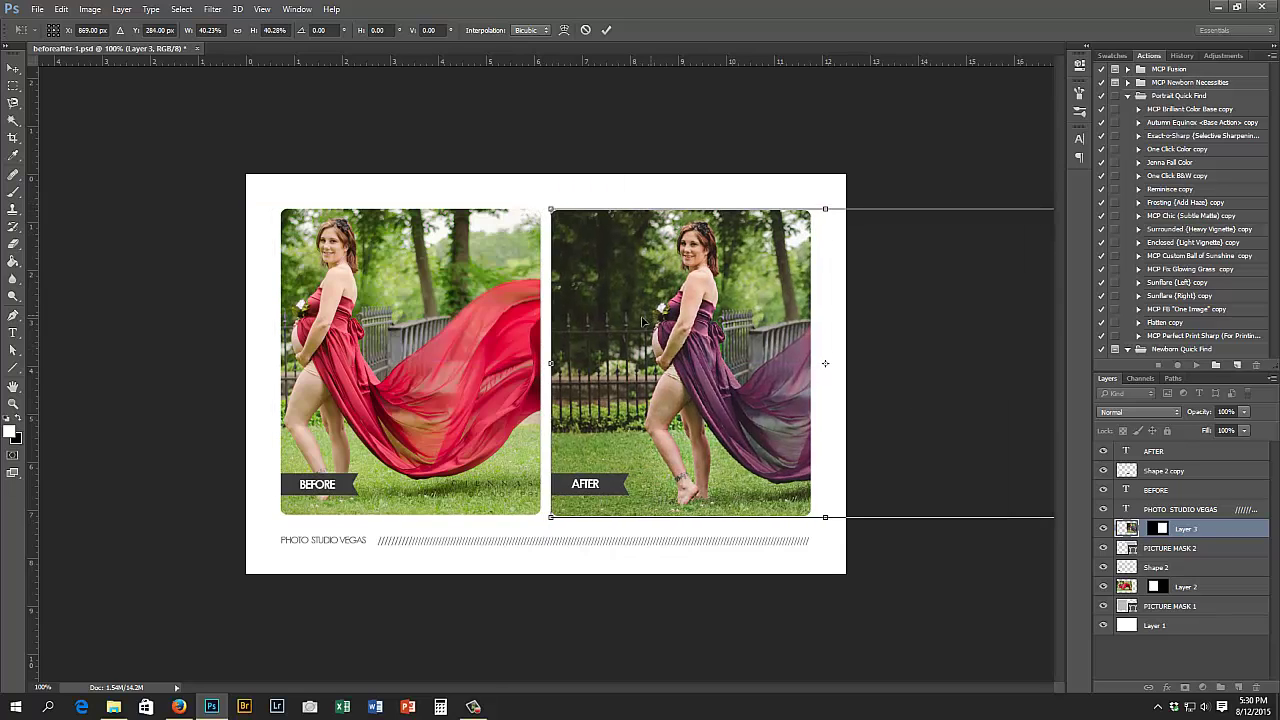
{"action": "left_click_drag", "start_coordinate": [639, 318], "coordinate": [561, 319]}
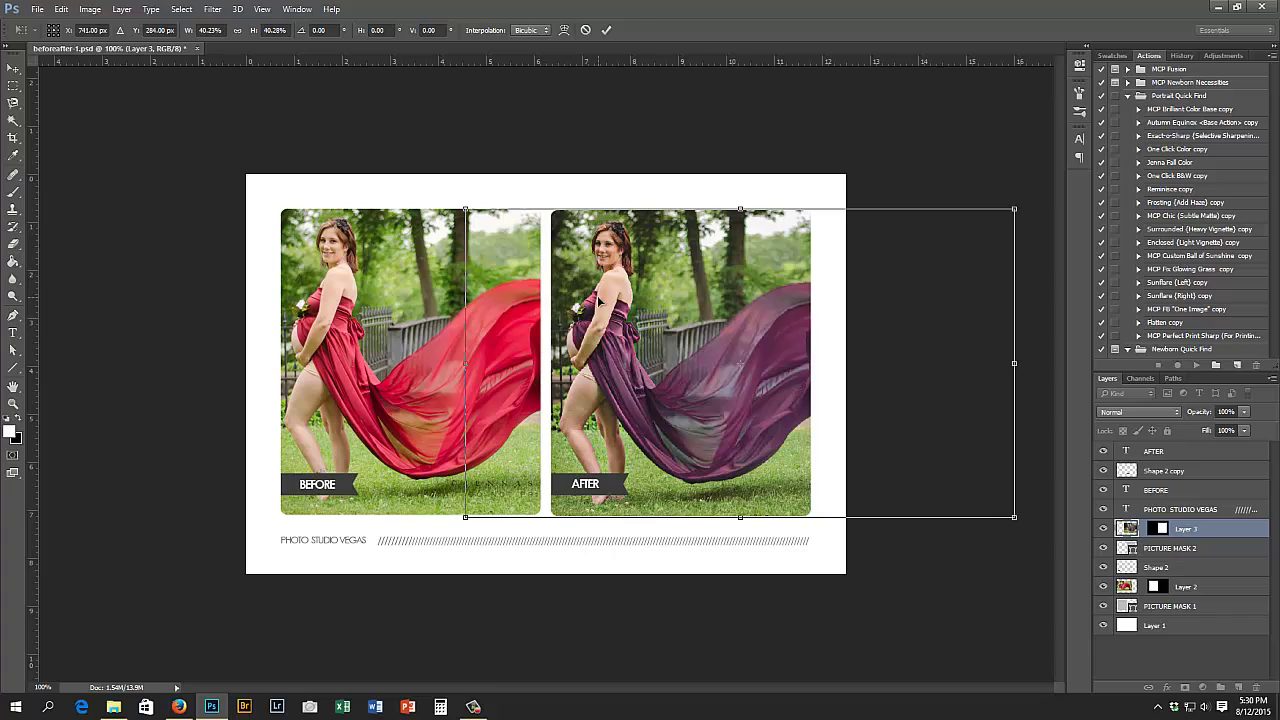
{"action": "key", "text": "Return"}
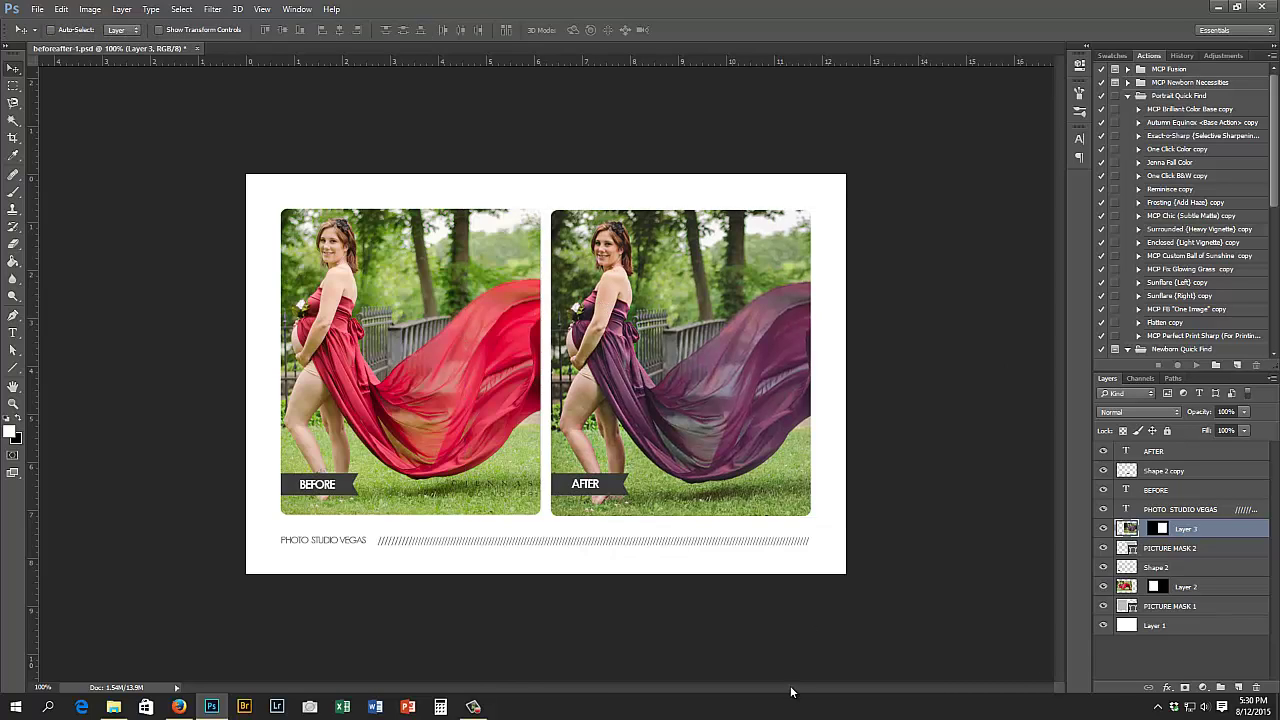